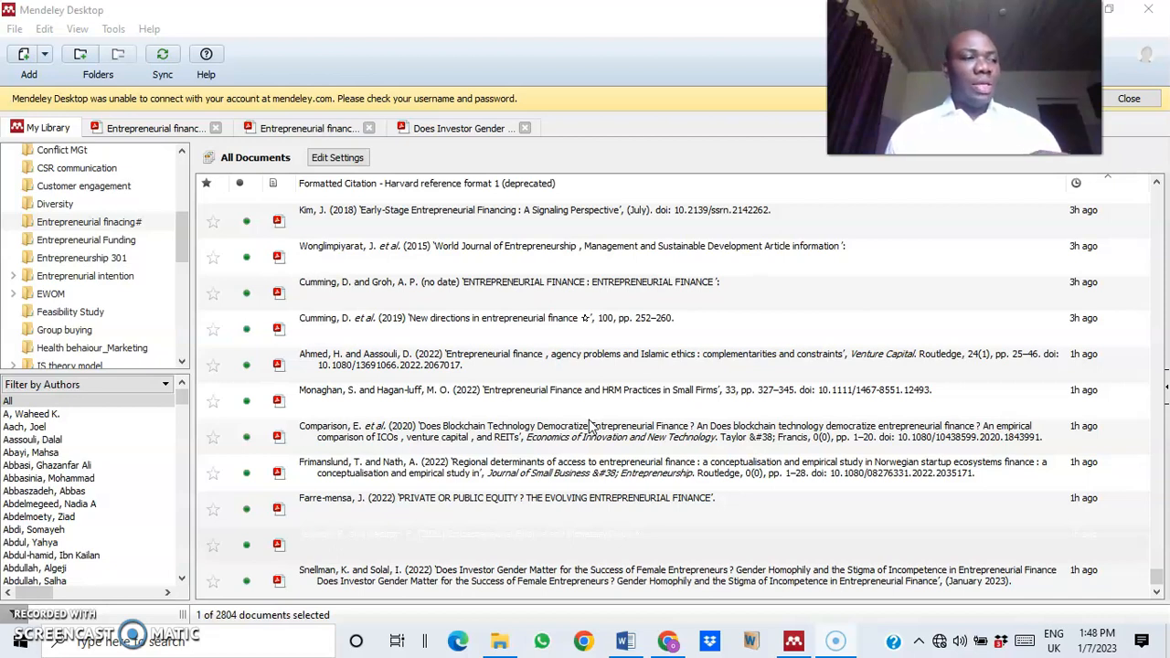
Step: Switch to the Word document and review the Mendeley tutorial outline, including the topics on organizing PDF documents and entering metadata
left_click(623, 643)
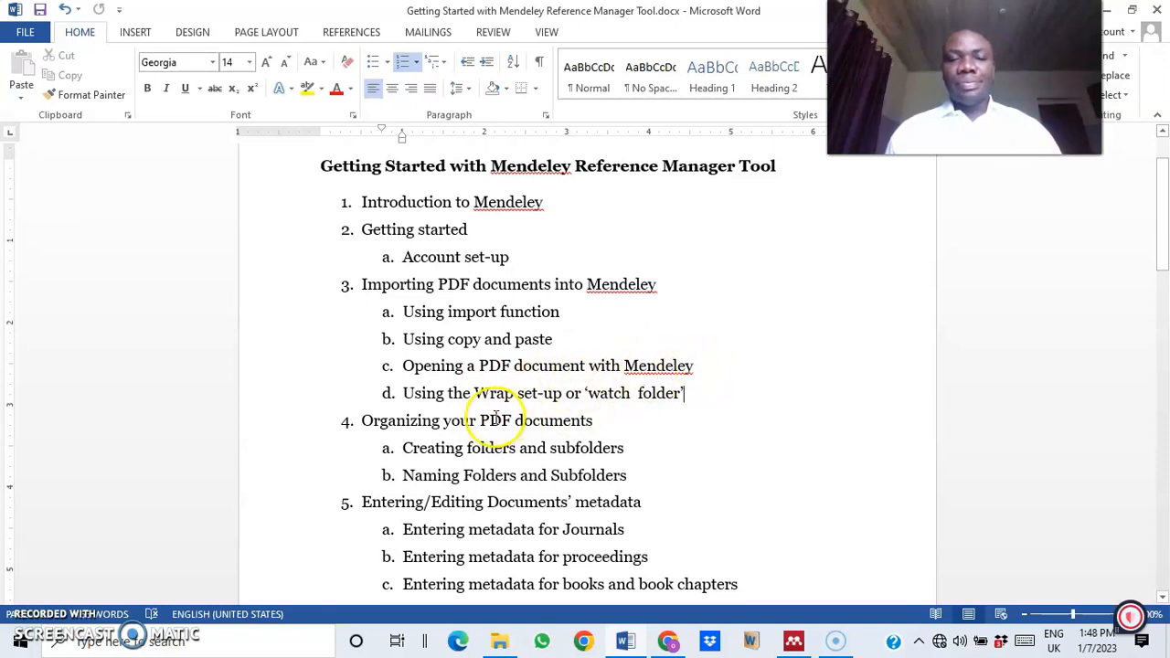
scroll(491, 409, "down", 1)
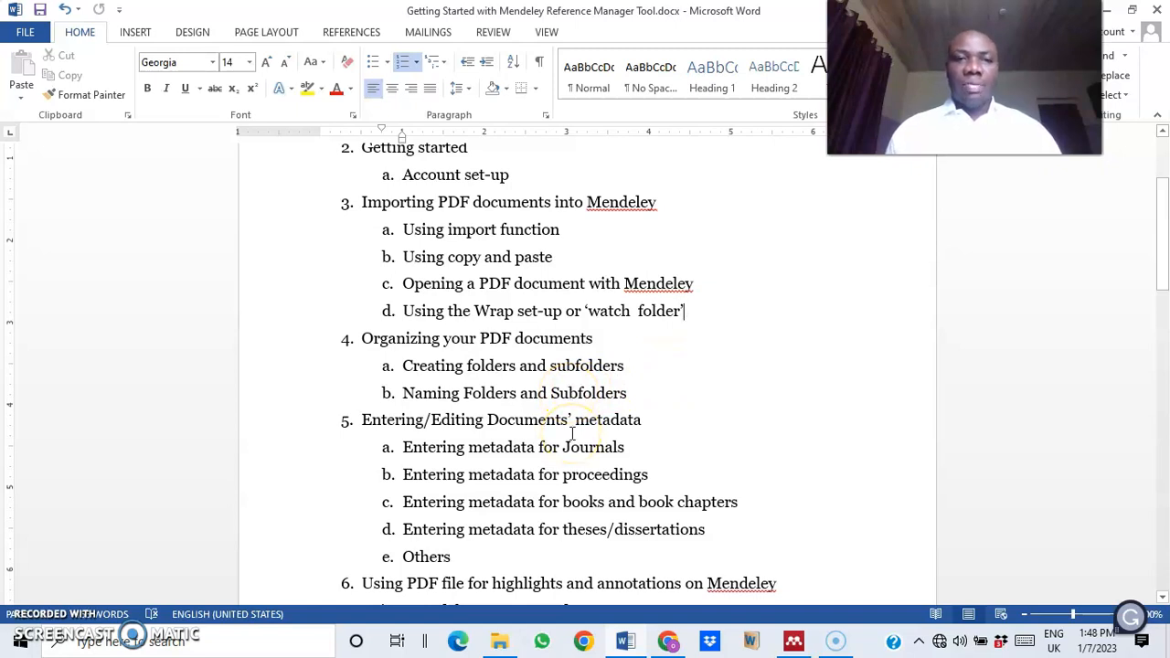
scroll(572, 433, "down", 1)
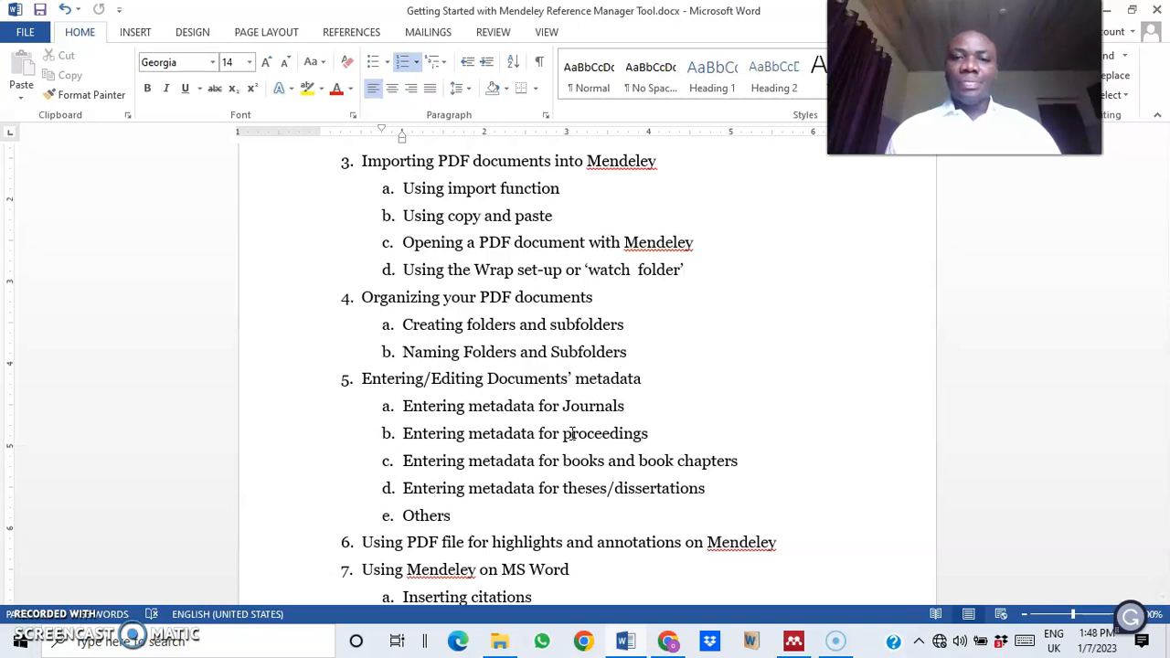
scroll(572, 433, "down", 1)
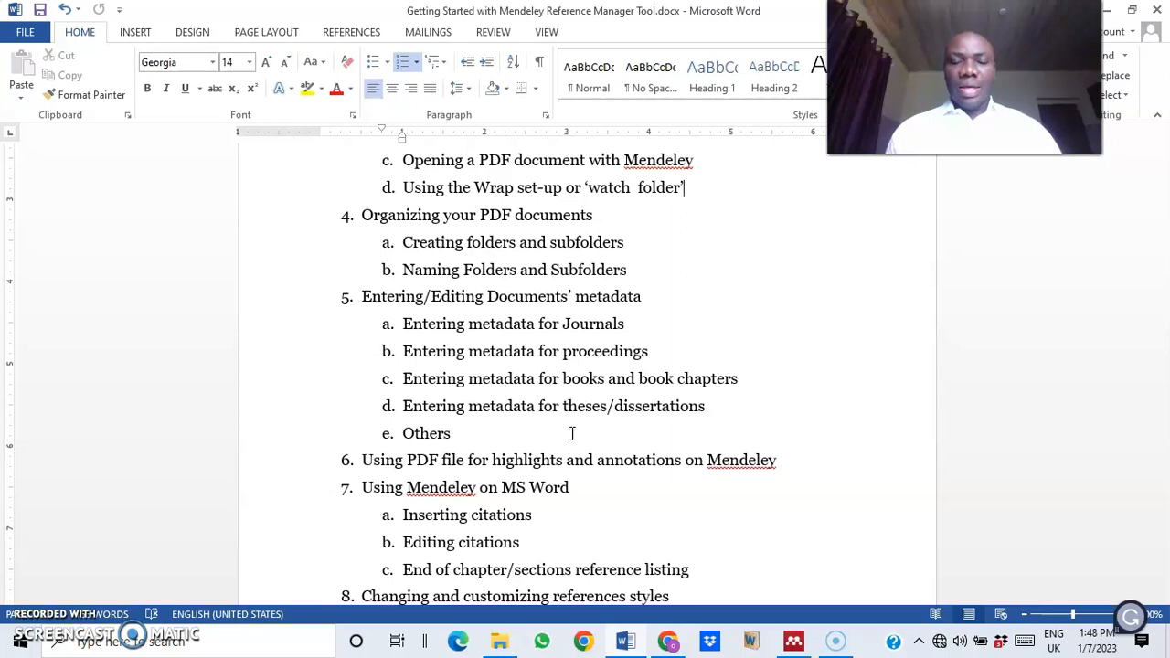
scroll(572, 433, "down", 1)
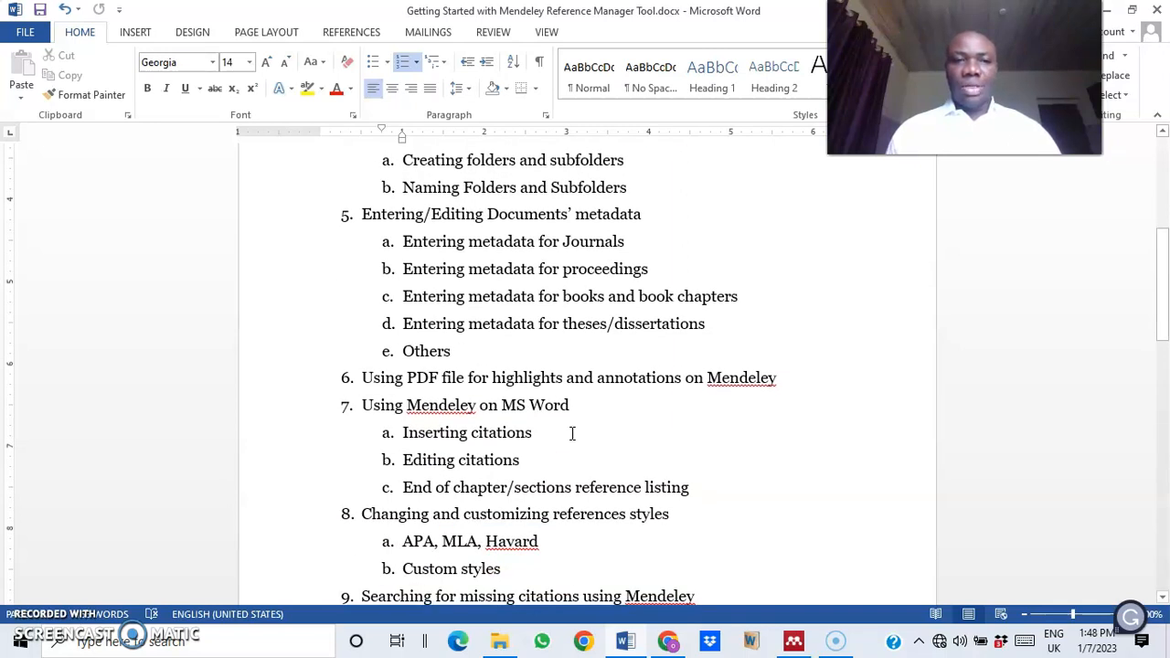
scroll(551, 267, "up", 1)
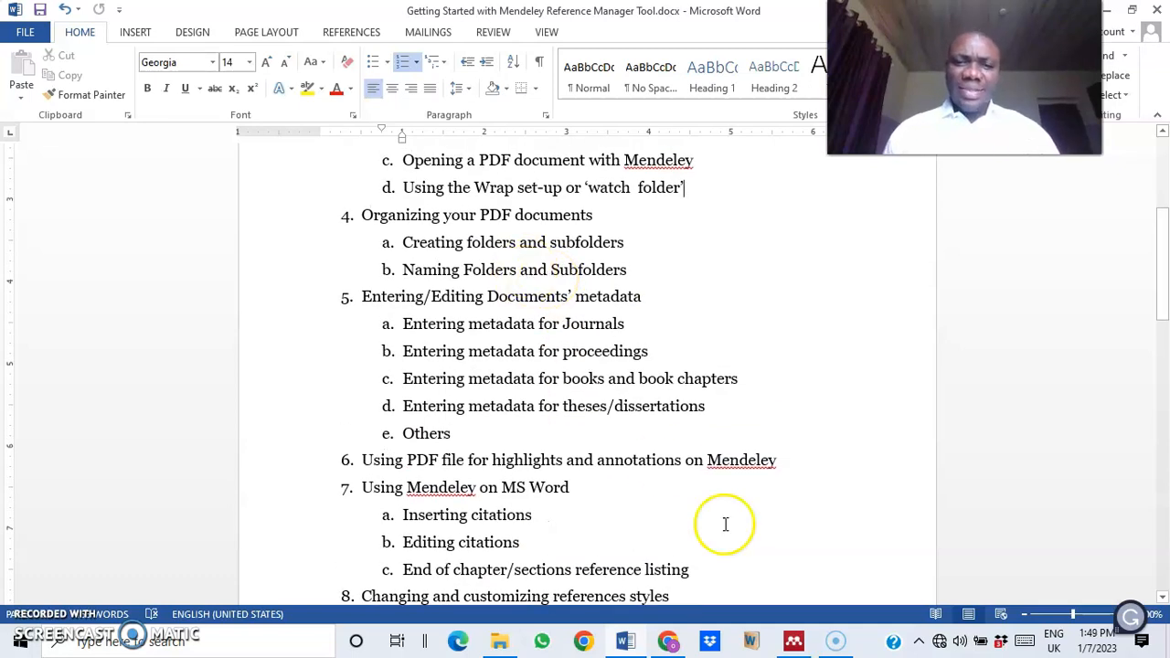
Step: Switch to Mendeley Desktop and look through the folders and subfolders listed under My Library
left_click(794, 642)
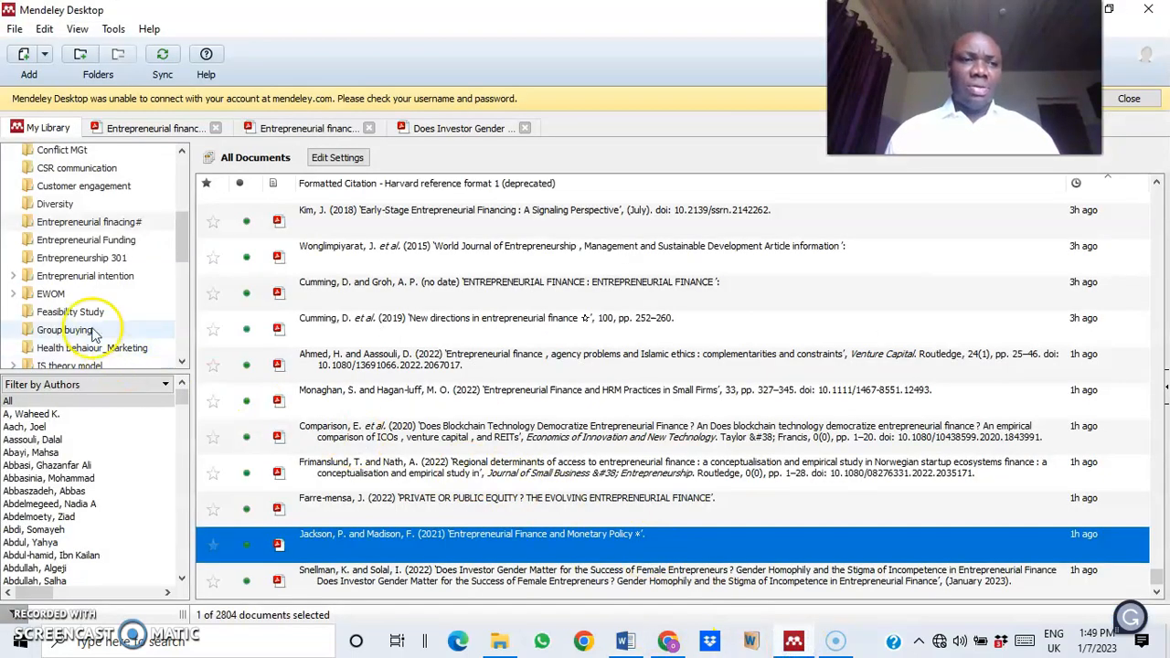
left_click(116, 313)
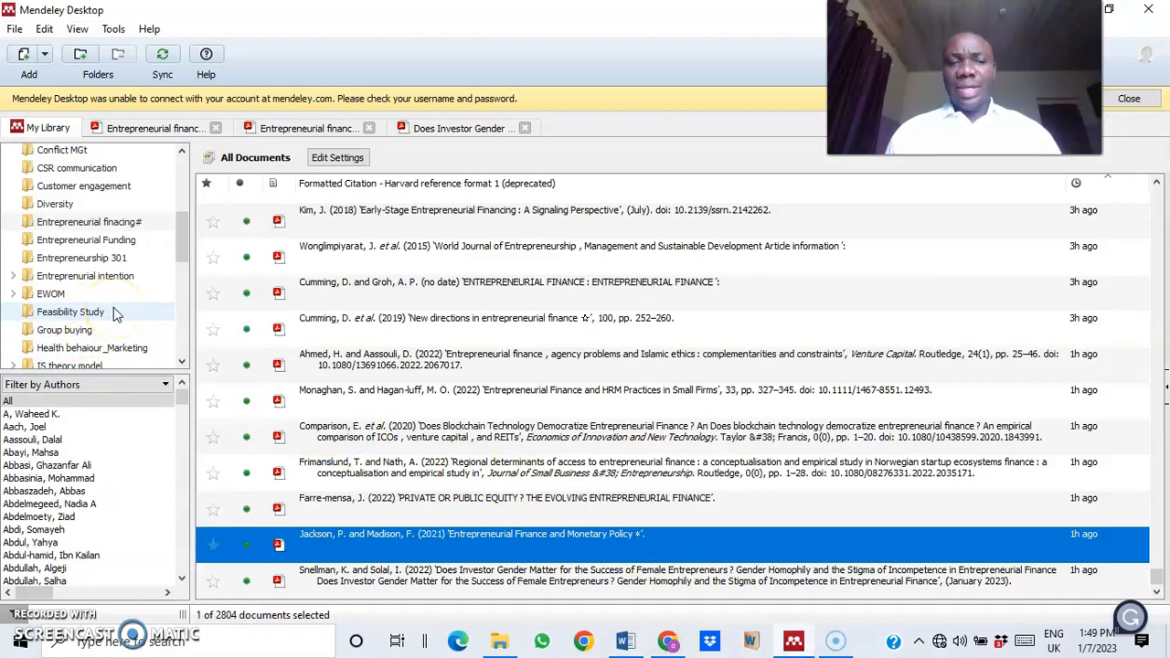
scroll(114, 311, "down", 10)
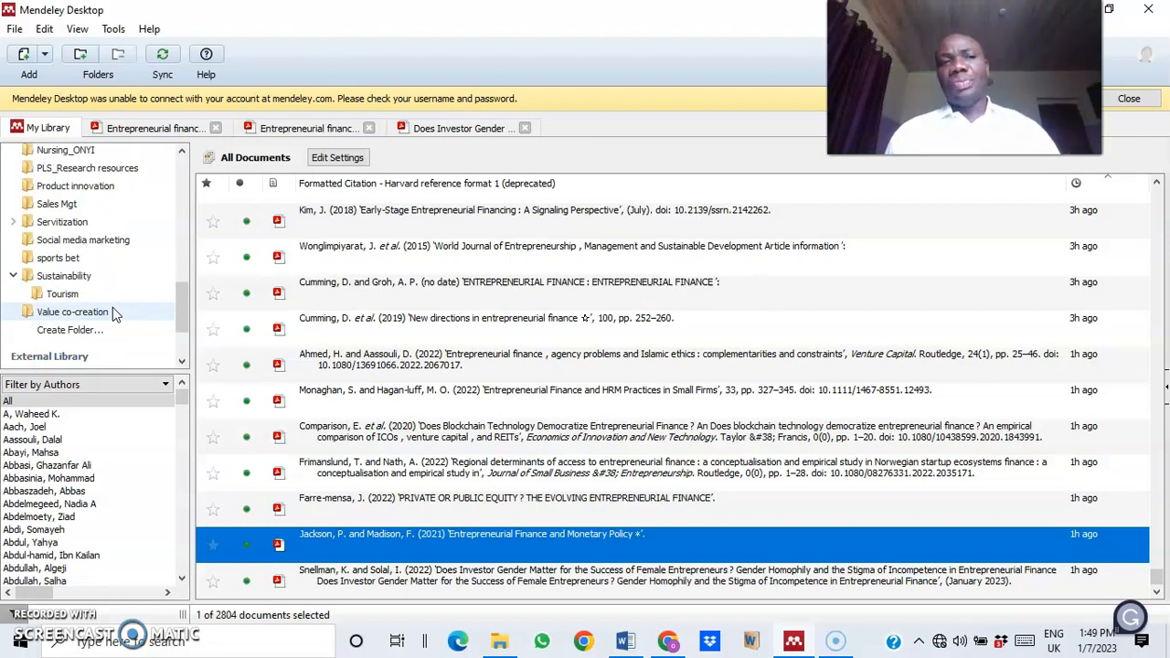
scroll(119, 313, "up", 12)
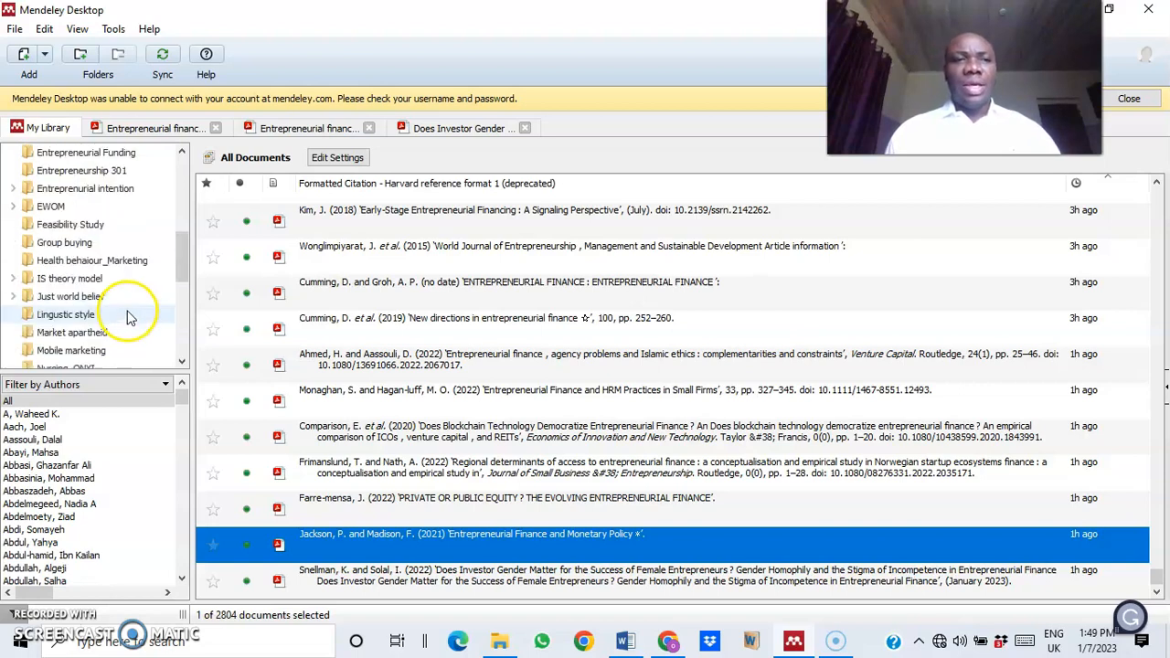
scroll(128, 316, "up", 2)
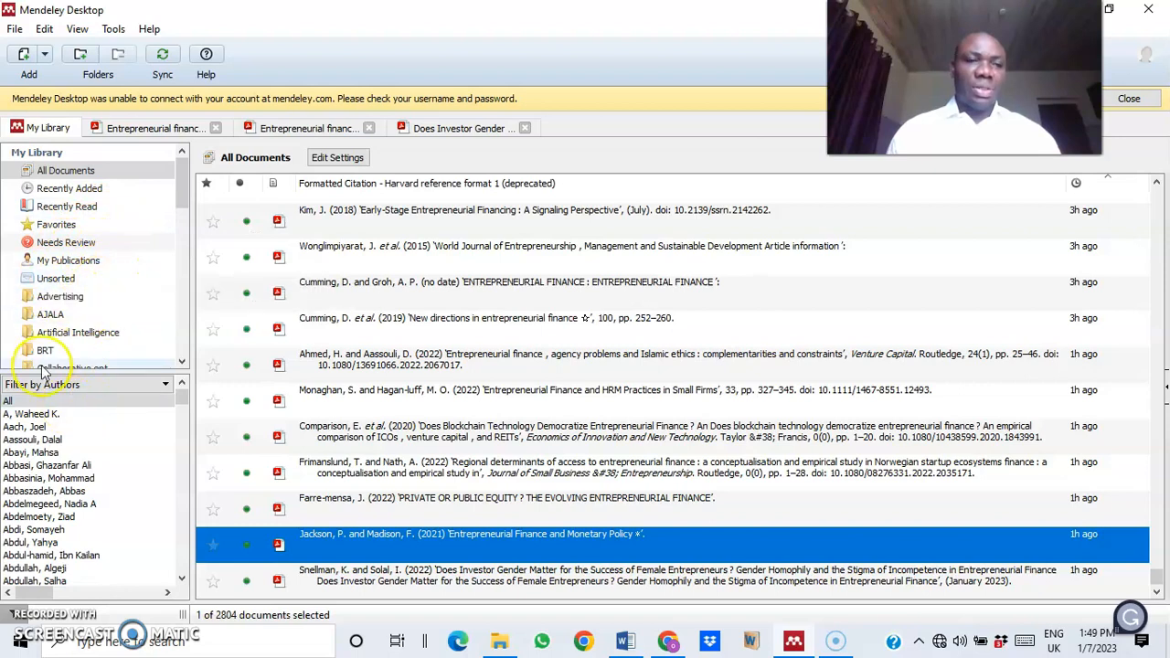
scroll(63, 316, "down", 10)
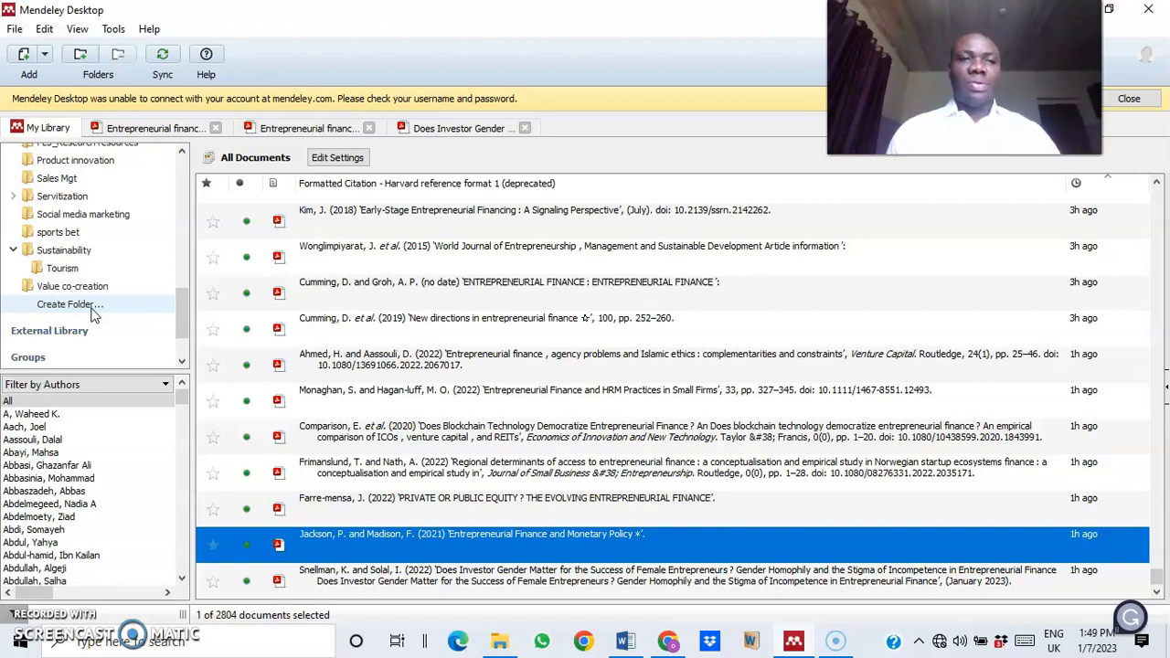
scroll(94, 314, "up", 10)
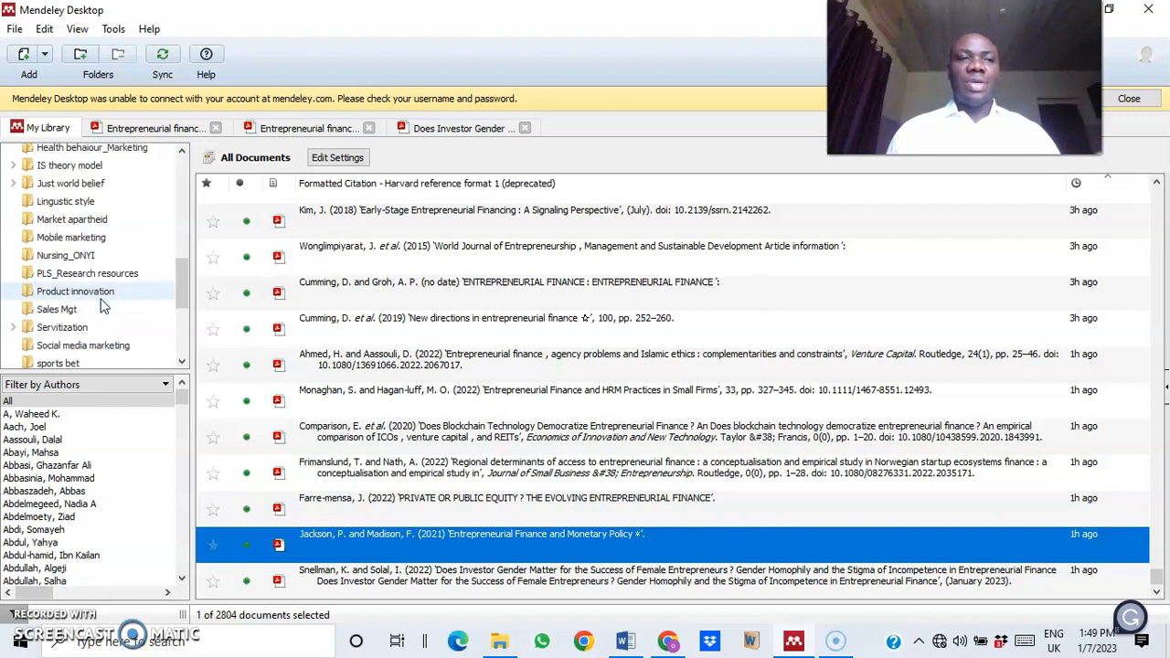
scroll(109, 281, "up", 3)
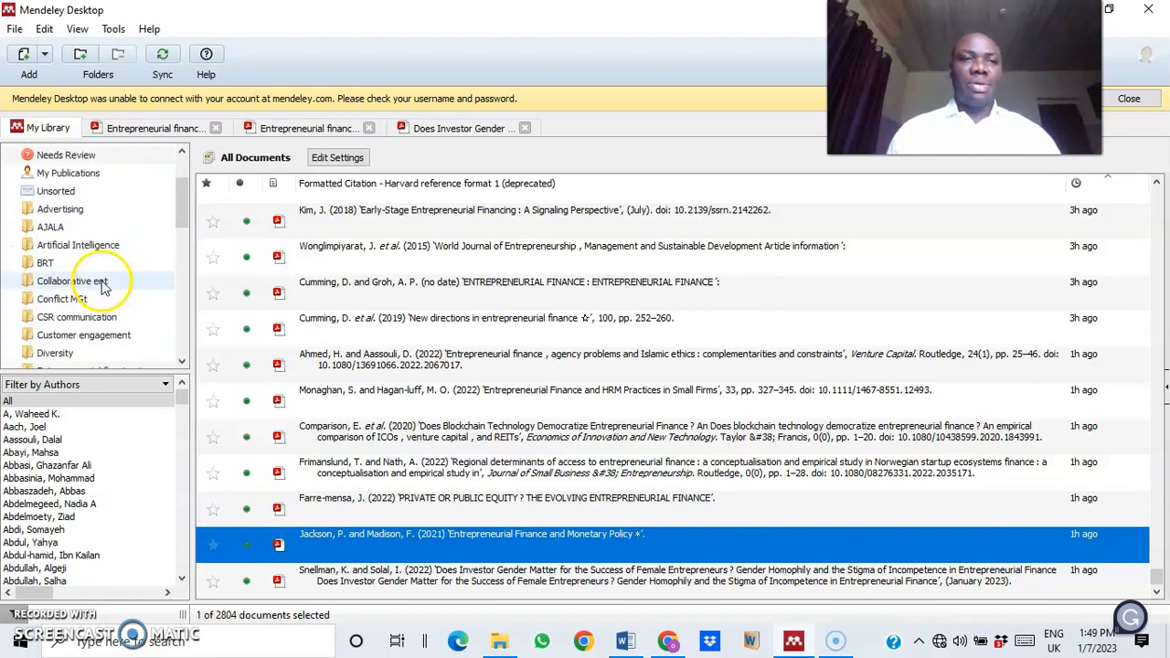
scroll(106, 294, "down", 3)
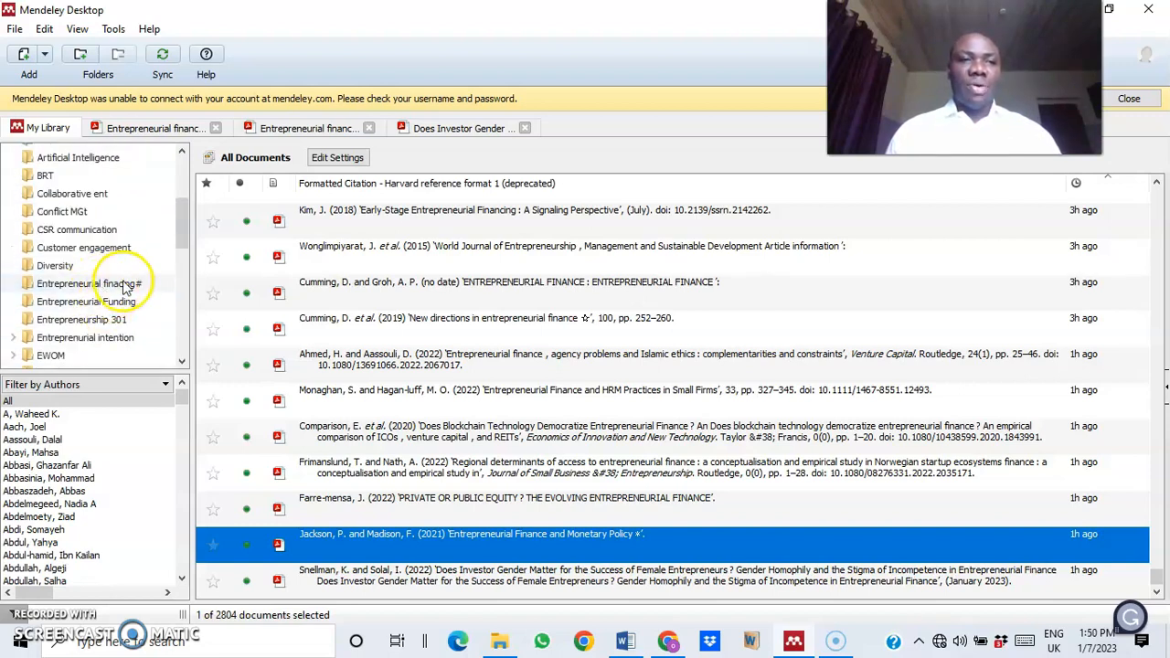
Step: Create a new folder named "crisis maangement" at the end of the My Library folder list
scroll(128, 338, "down", 10)
scroll(127, 343, "down", 5)
scroll(127, 342, "up", 4)
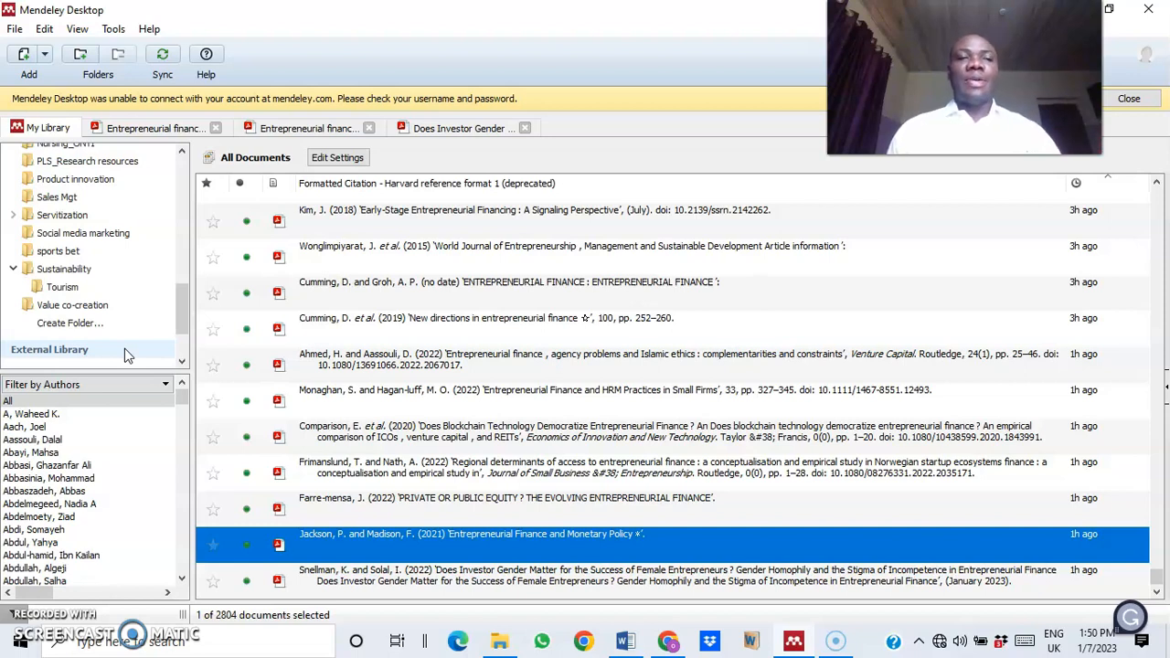
left_click(84, 324)
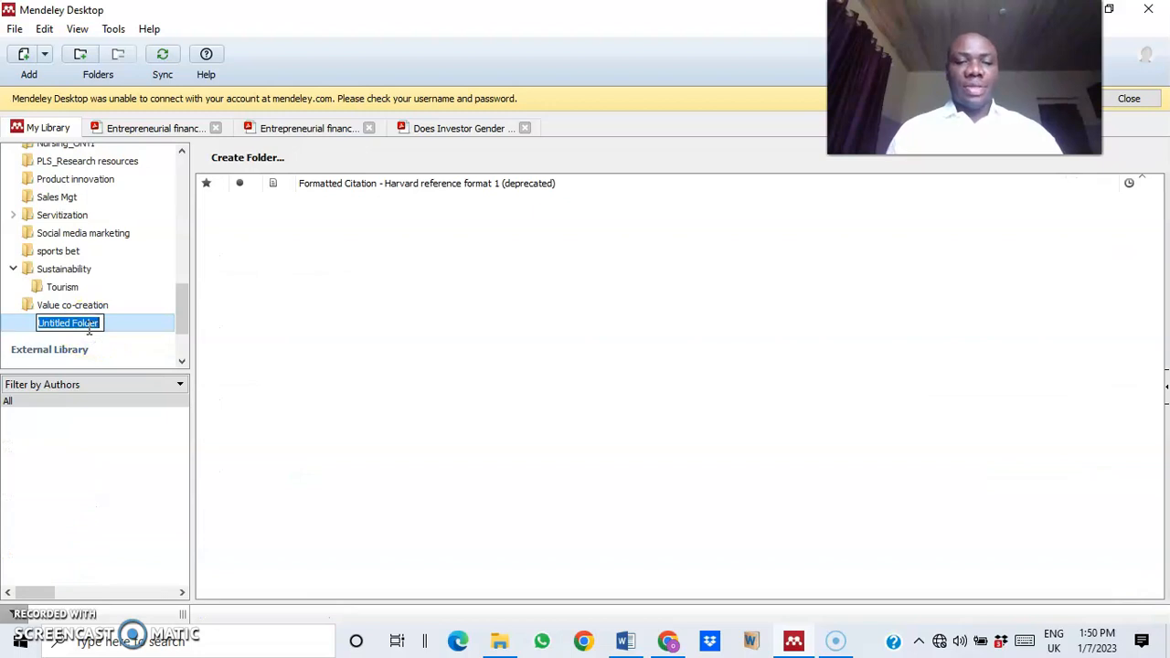
type("crisis ")
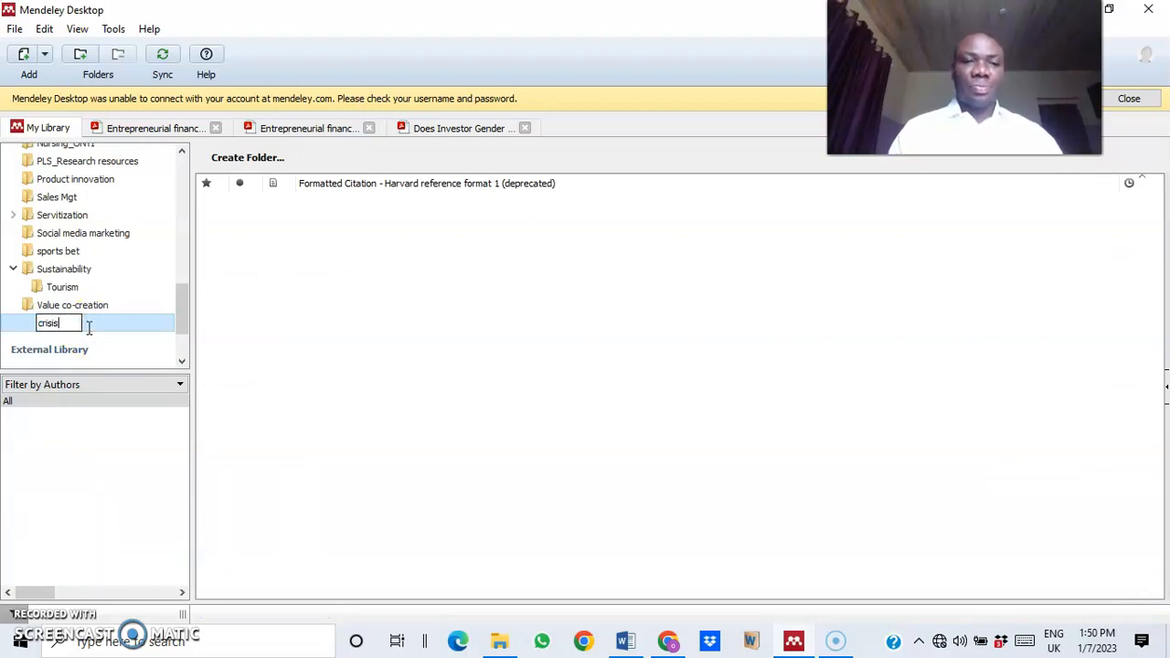
type("maangement")
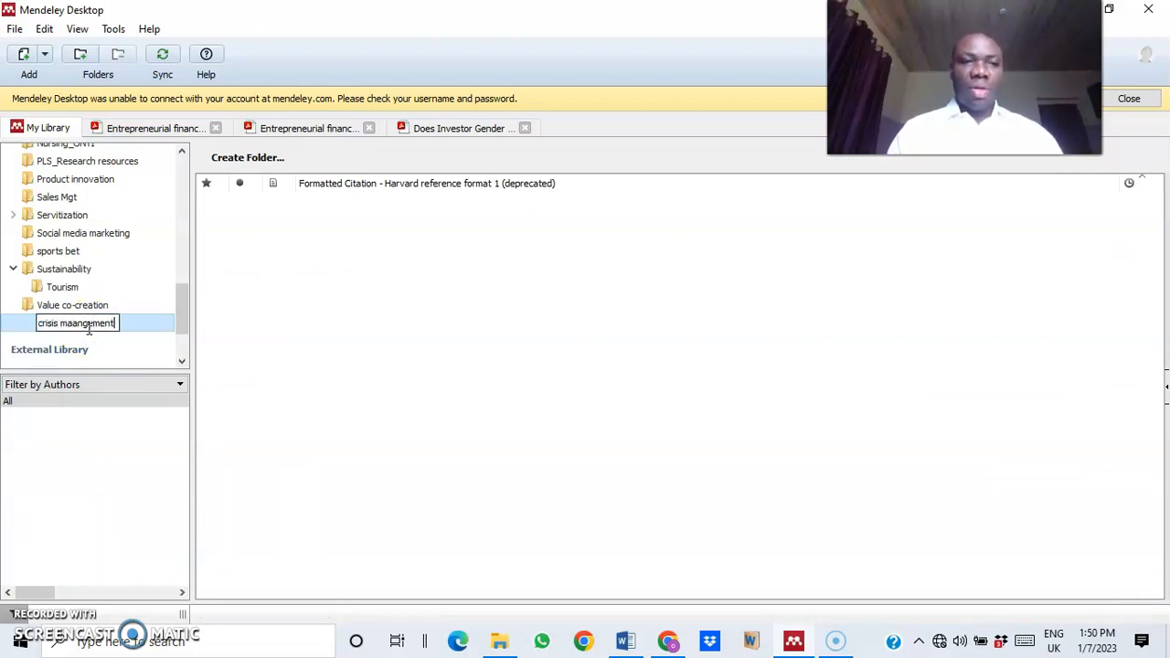
key("Return")
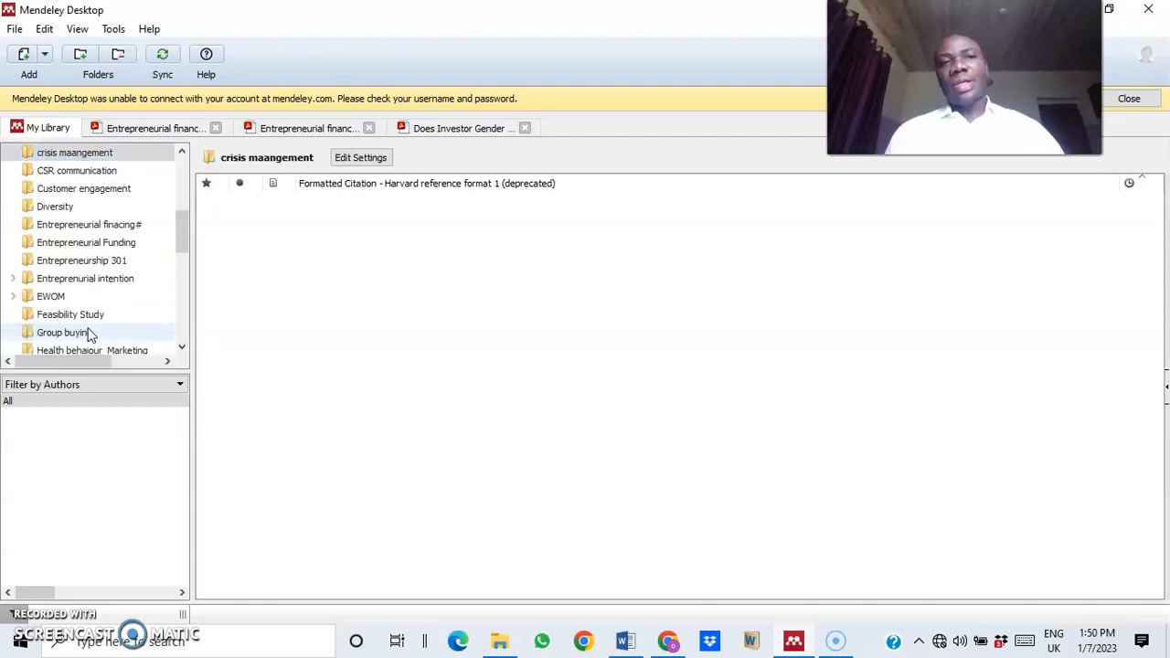
left_click(58, 155)
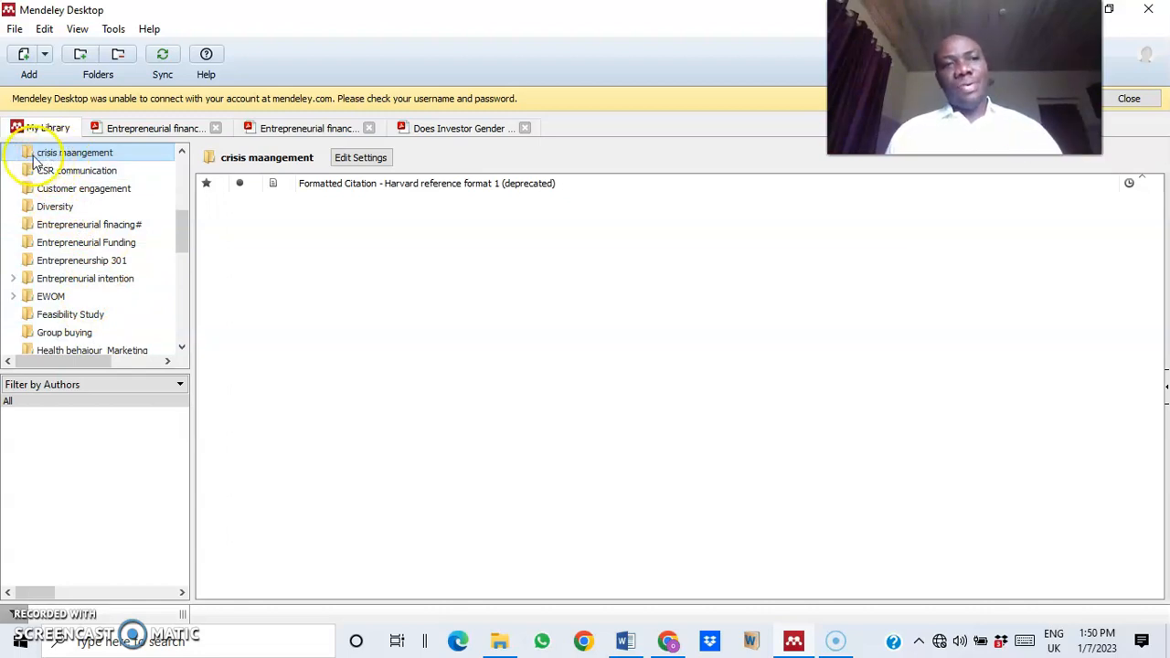
scroll(128, 229, "up", 2)
left_click(113, 240)
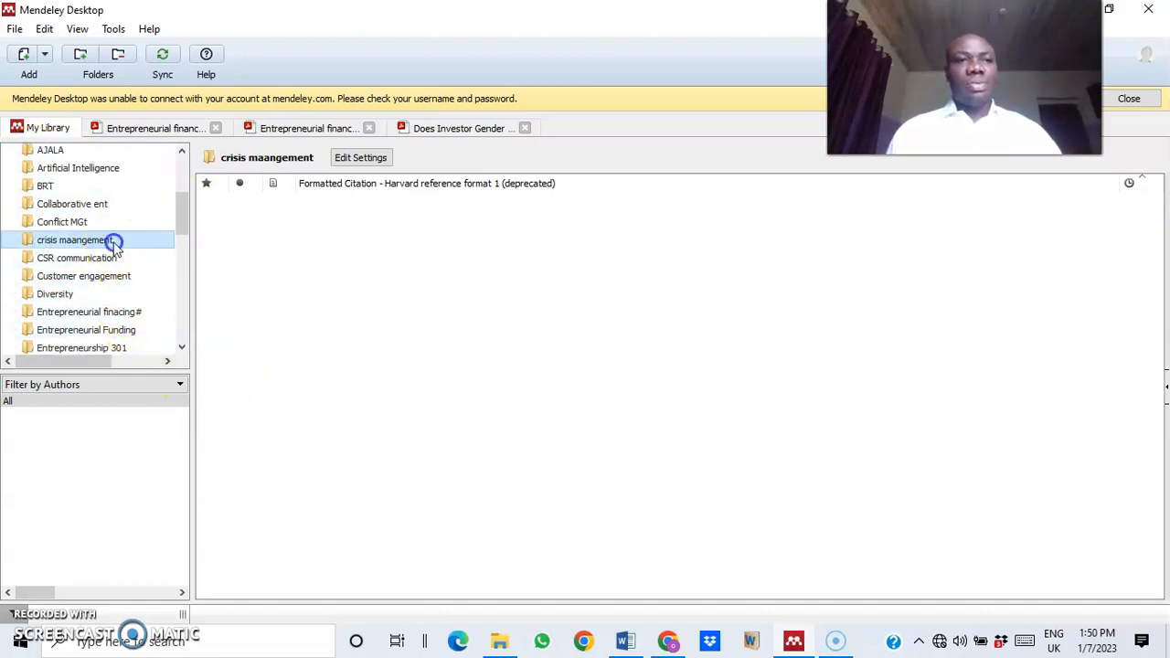
right_click(42, 247)
left_click(91, 253)
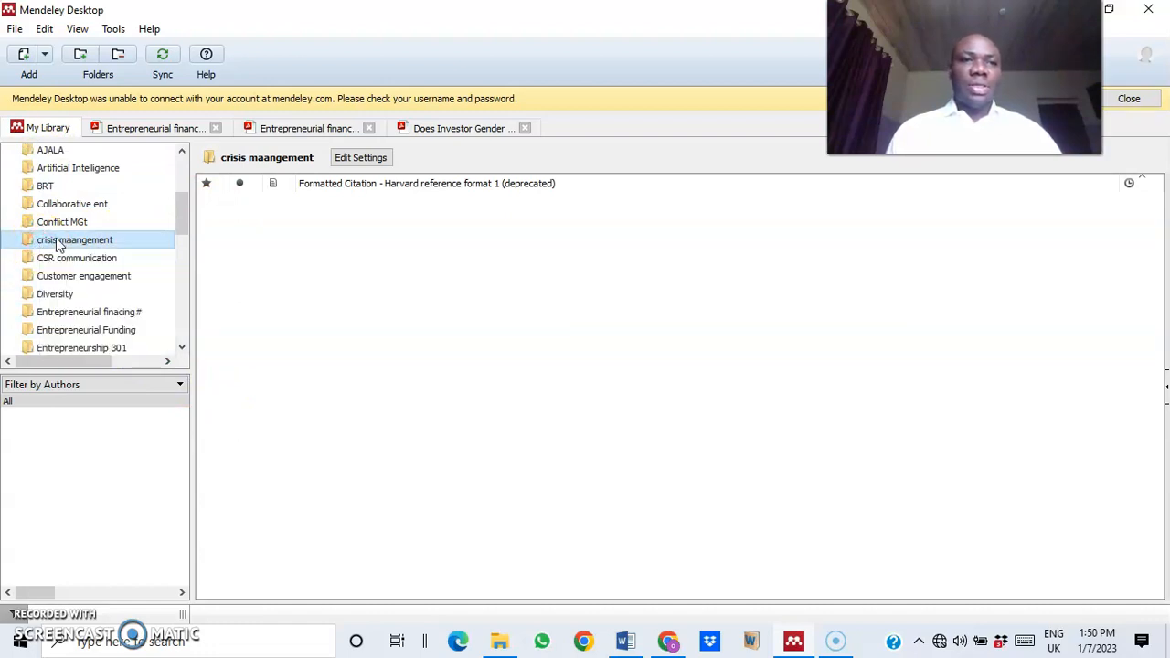
left_click(147, 244)
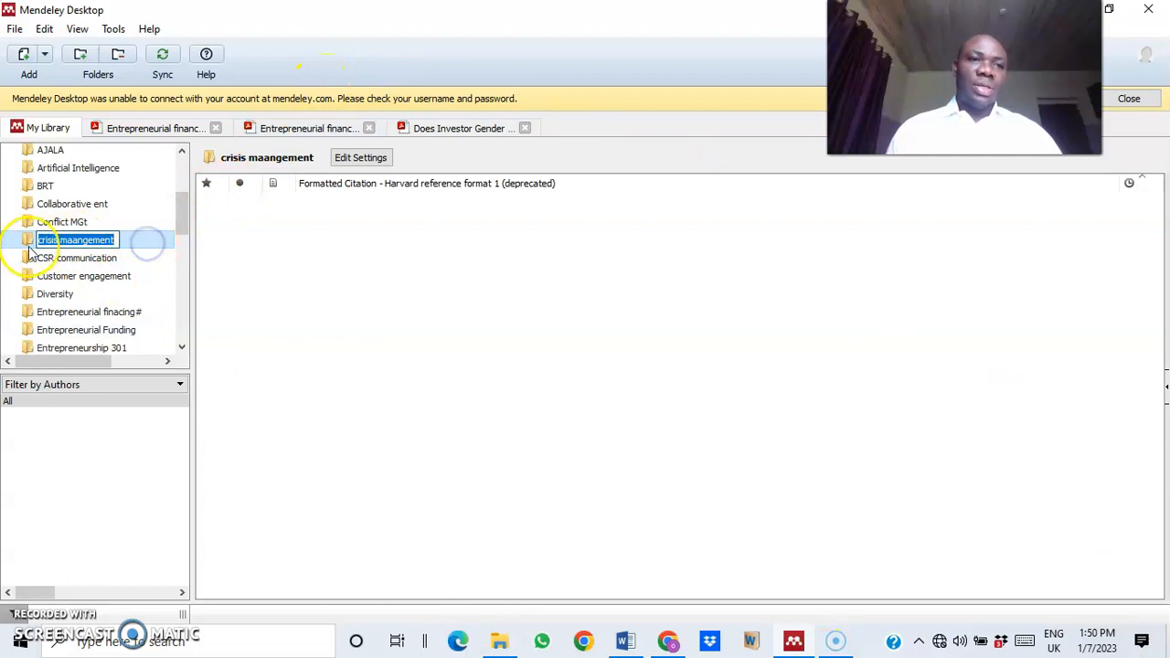
left_click(92, 223)
left_click(109, 245)
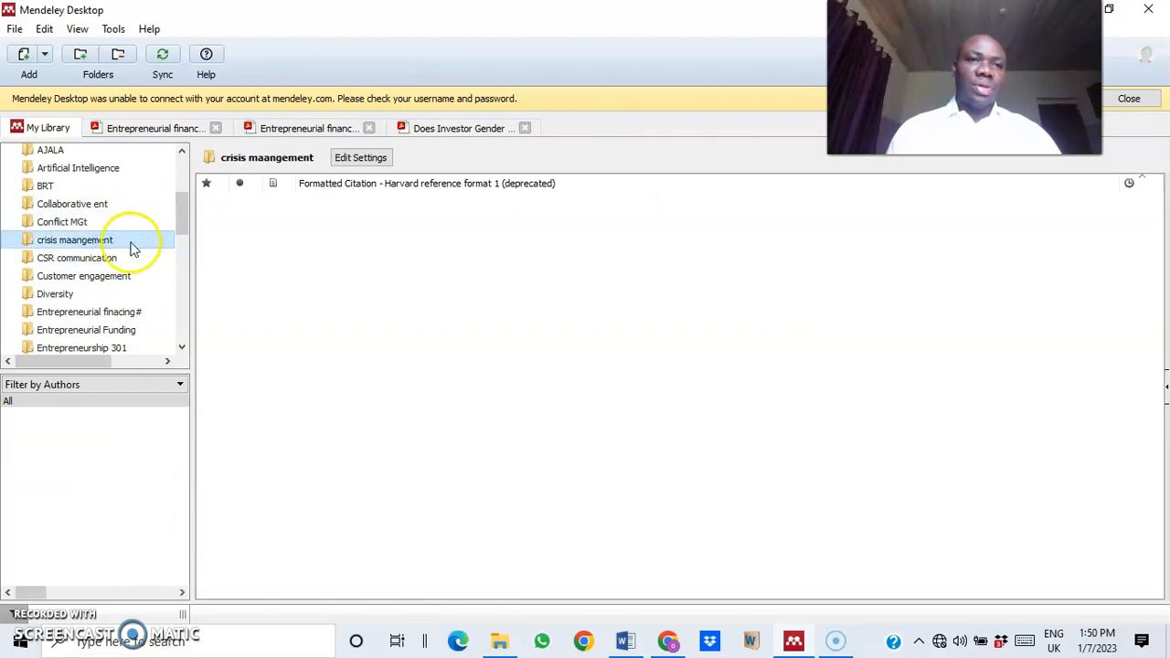
left_click(112, 243)
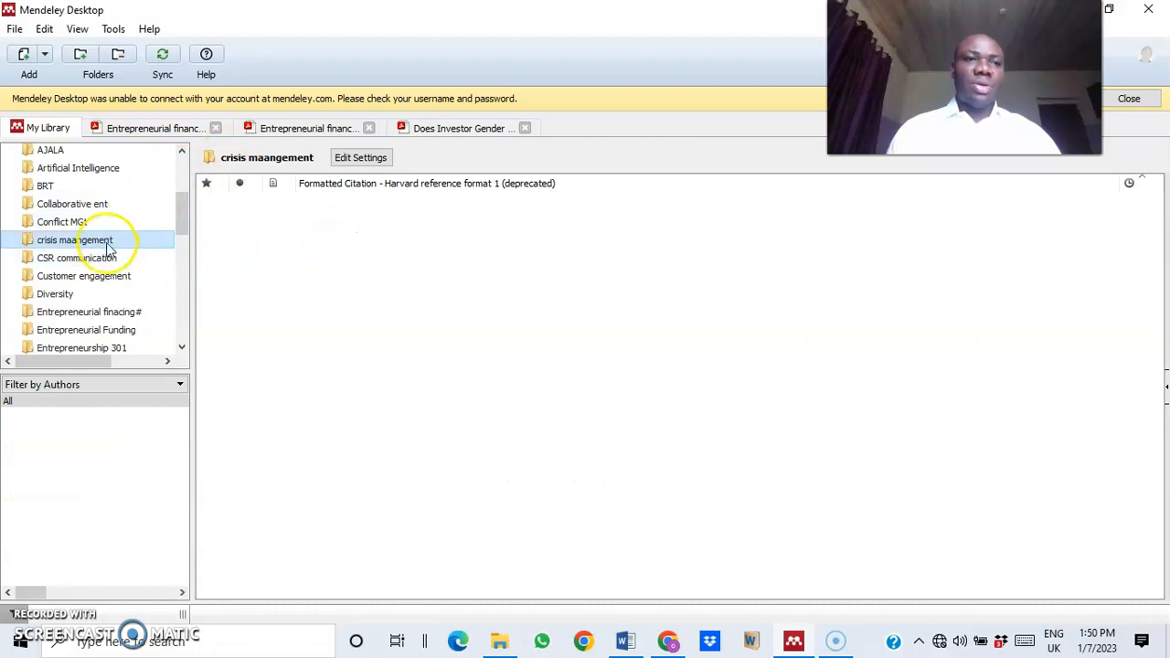
Step: Create a subfolder inside the "crisis maangement" folder and name it "CSR"
right_click(102, 247)
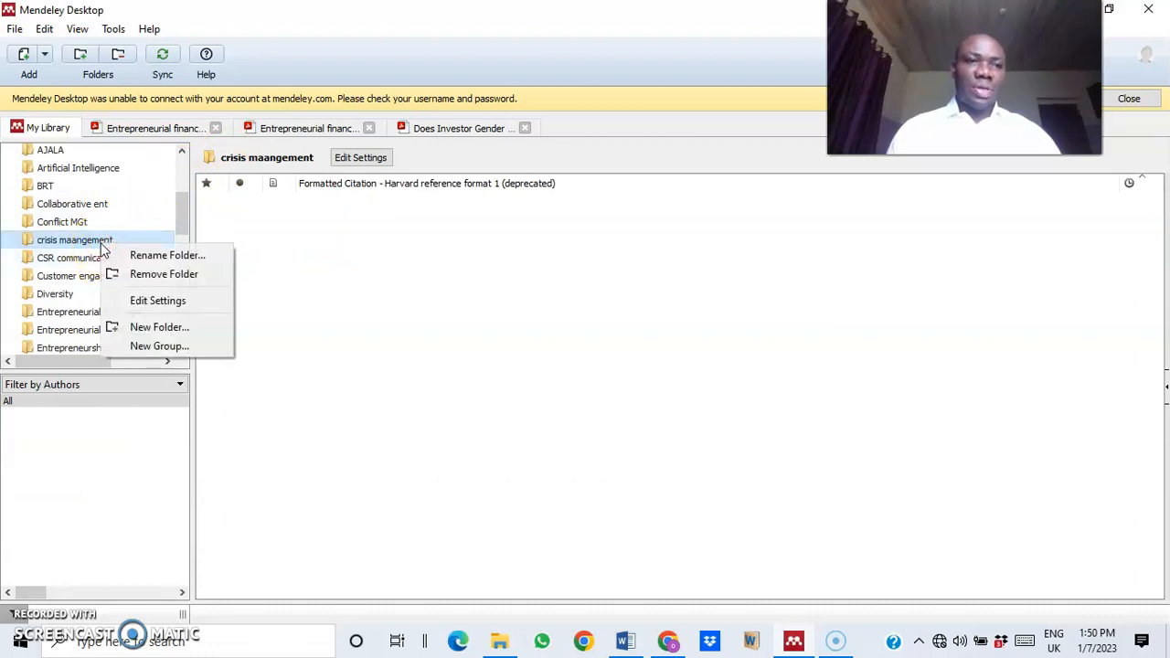
left_click(161, 331)
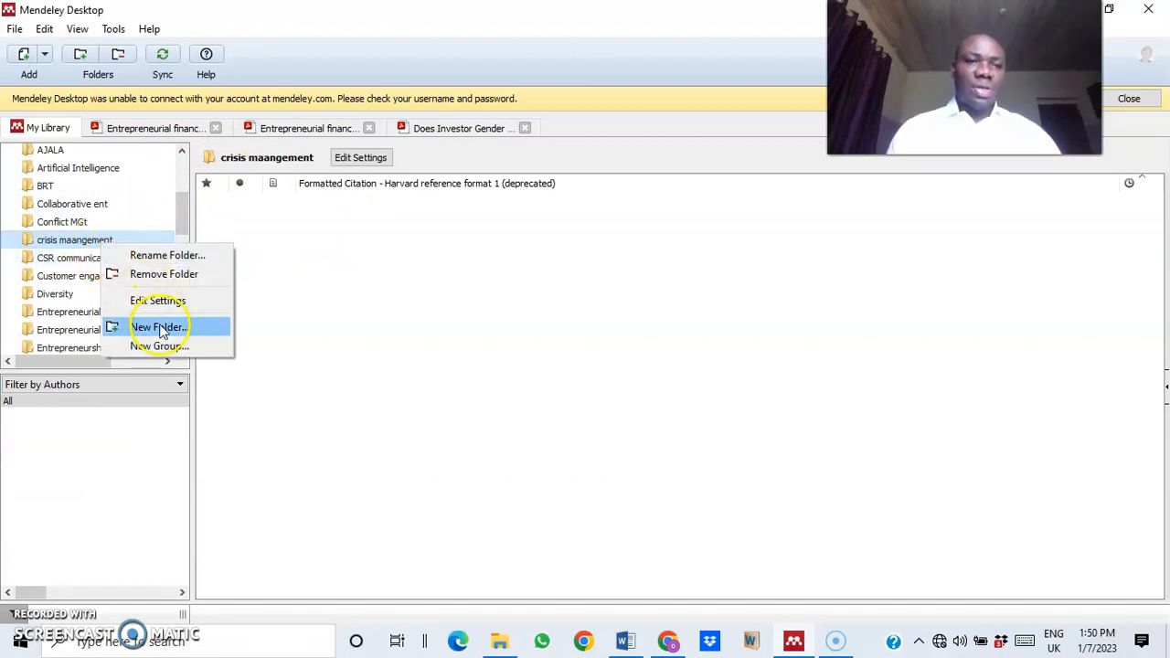
left_click(161, 330)
left_click(101, 261)
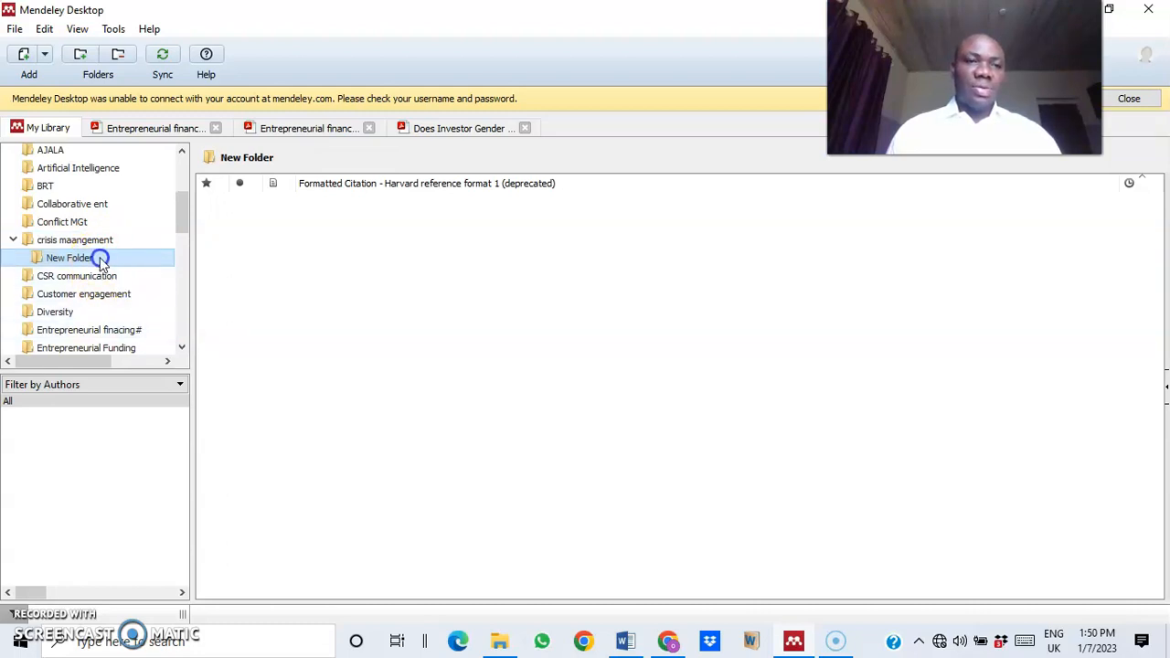
double_click(100, 259)
key("BackSpace")
key("BackSpace")
key("BackSpace")
key("BackSpace")
key("BackSpace")
type("CSR")
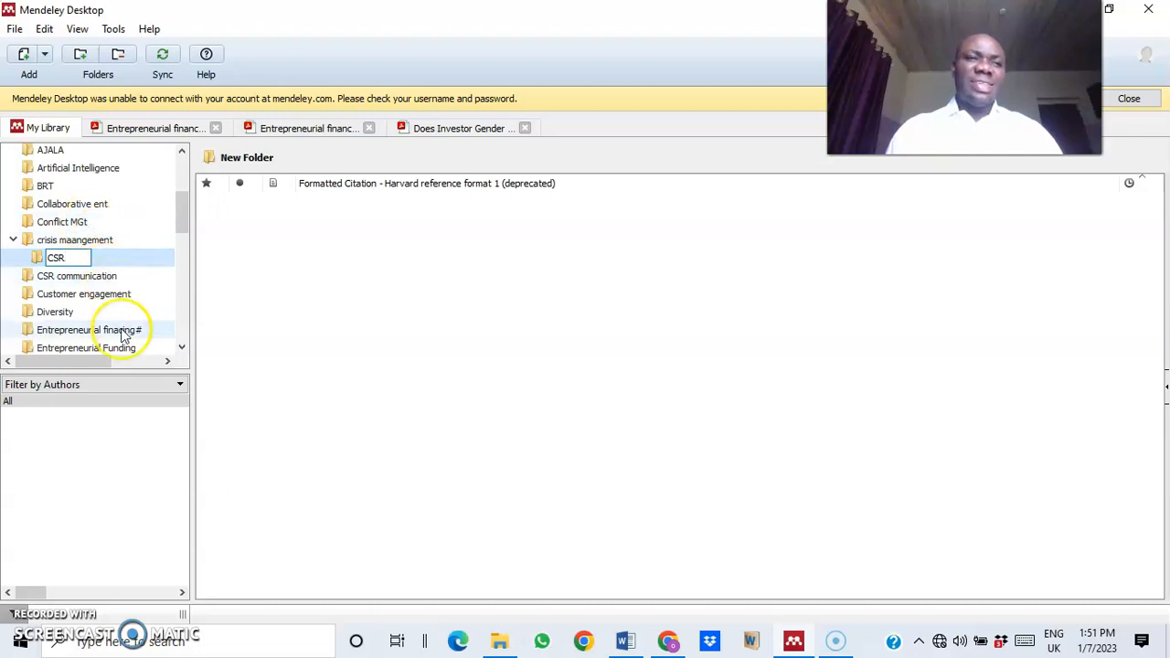
left_click(75, 240)
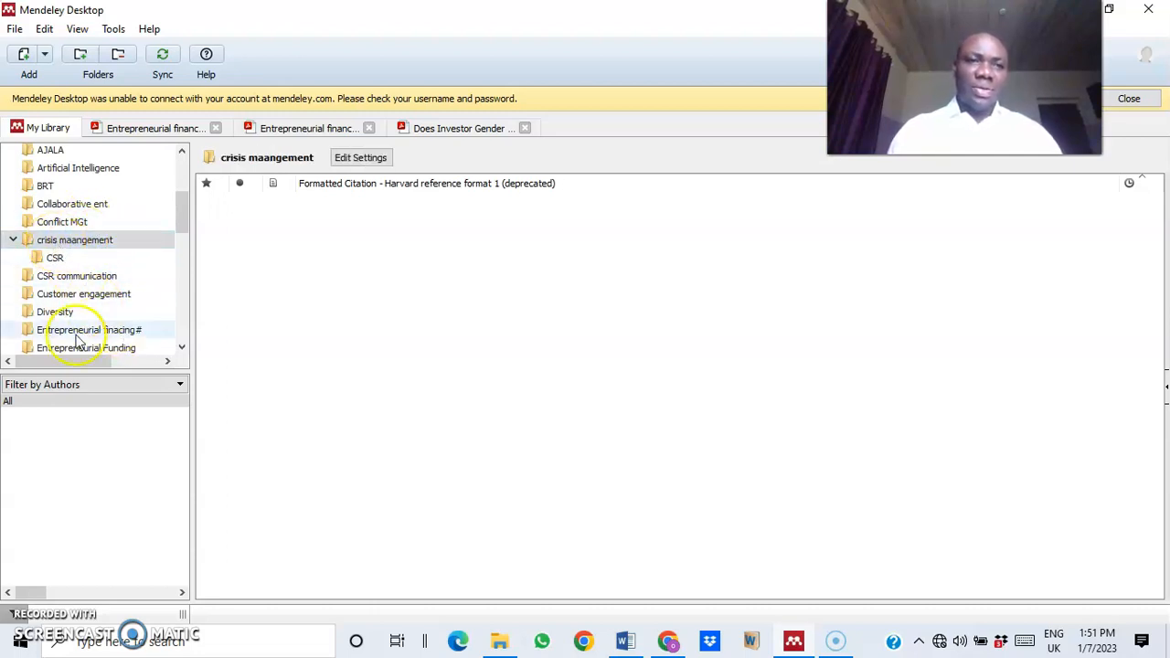
Step: Remove the "crisis maangement" folder together with its CSR subfolder from the library
right_click(47, 240)
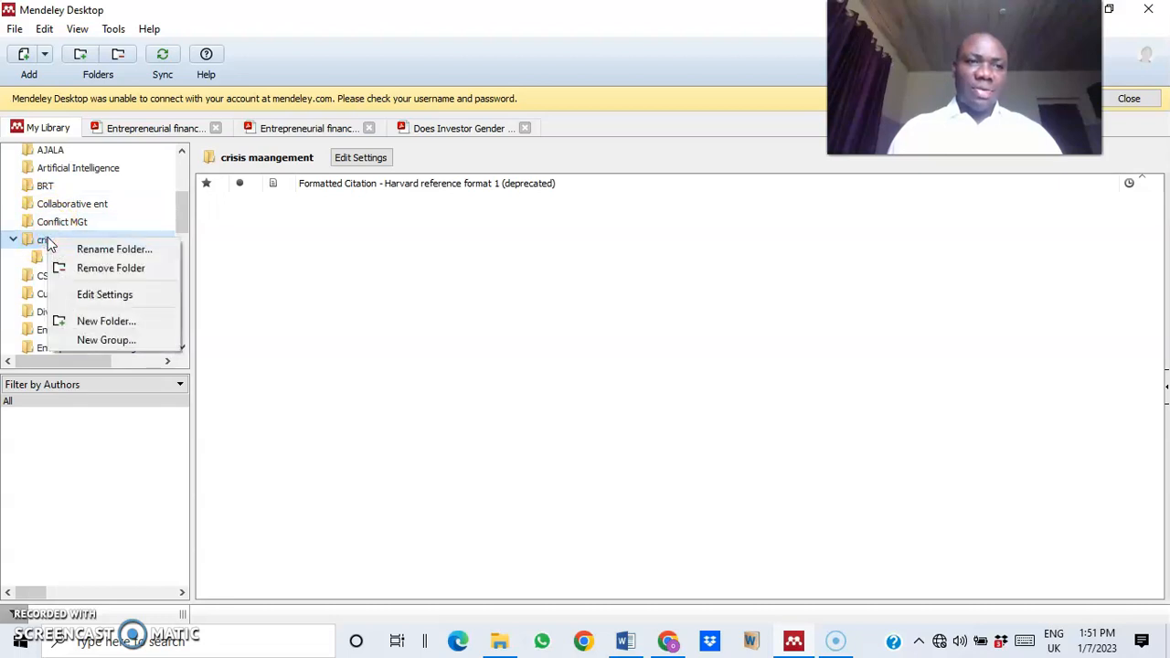
left_click(108, 268)
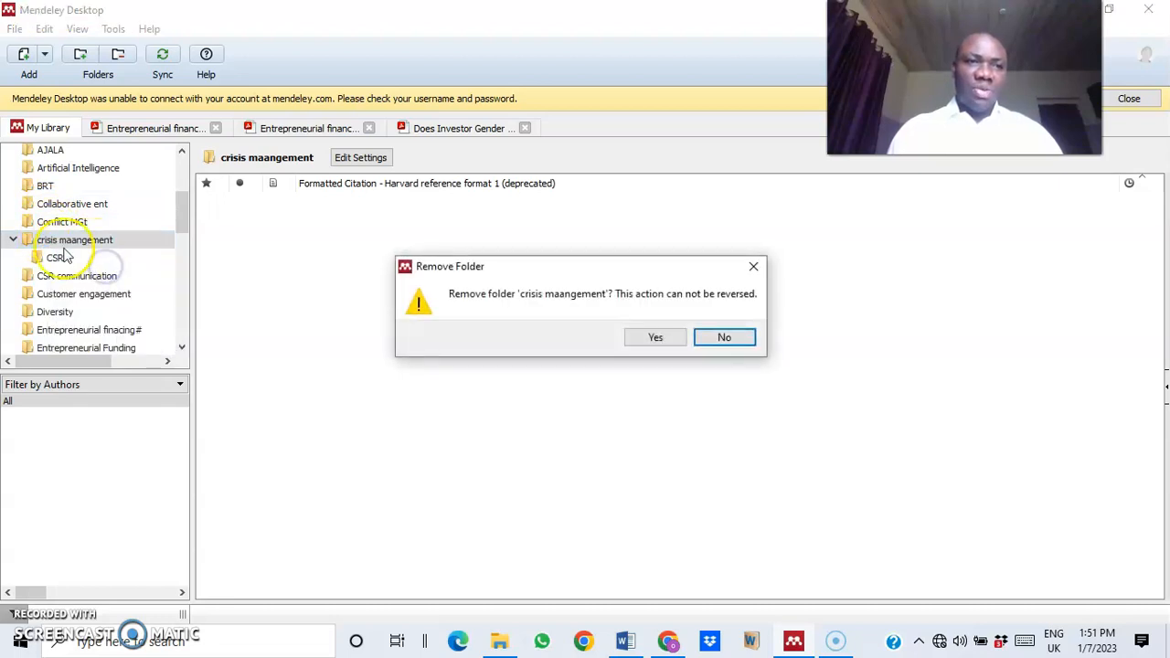
left_click(681, 345)
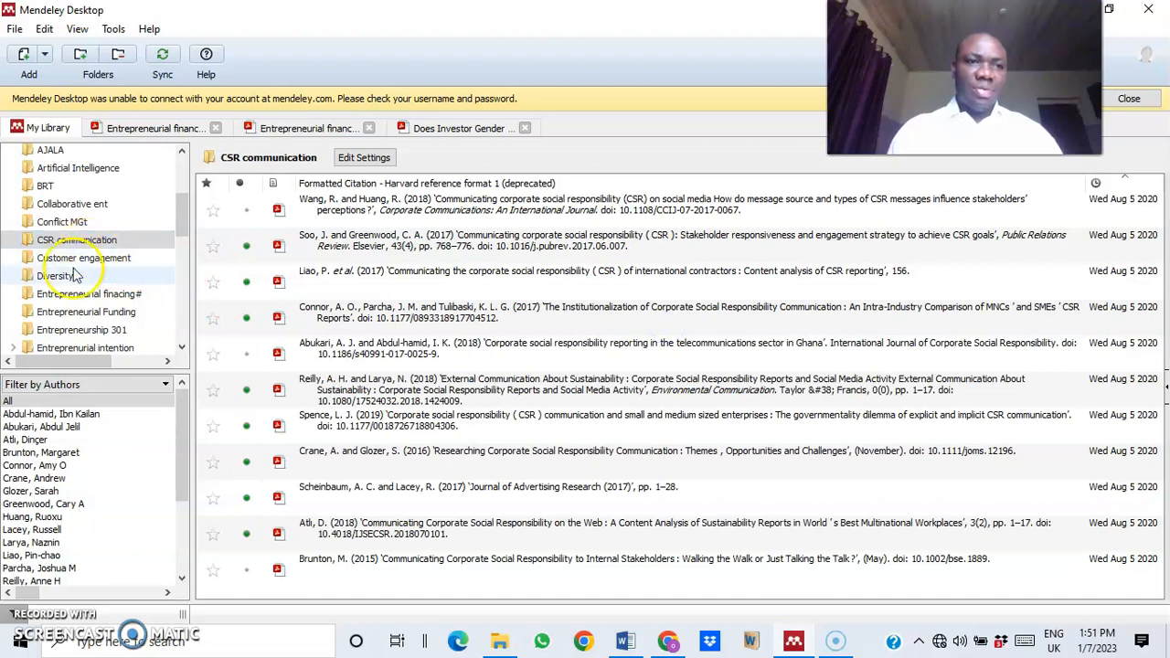
scroll(66, 301, "down", 3)
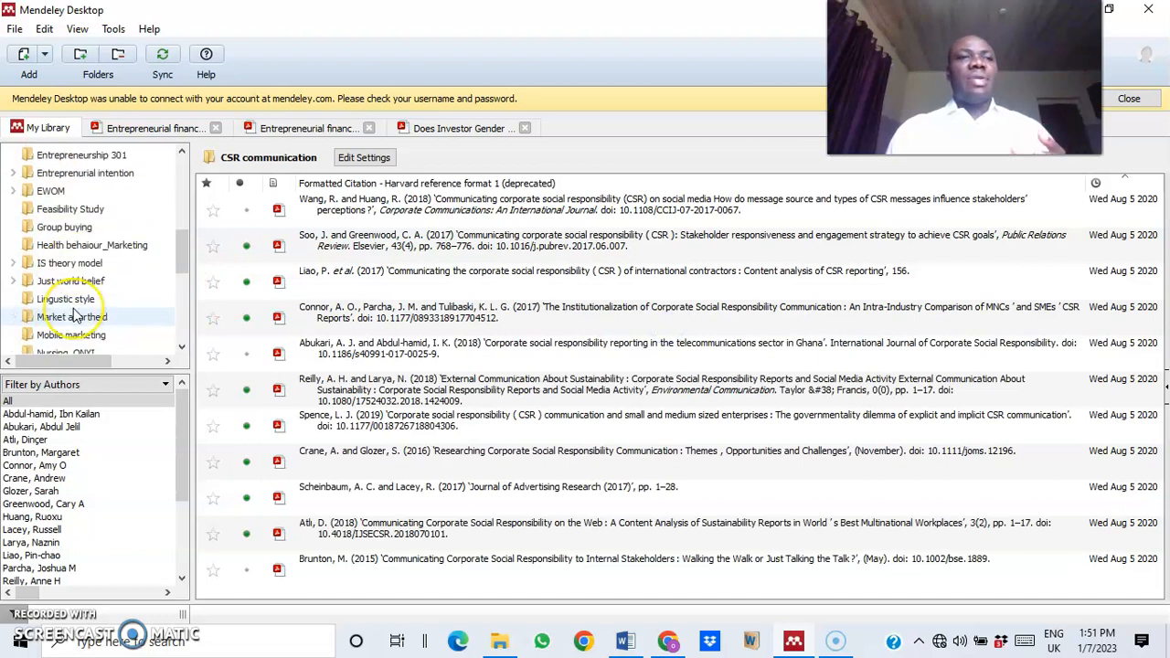
Step: Open the "Entrepreneurial finacing#" folder and select its first document, the one about entrepreneurial finance and growth
scroll(76, 315, "up", 2)
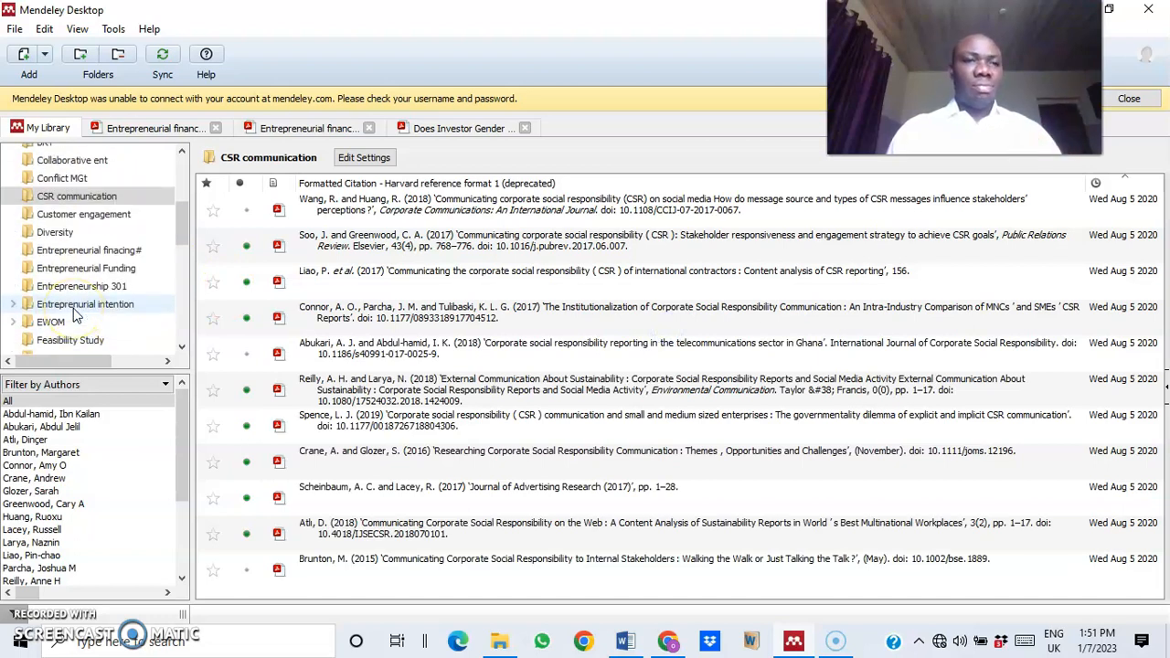
left_click(99, 255)
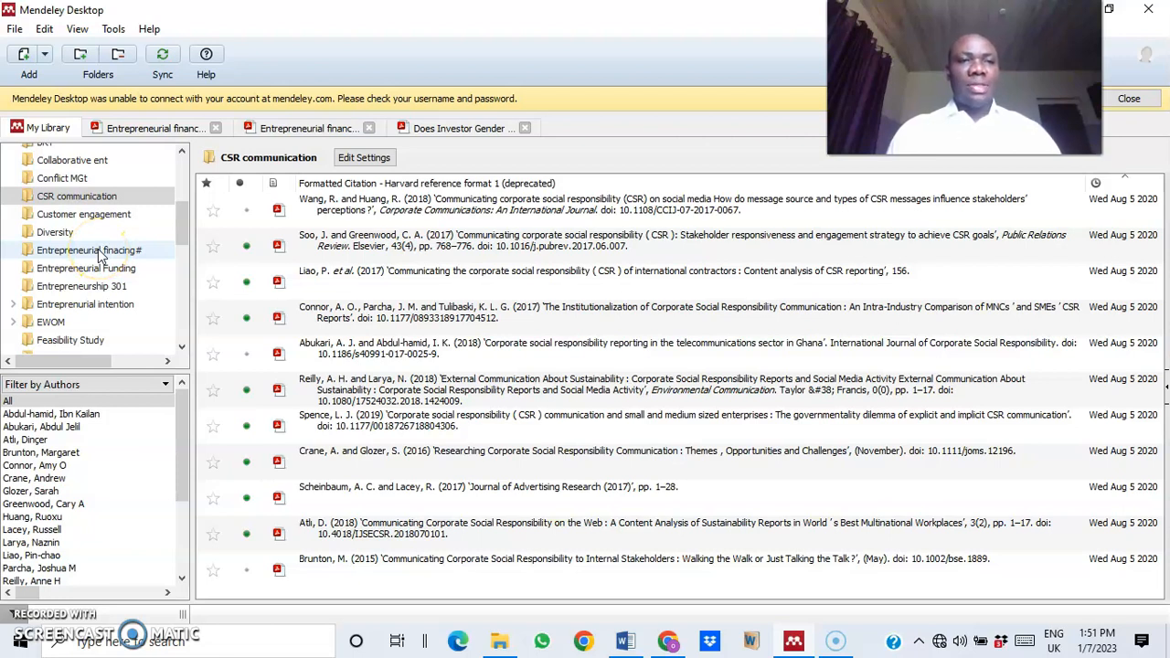
left_click(100, 255)
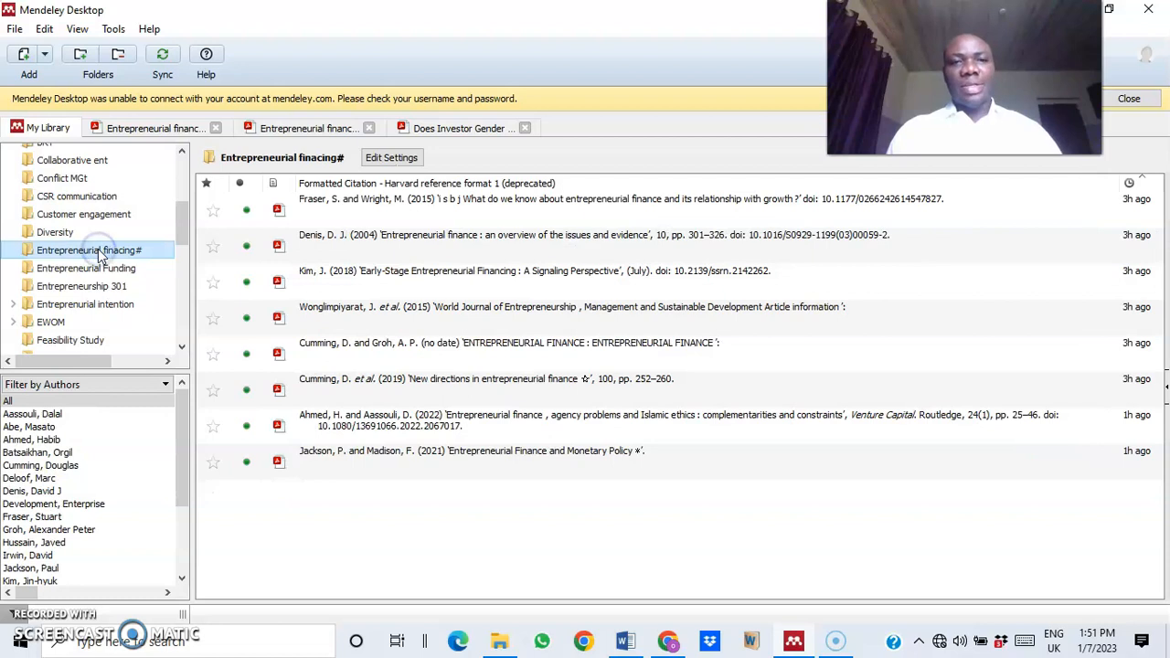
left_click(589, 213)
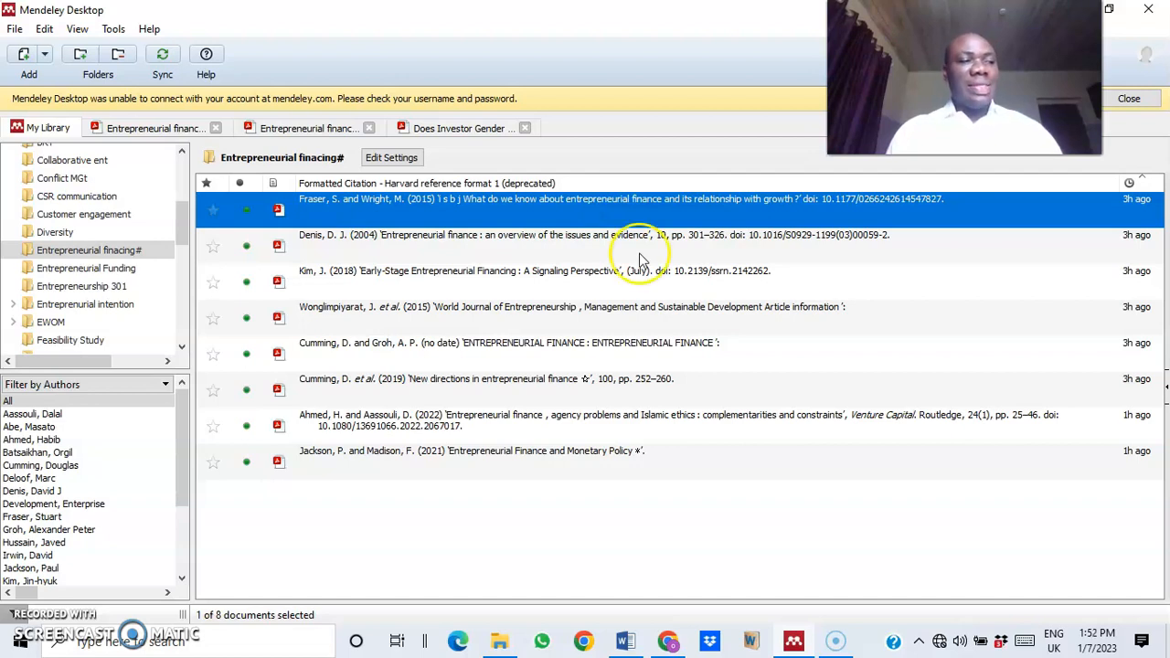
Step: Switch to the Word outline to read the section on entering and editing documents' metadata, and return to Mendeley Desktop
left_click(625, 640)
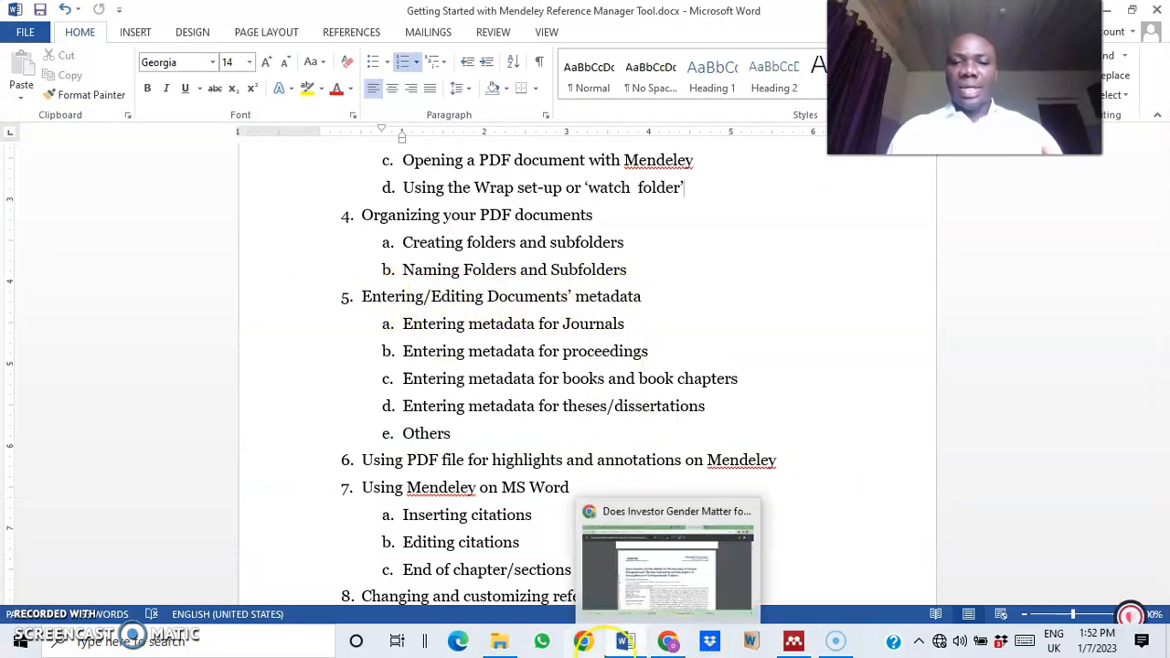
left_click(627, 644)
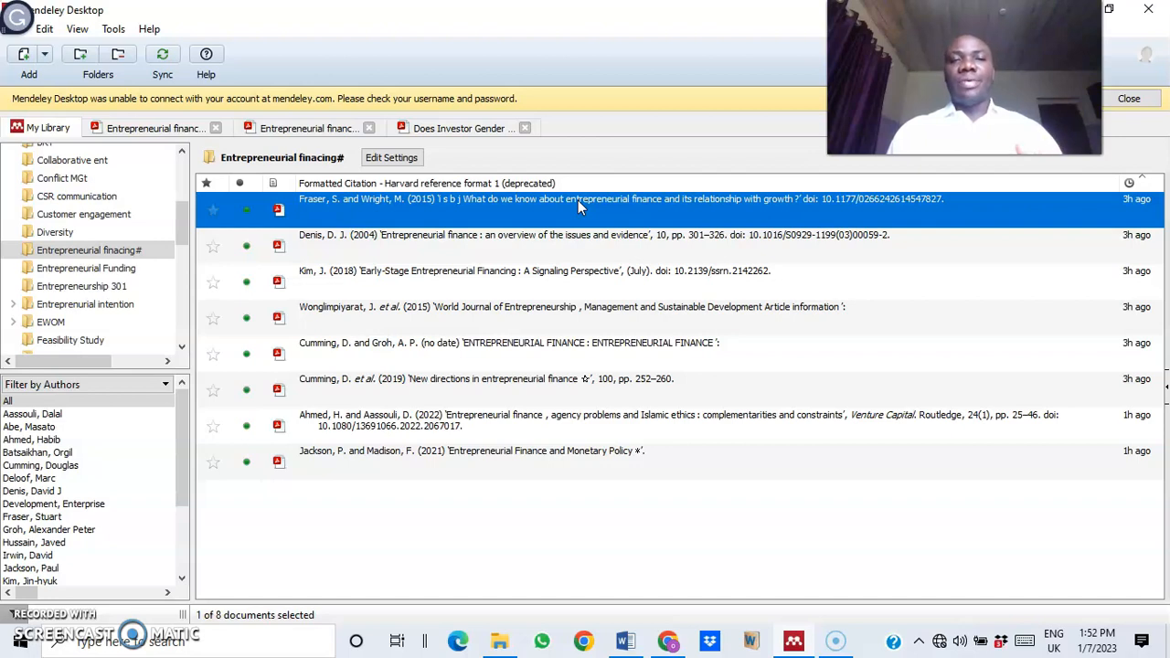
Step: Open the PDF of the selected entrepreneurial finance article and show its document details beside the page
double_click(578, 200)
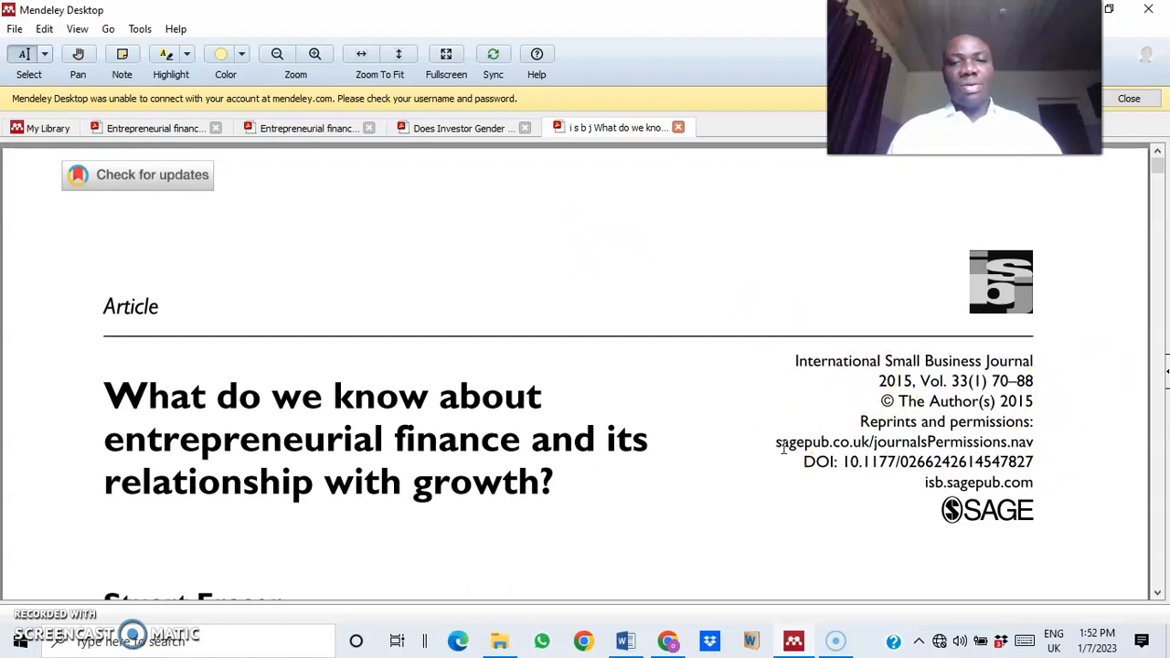
scroll(774, 451, "down", 1)
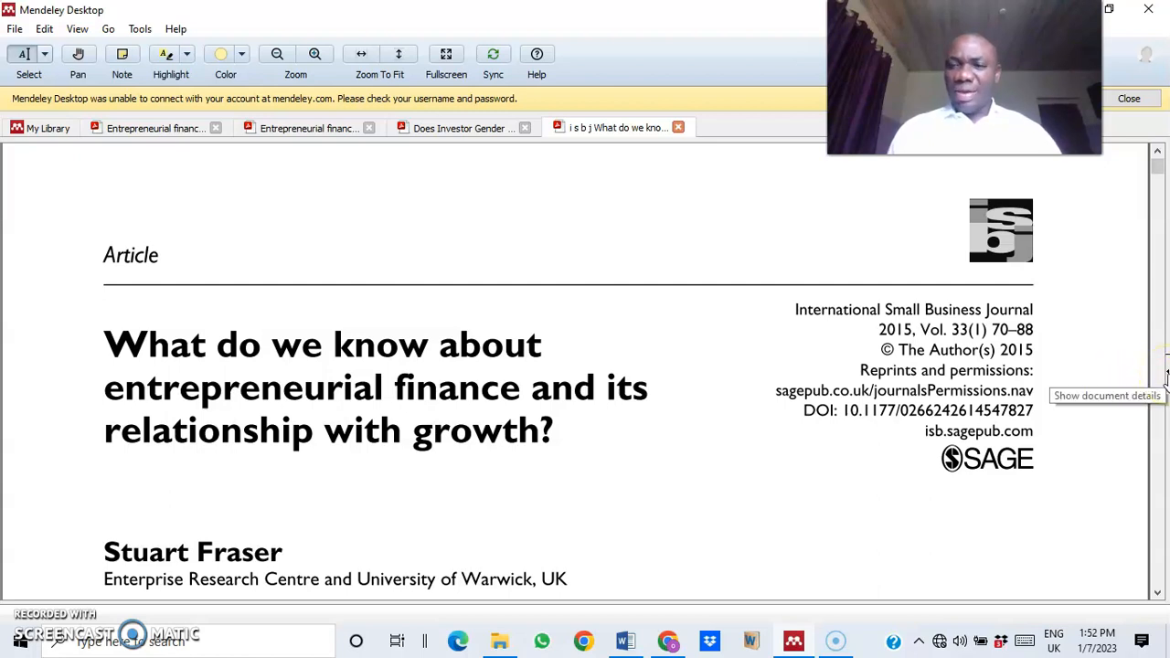
left_click(1165, 379)
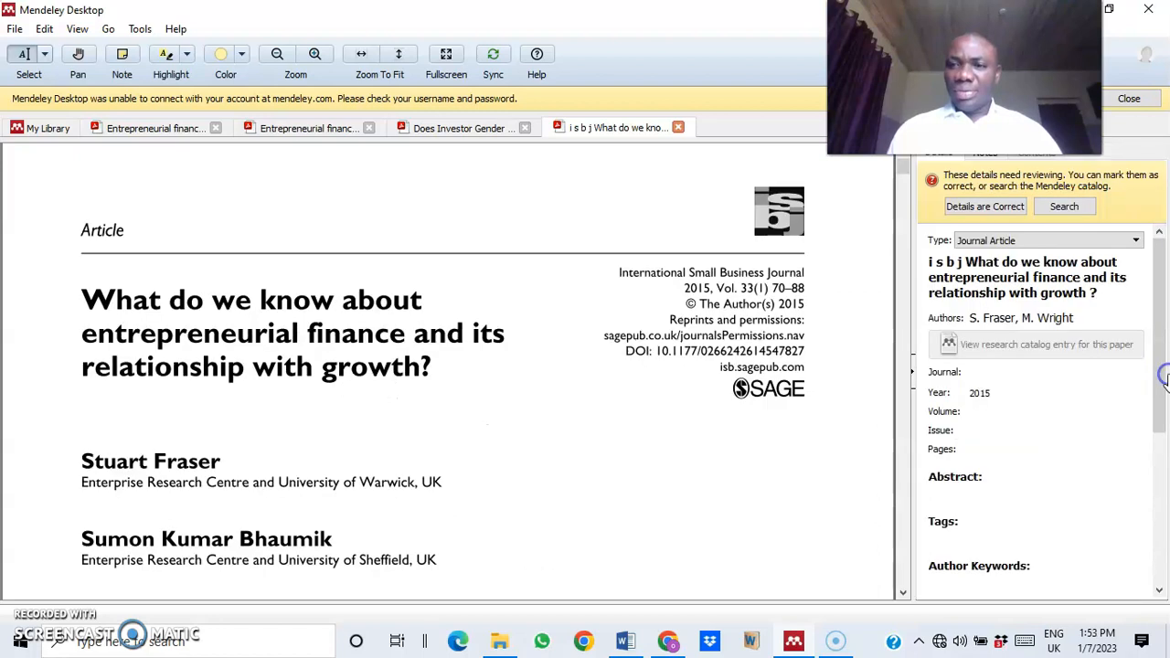
left_click(1105, 392)
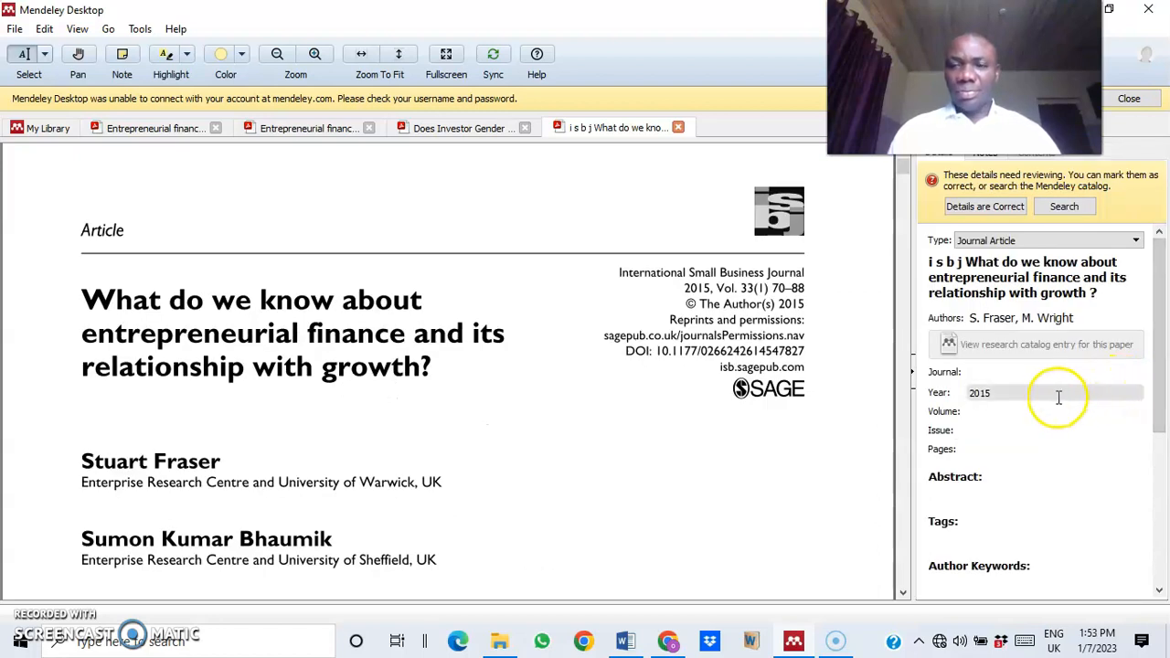
Step: Look through the available document types for the article and keep Journal Article
left_click(1137, 261)
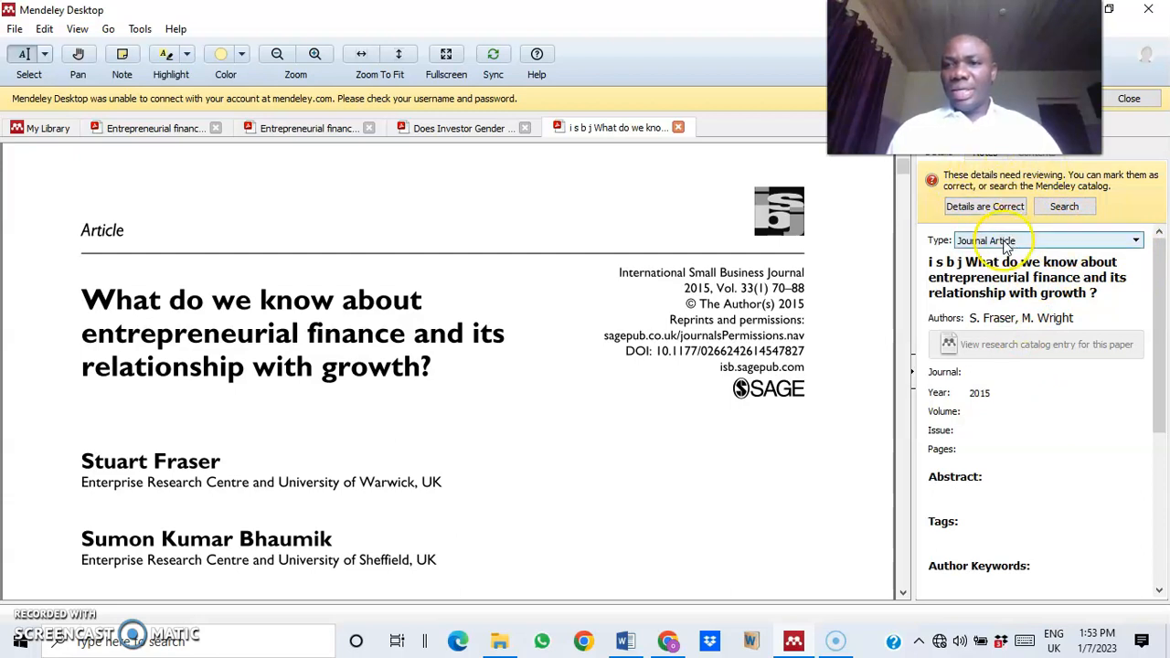
left_click(1106, 242)
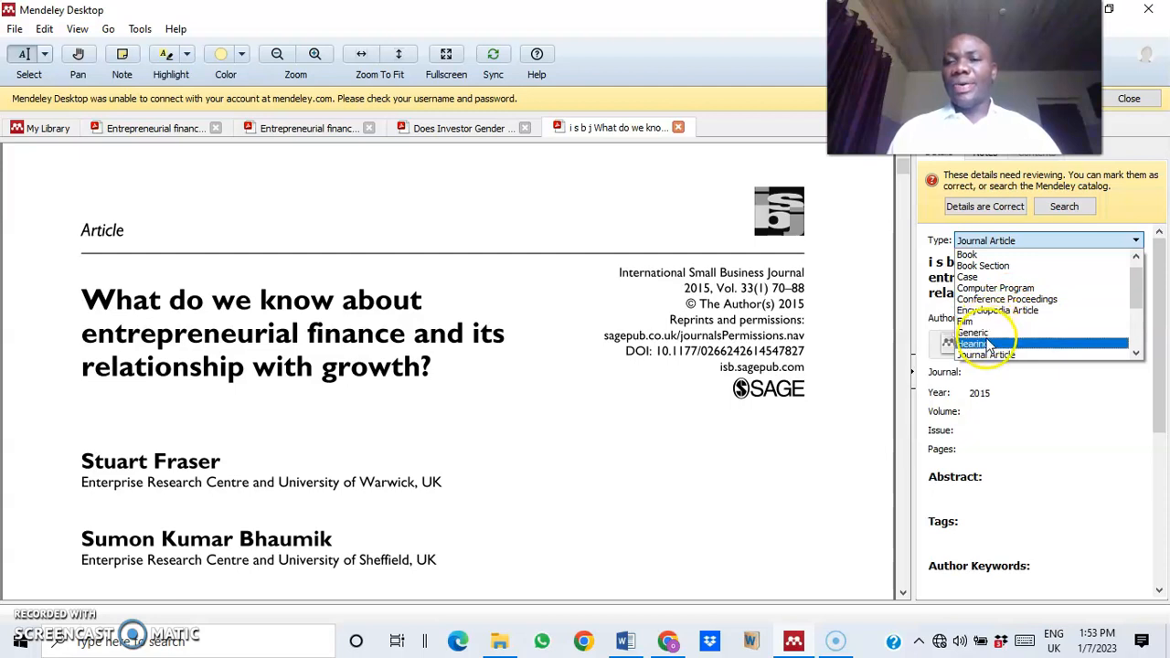
scroll(1001, 354, "down", 3)
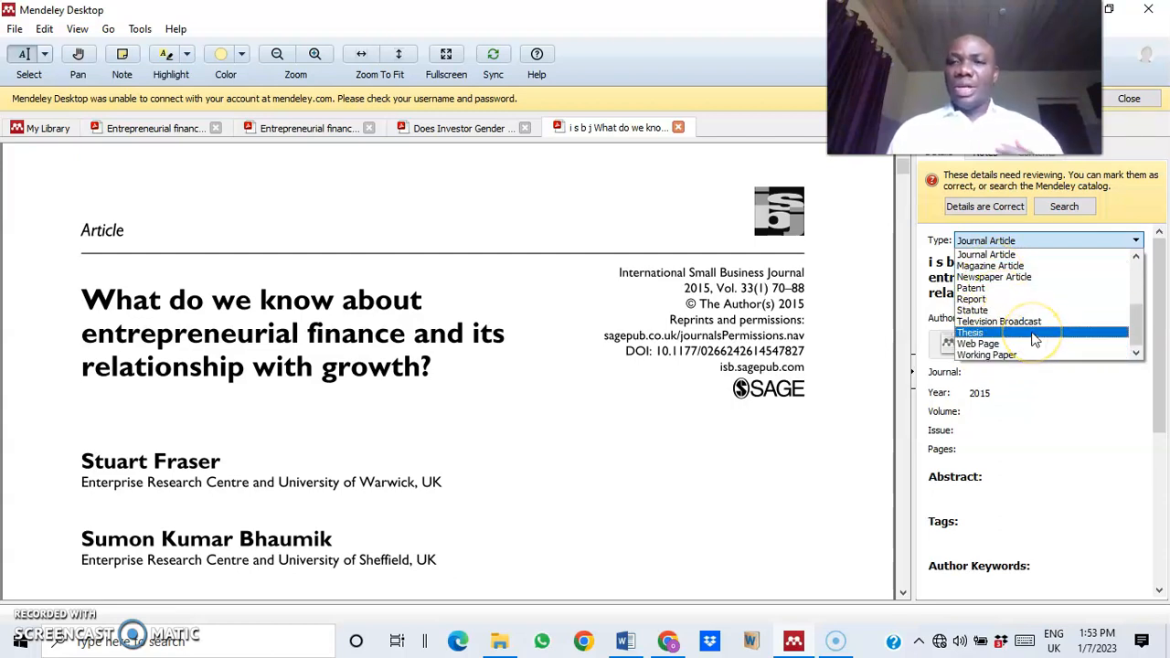
left_click(1012, 254)
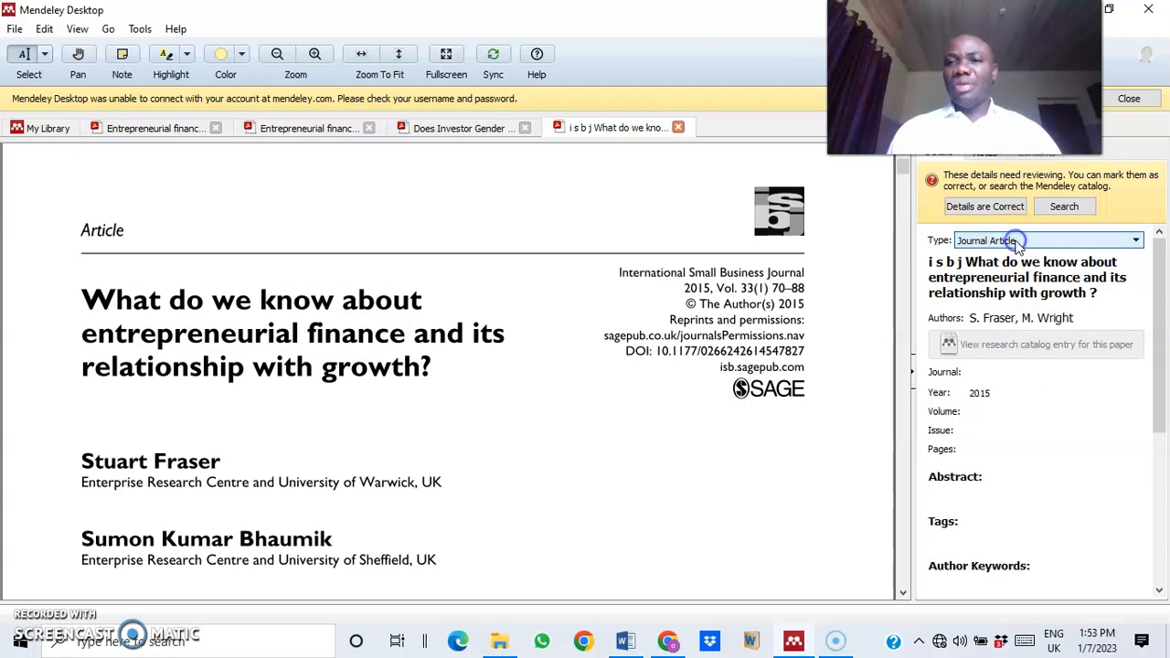
Step: Correct the article's title by removing the "i s b j" prefix and the space before the question mark
left_click(1004, 260)
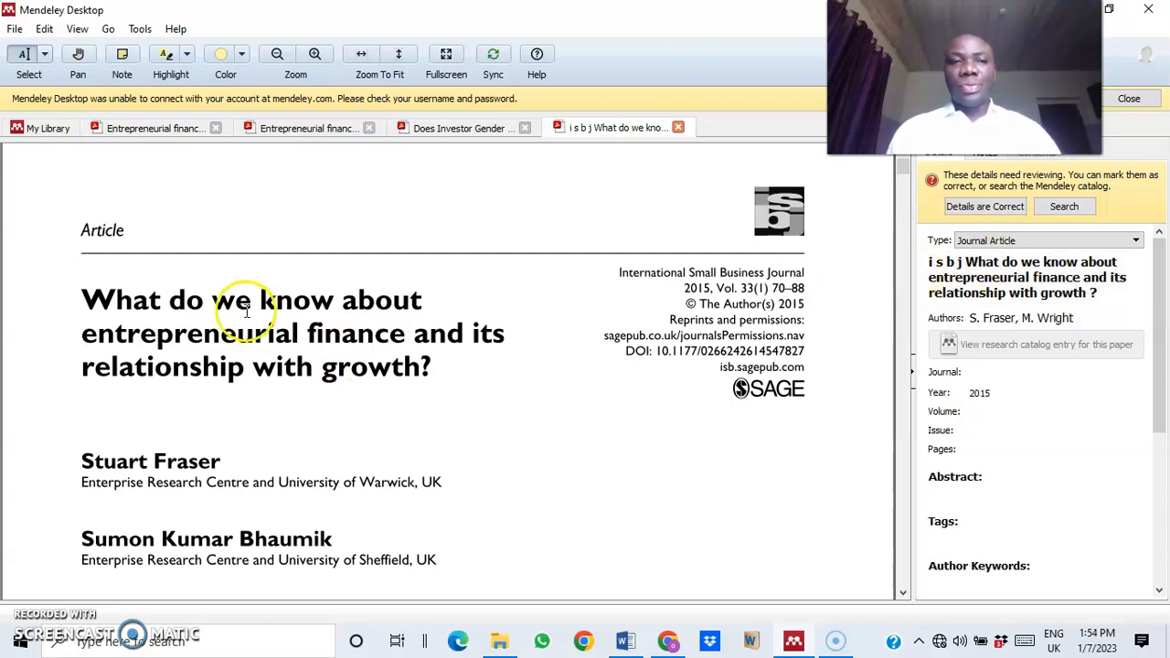
left_click(967, 262)
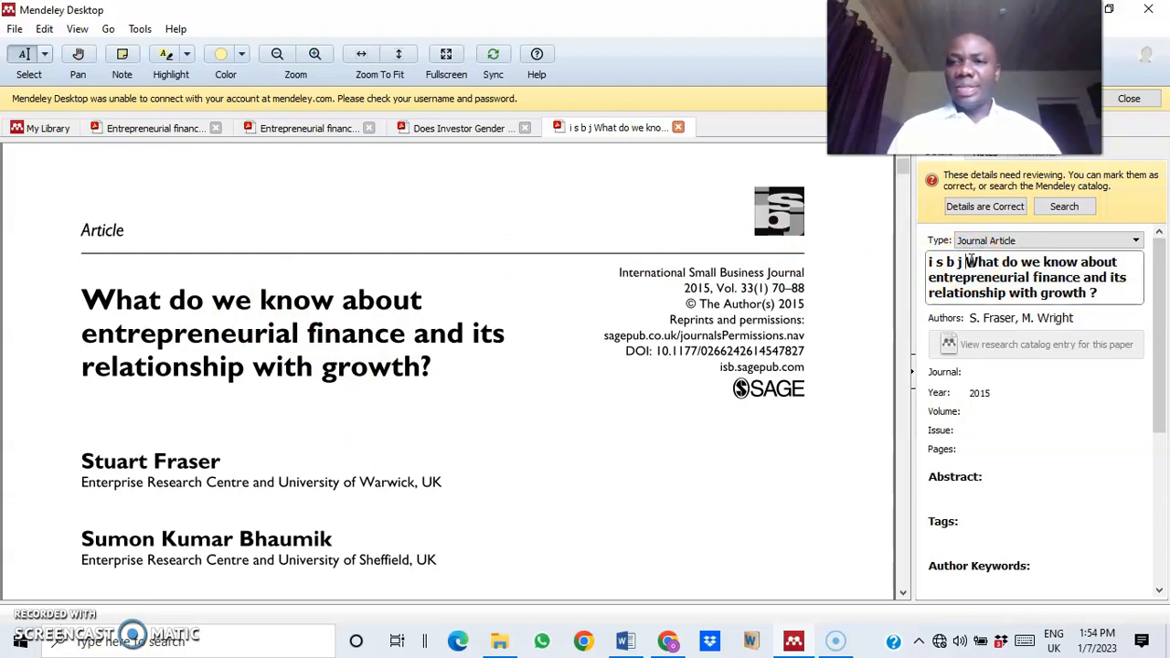
key("BackSpace")
key("BackSpace")
key("BackSpace")
key("BackSpace")
key("BackSpace")
key("BackSpace")
key("BackSpace")
key("BackSpace")
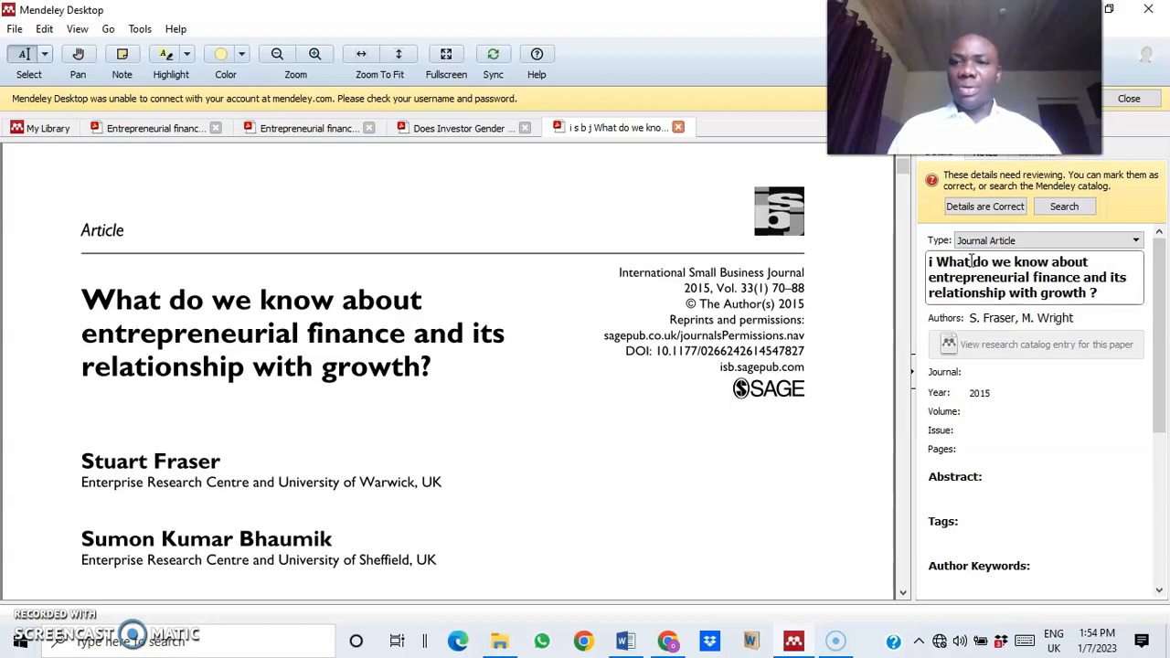
left_click(1101, 293)
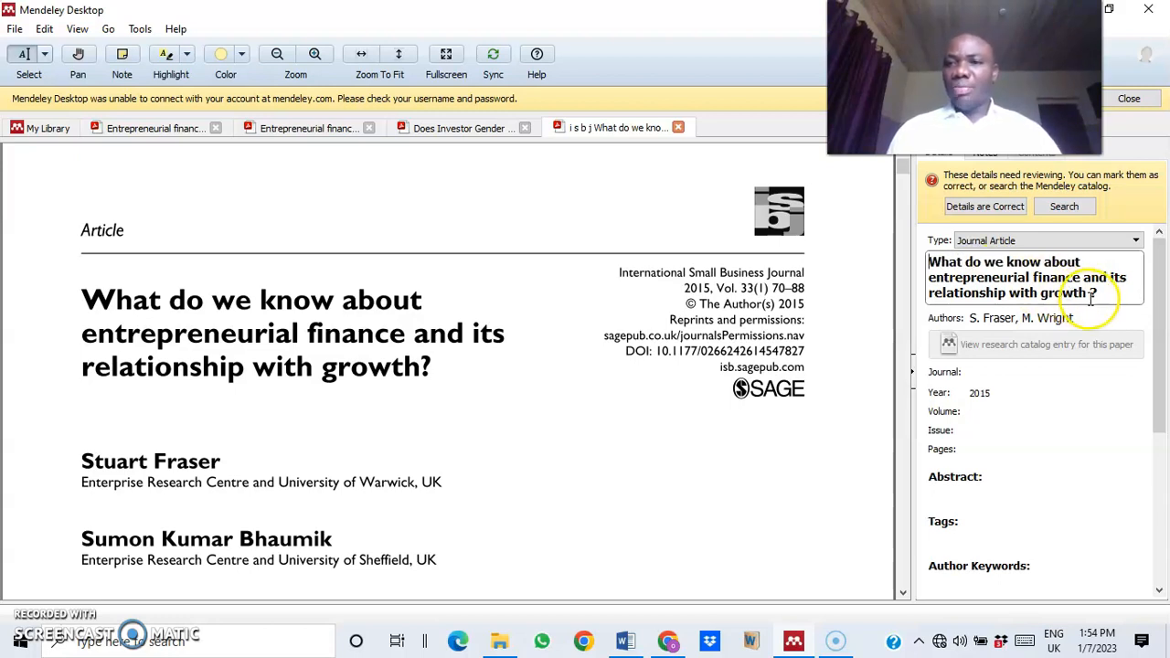
key("BackSpace")
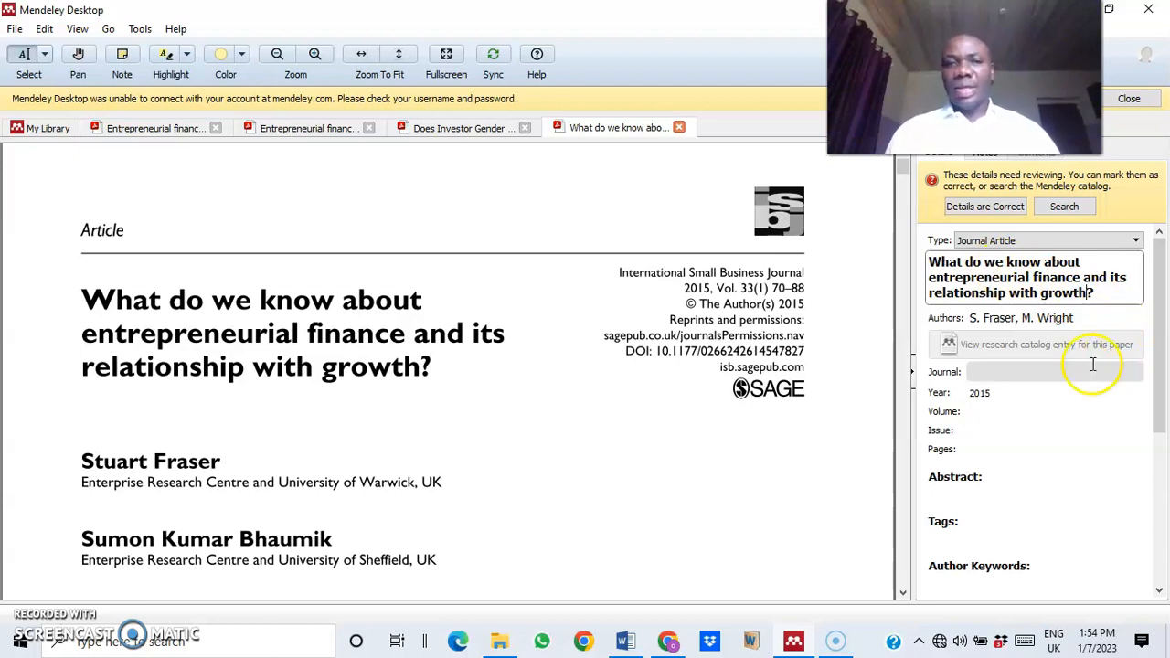
Step: Copy the missing second author's name from the article and add it between the two authors in the document details
left_click(1016, 318)
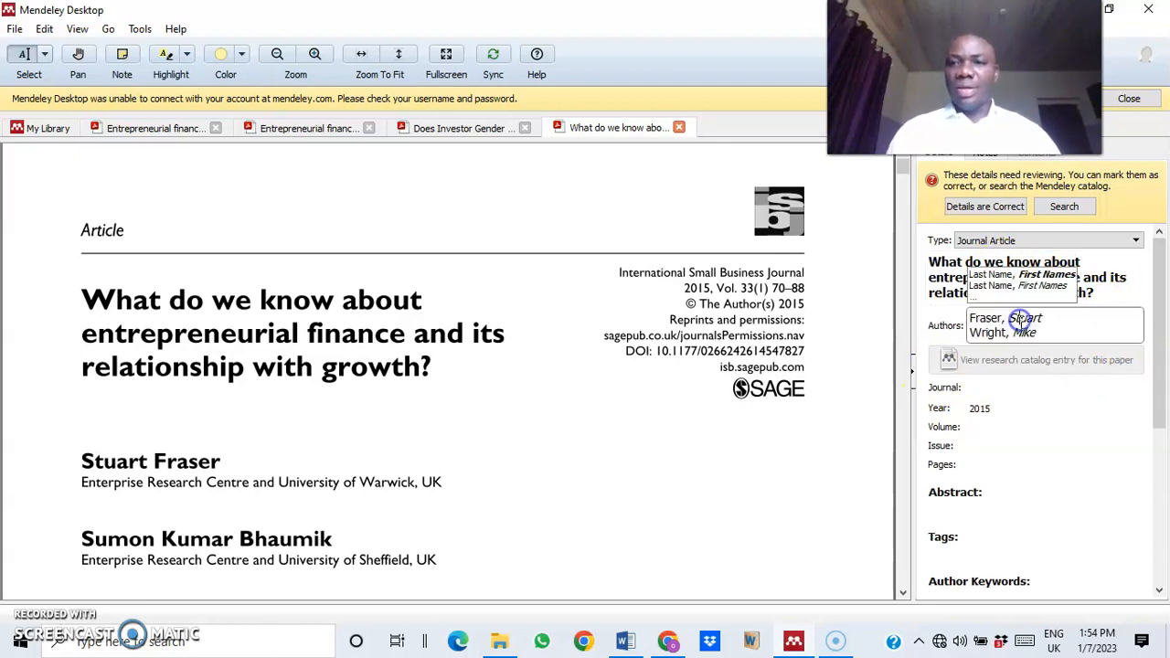
scroll(734, 404, "down", 3)
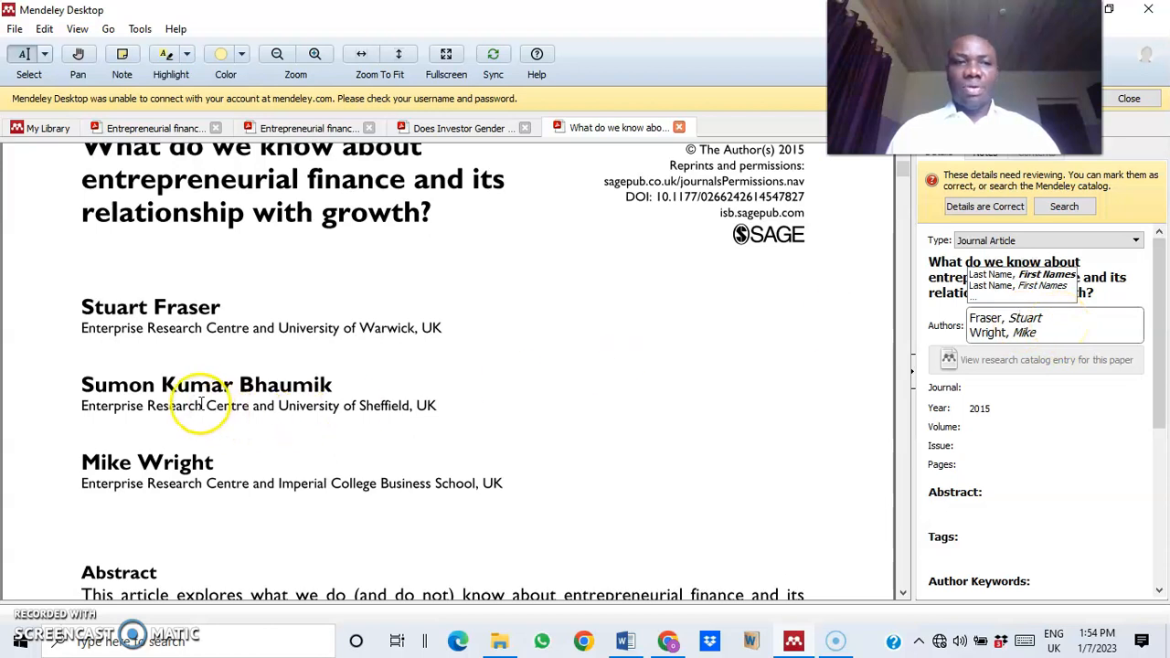
left_click(87, 385)
left_click_drag(86, 384, 329, 382)
key("ctrl+c")
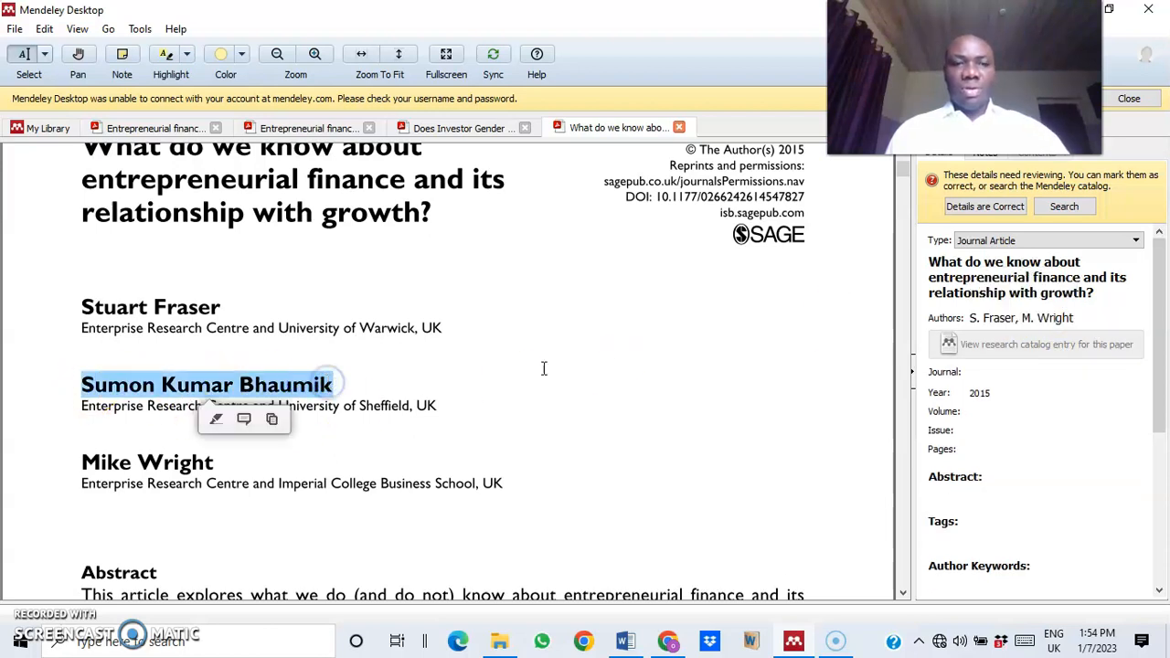
left_click(1074, 318)
key("Return")
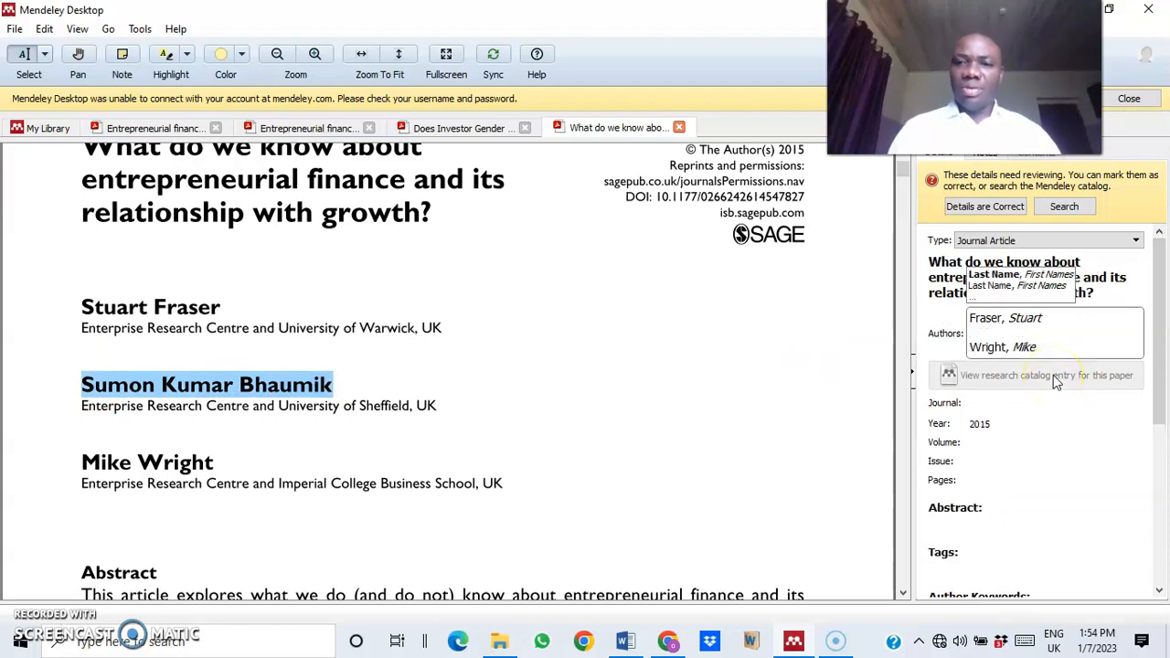
key("ctrl+v")
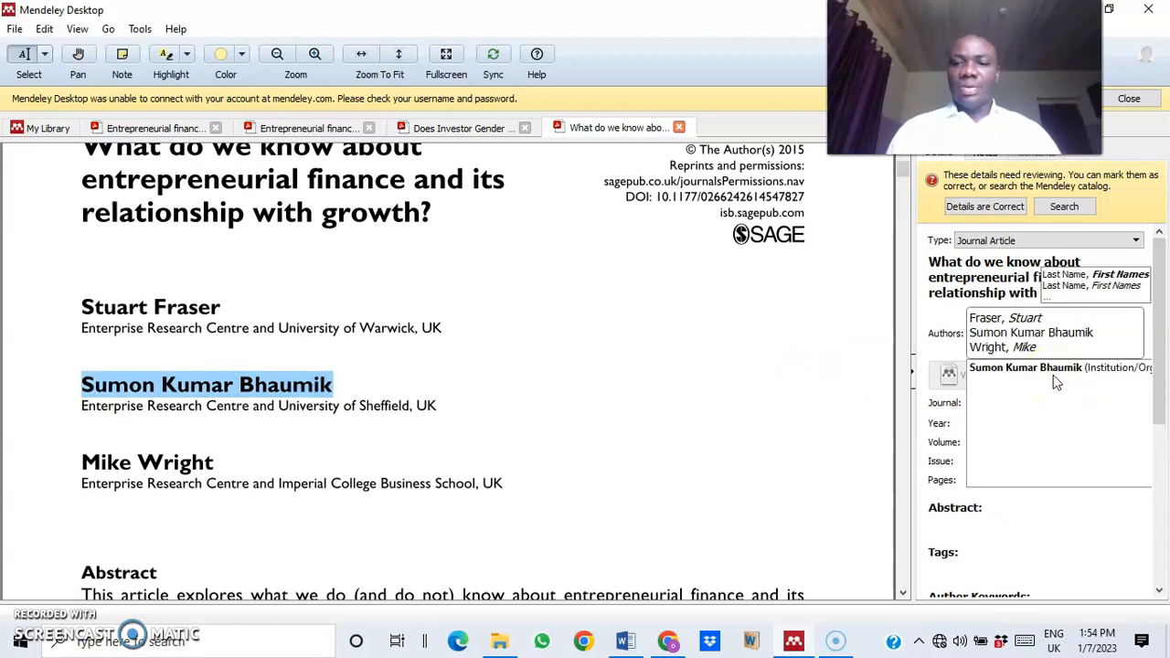
key("Return")
key("BackSpace")
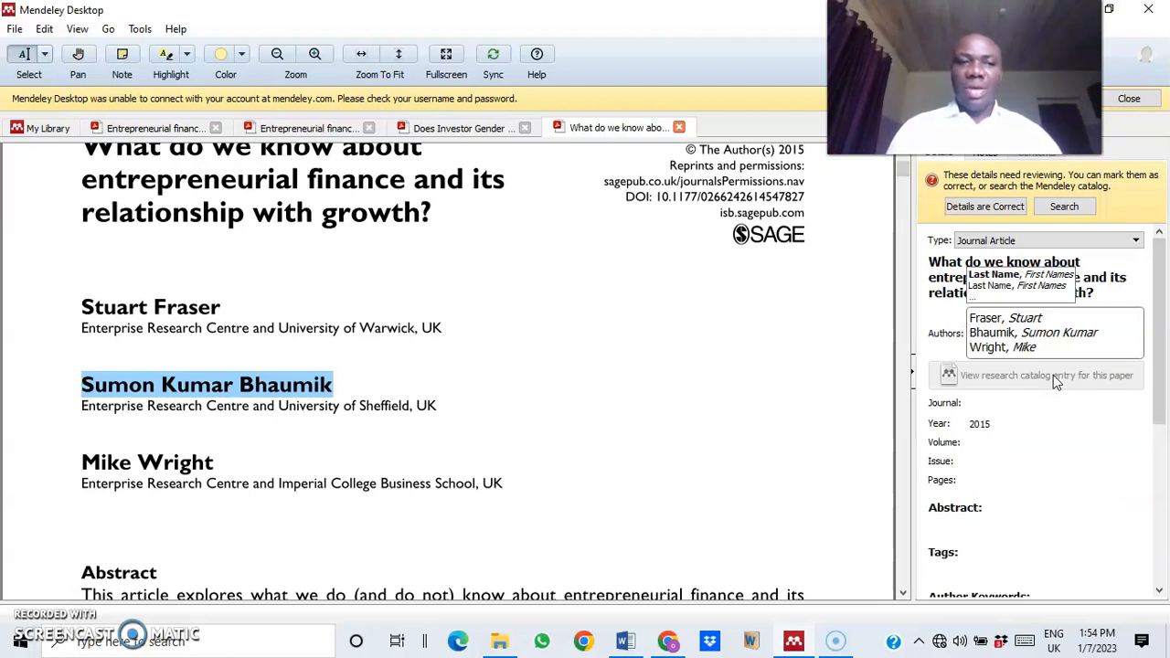
left_click(999, 382)
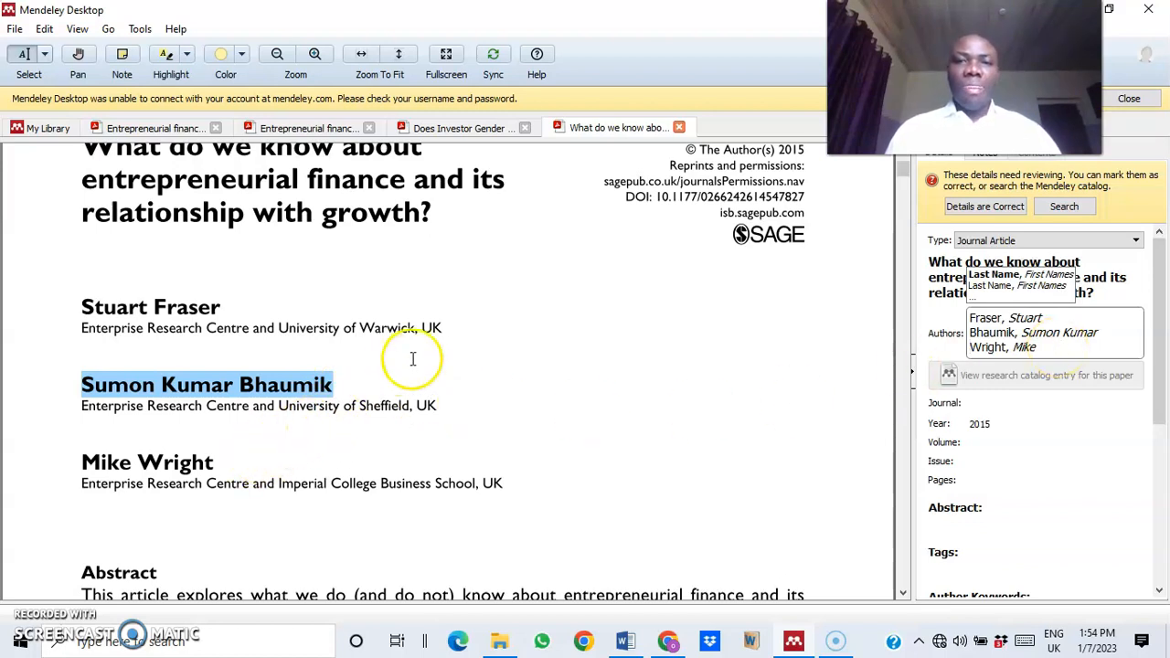
Step: Copy the journal name "International Small Business Journal" from the article and paste it as the Journal in the details
scroll(412, 357, "up", 2)
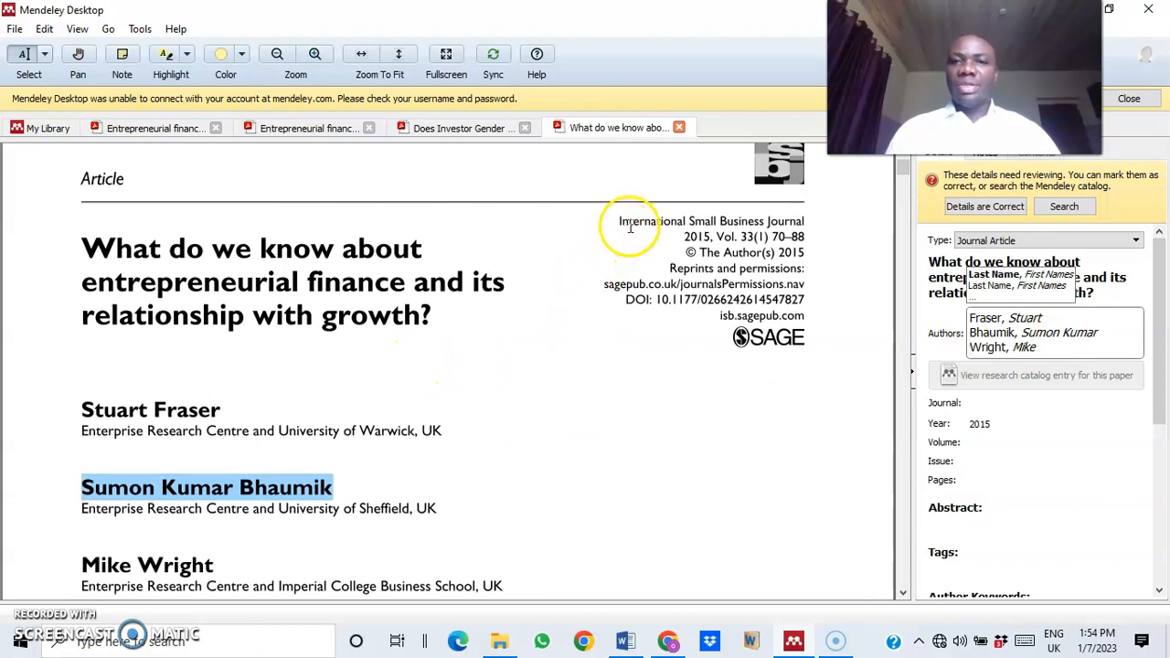
left_click_drag(614, 221, 803, 227)
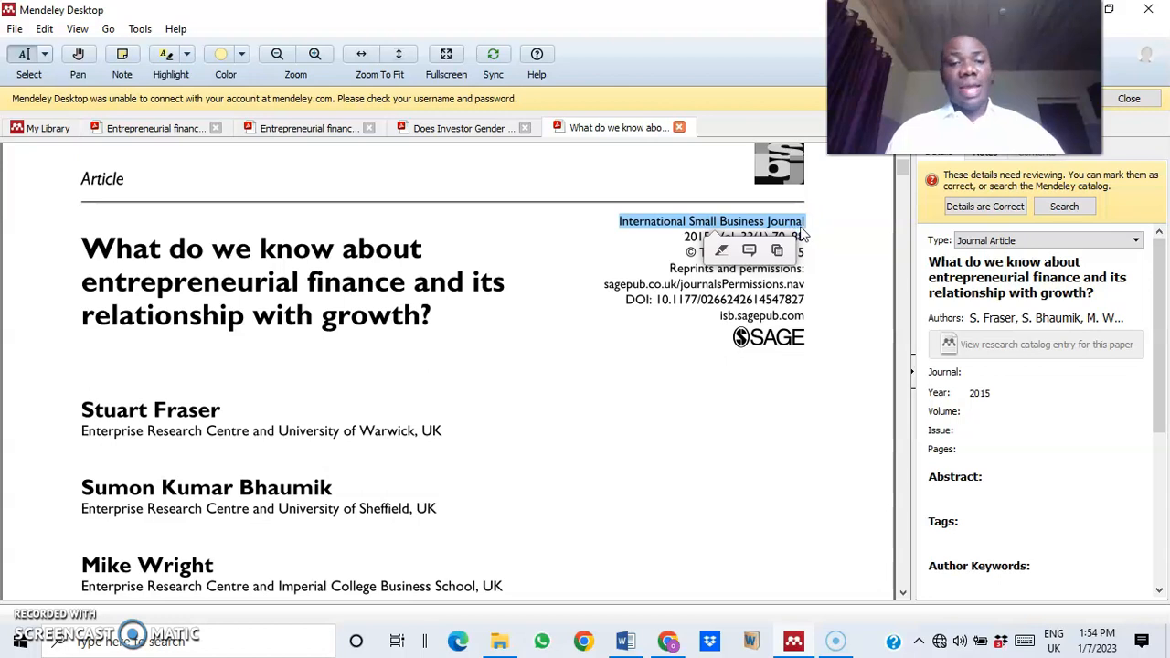
left_click(777, 249)
left_click(978, 370)
key("ctrl+v")
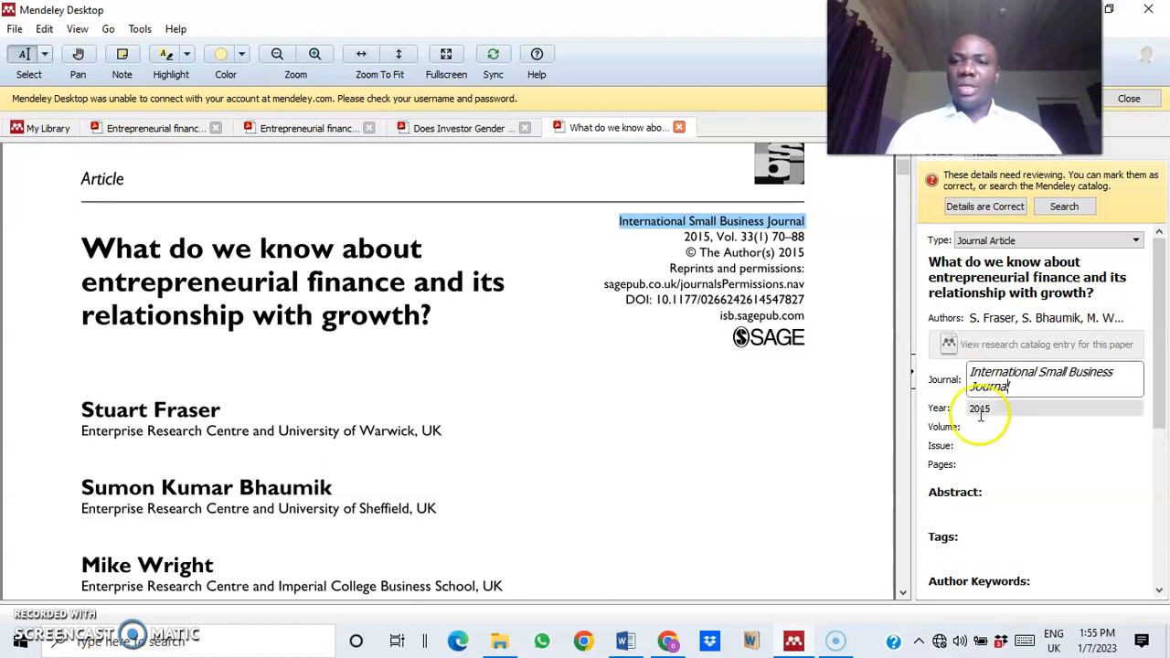
Step: Set the article's volume to 33, the issue to 1 and the pages to 70-88
left_click(996, 410)
left_click(994, 428)
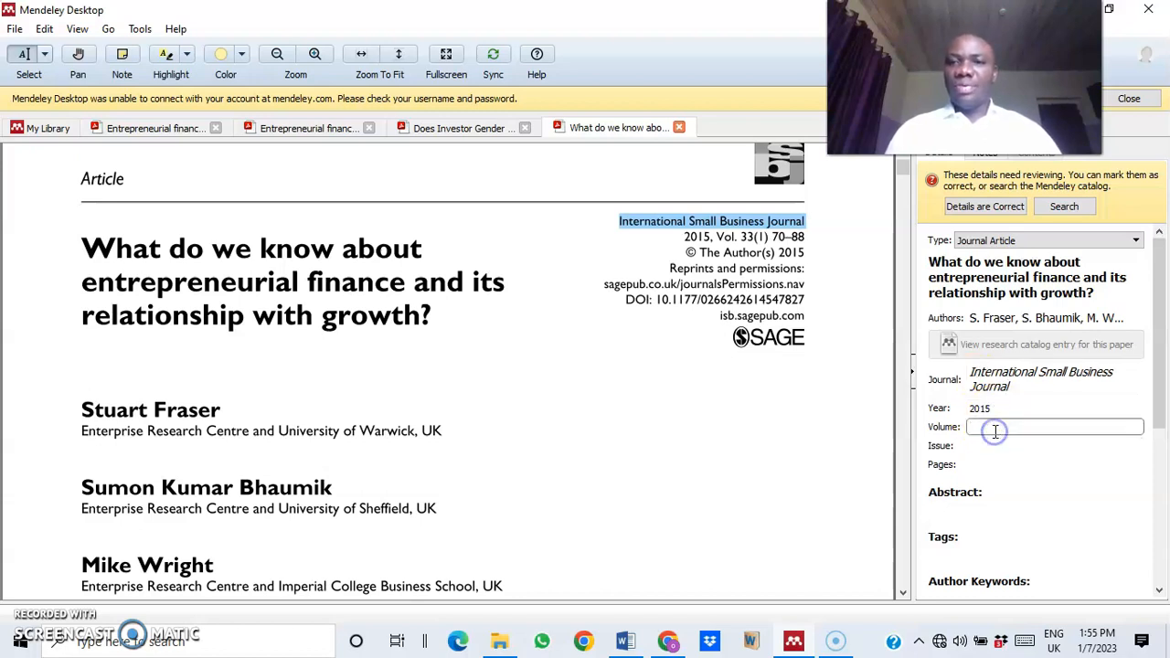
type("33")
key("Tab")
type("1")
key("Tab")
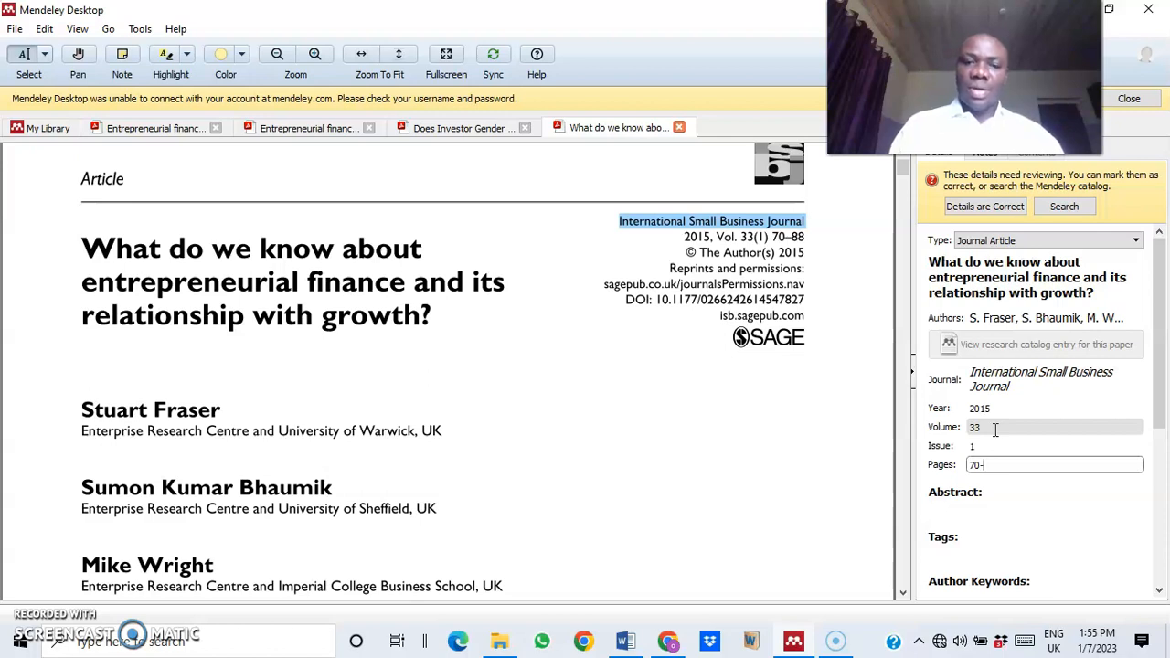
left_click(820, 473)
Step: Copy the full abstract text from the article and paste it as the Abstract in the document details
scroll(819, 474, "down", 3)
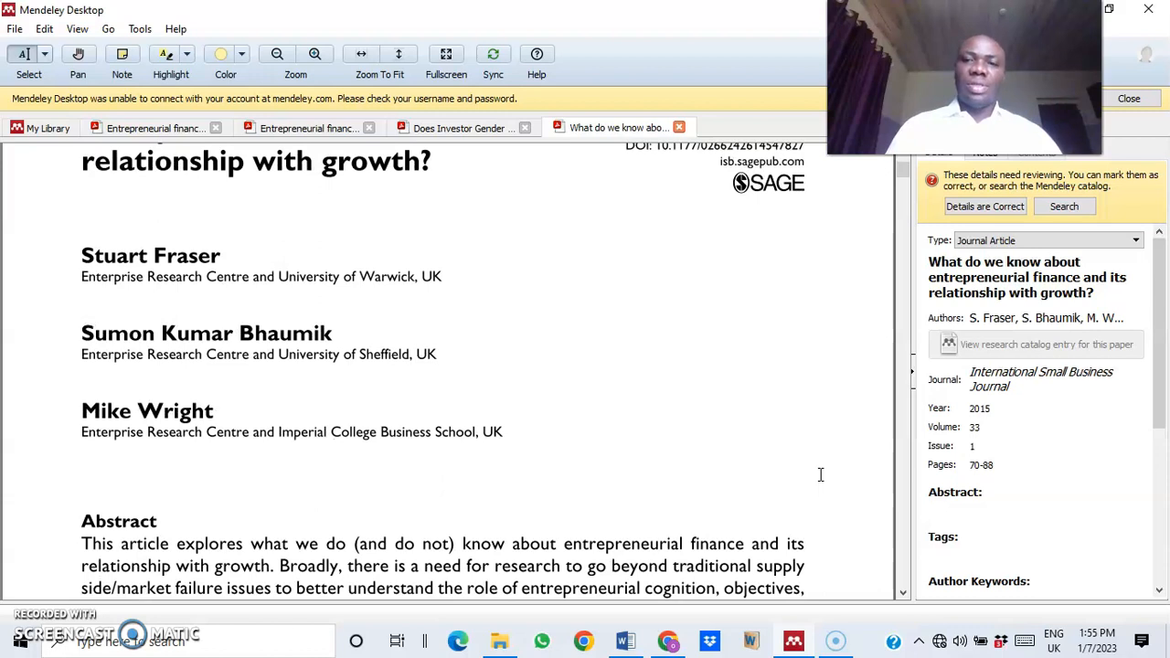
scroll(820, 474, "down", 3)
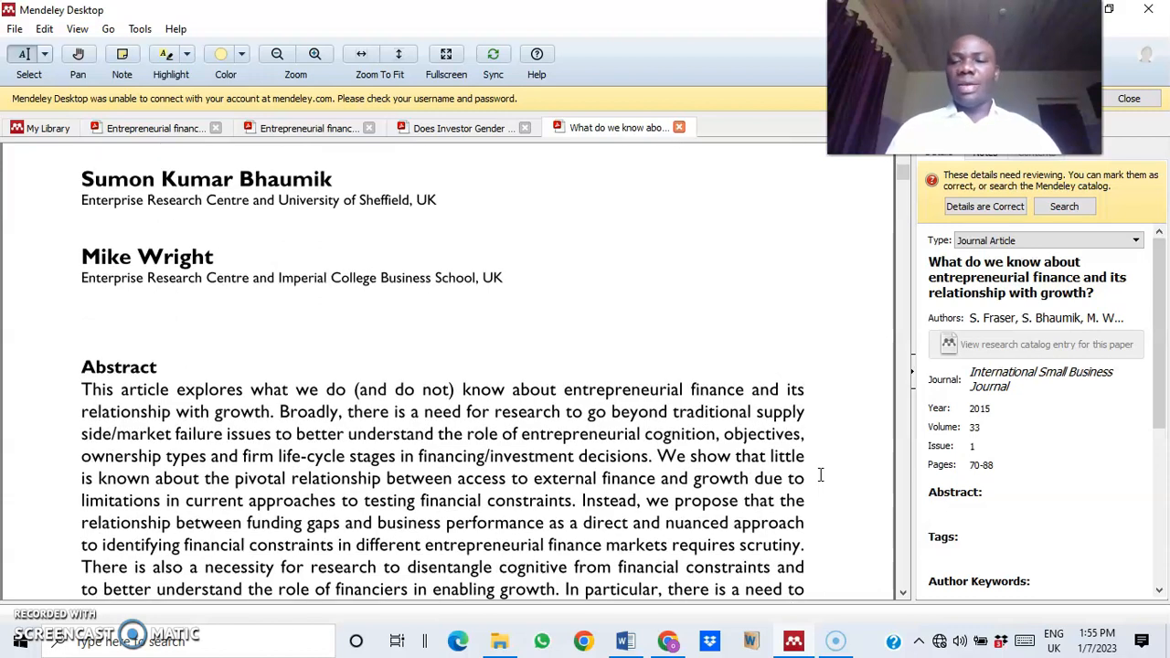
scroll(819, 474, "down", 4)
mouse_move(81, 183)
left_mouse_down()
mouse_move(139, 461)
mouse_move(190, 448)
left_mouse_up()
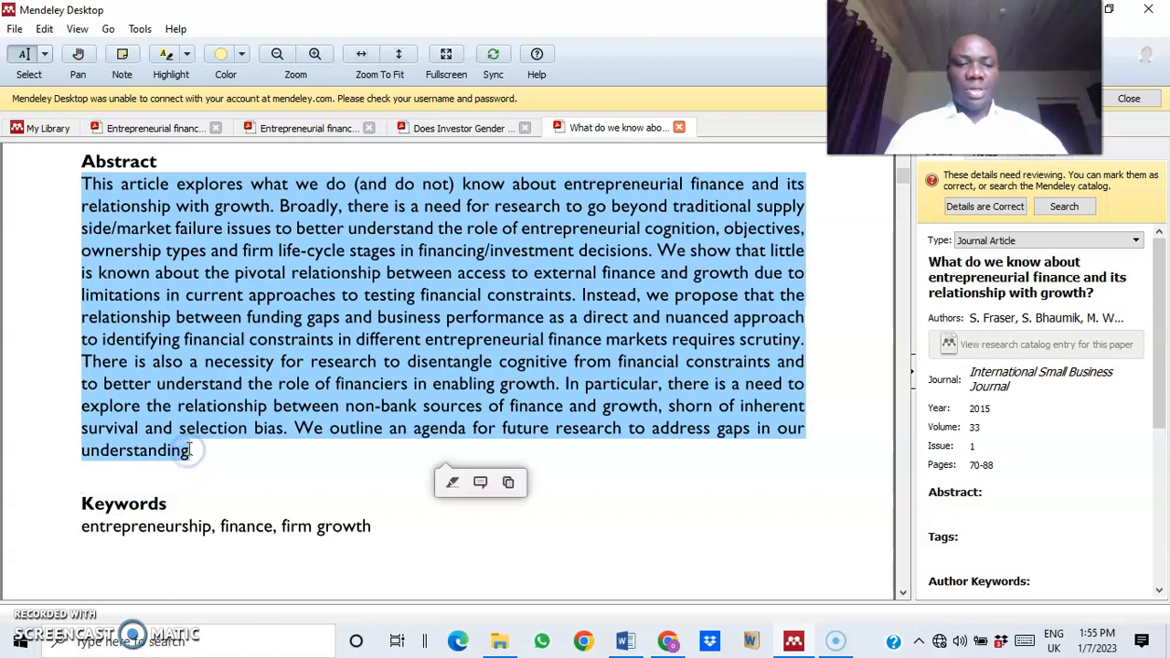
left_click(967, 507)
key("ctrl+v")
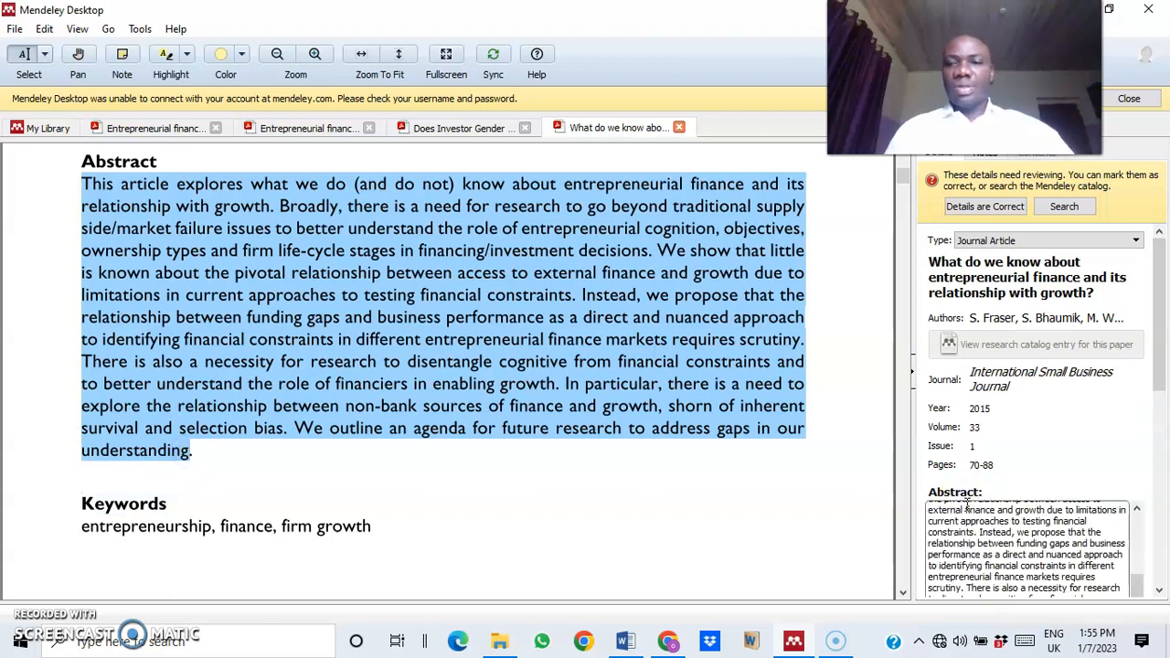
Step: Confirm the pasted abstract and return to the document list of the library
left_click(821, 485)
scroll(821, 485, "up", 3)
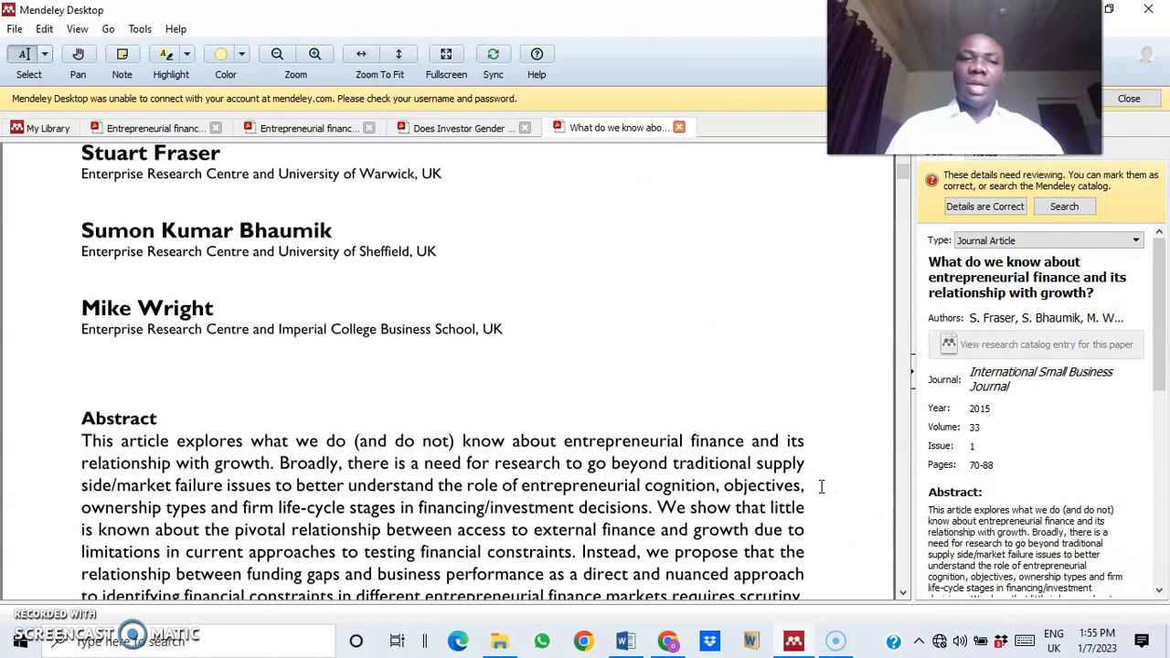
scroll(820, 486, "up", 4)
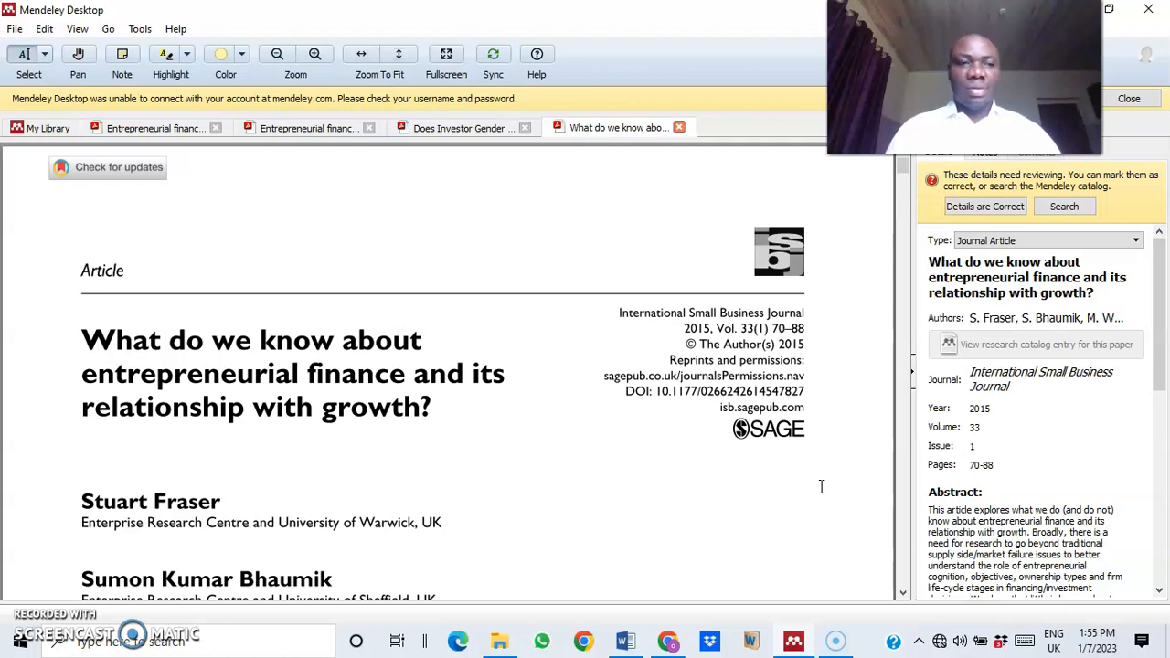
left_click(46, 127)
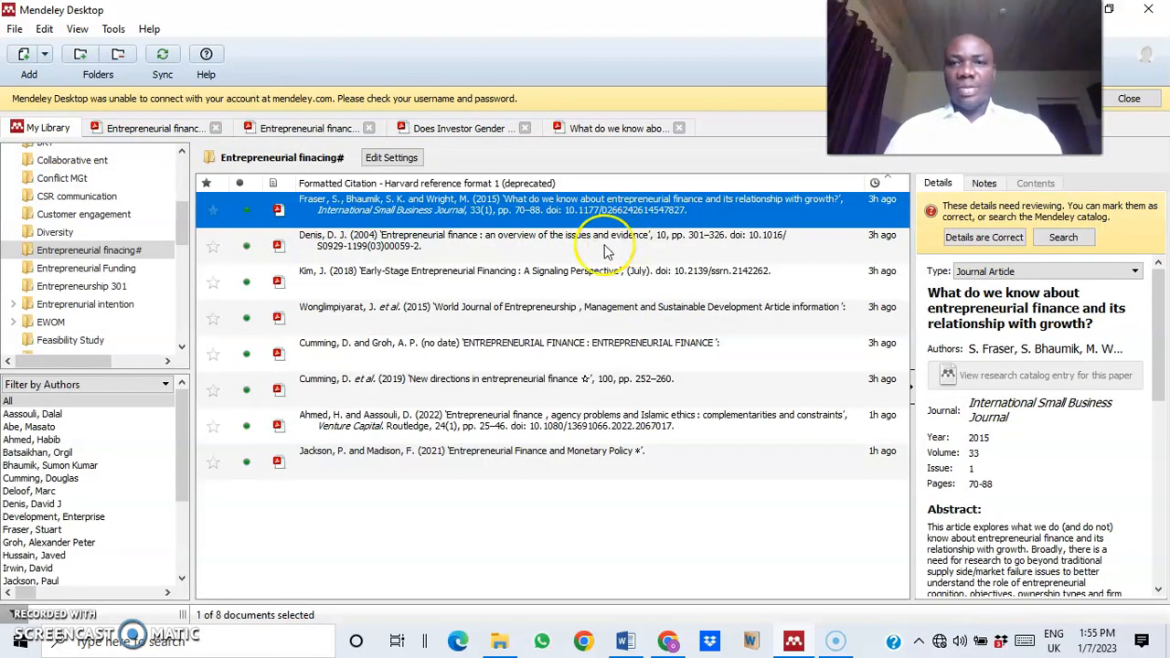
Step: Open the 2004 article on the overview of issues and evidence and correct its title to "Entrepreneurial finance: an overview of the issues and evidence"
double_click(495, 257)
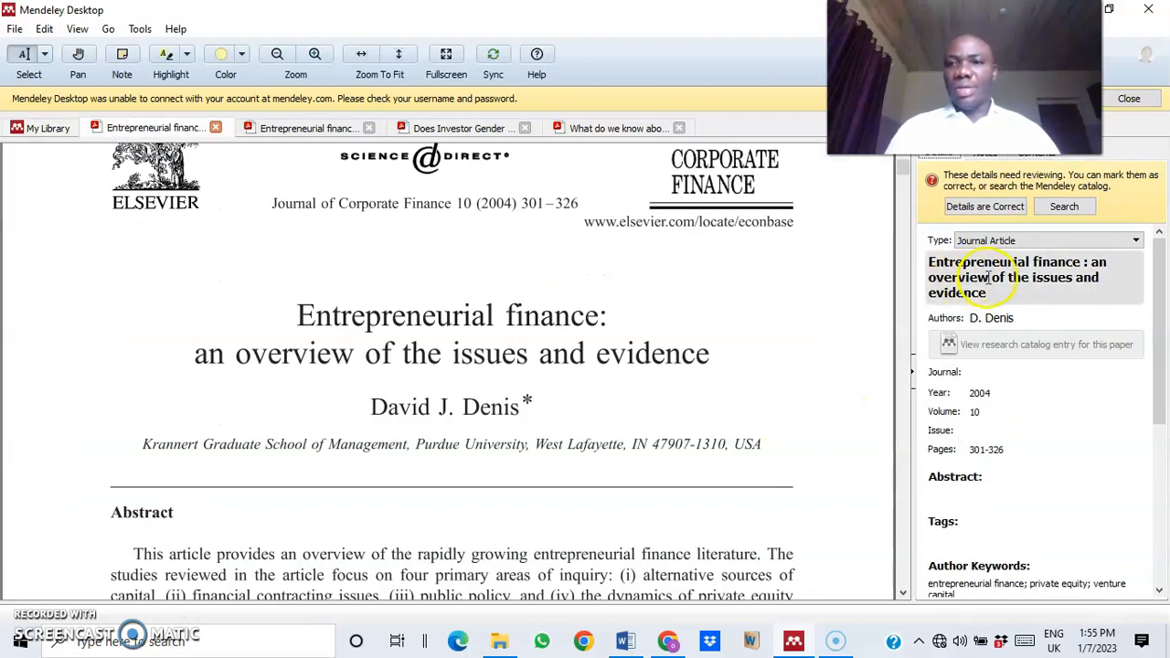
left_click(1085, 265)
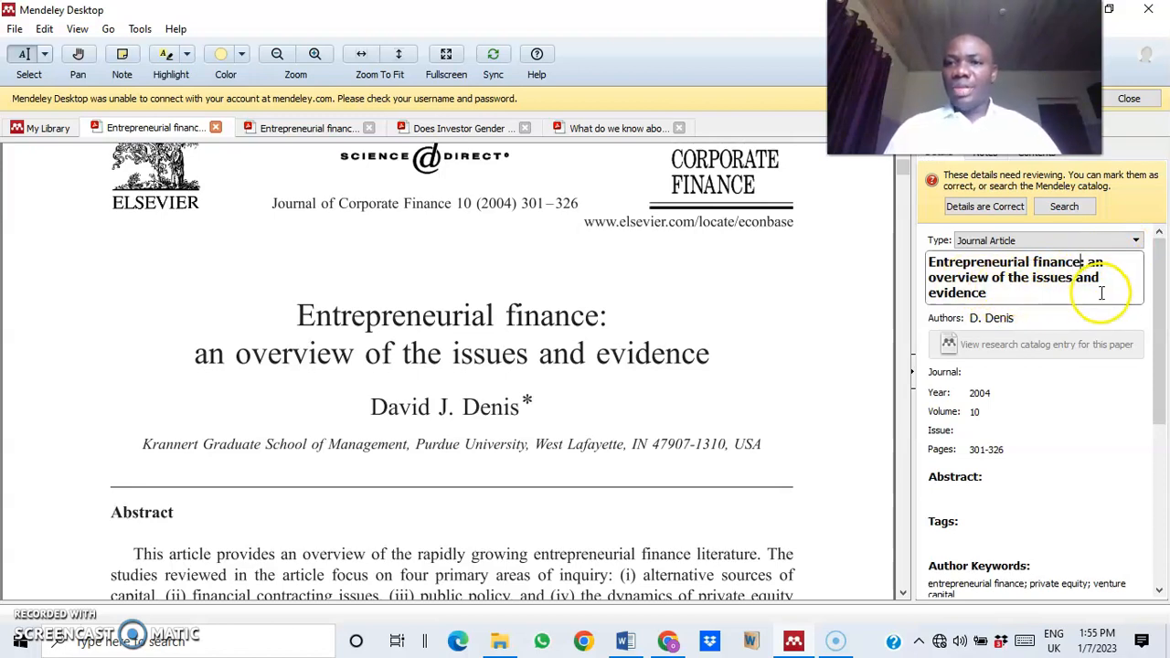
left_click(1054, 322)
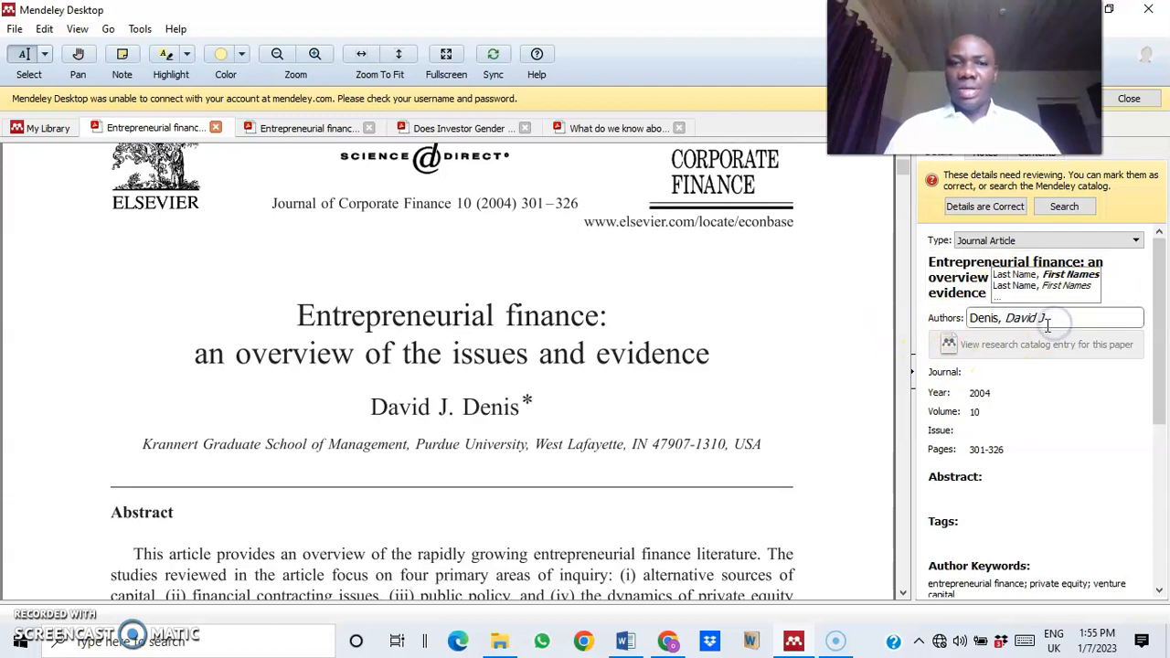
Step: Copy "Journal of Corporate Finance" from the article's header and paste it as the Journal in the document details
scroll(564, 461, "up", 1)
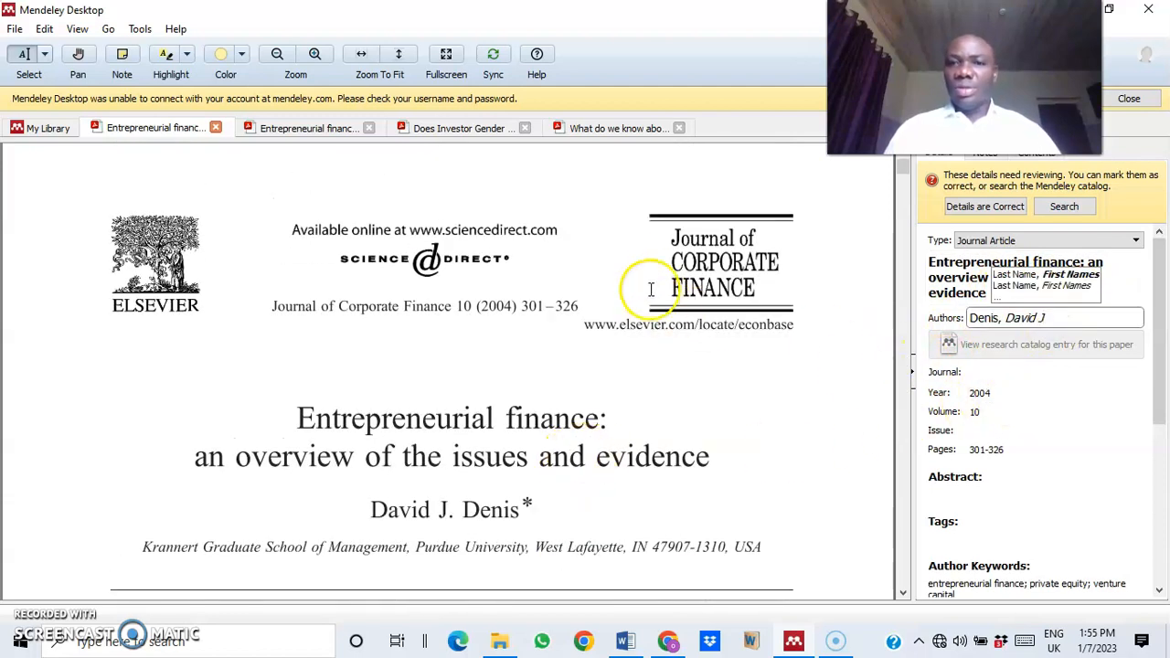
left_click(706, 274)
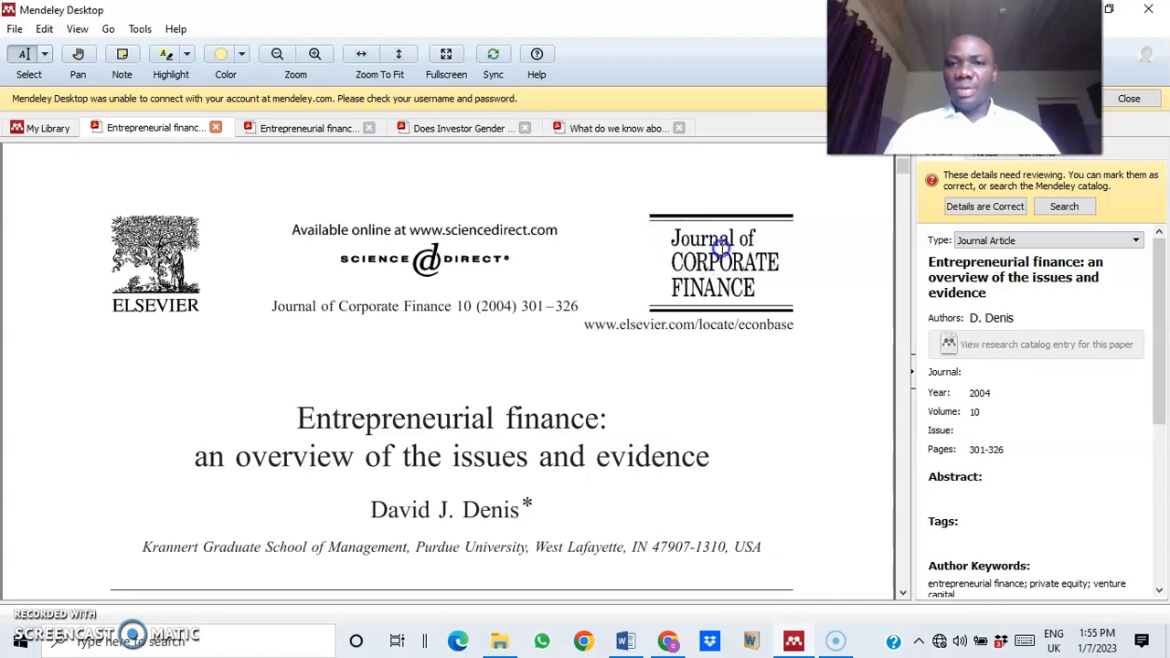
scroll(717, 245, "down", 7)
scroll(683, 276, "down", 2)
scroll(683, 276, "up", 10)
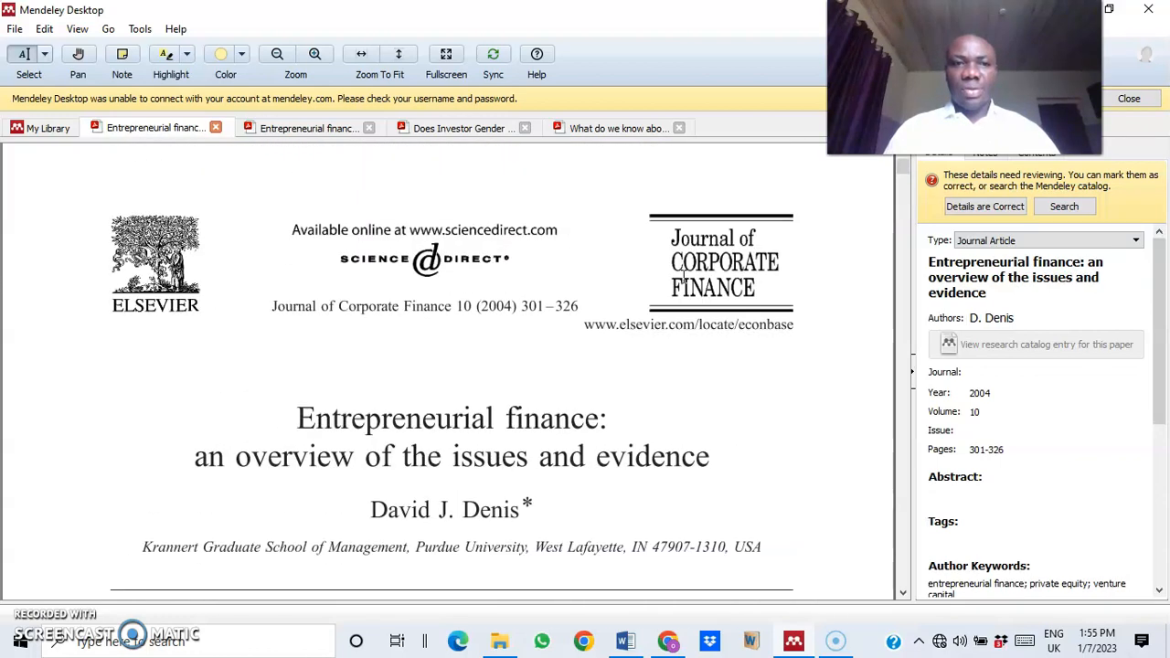
scroll(684, 276, "up", 1)
left_click_drag(272, 346, 457, 345)
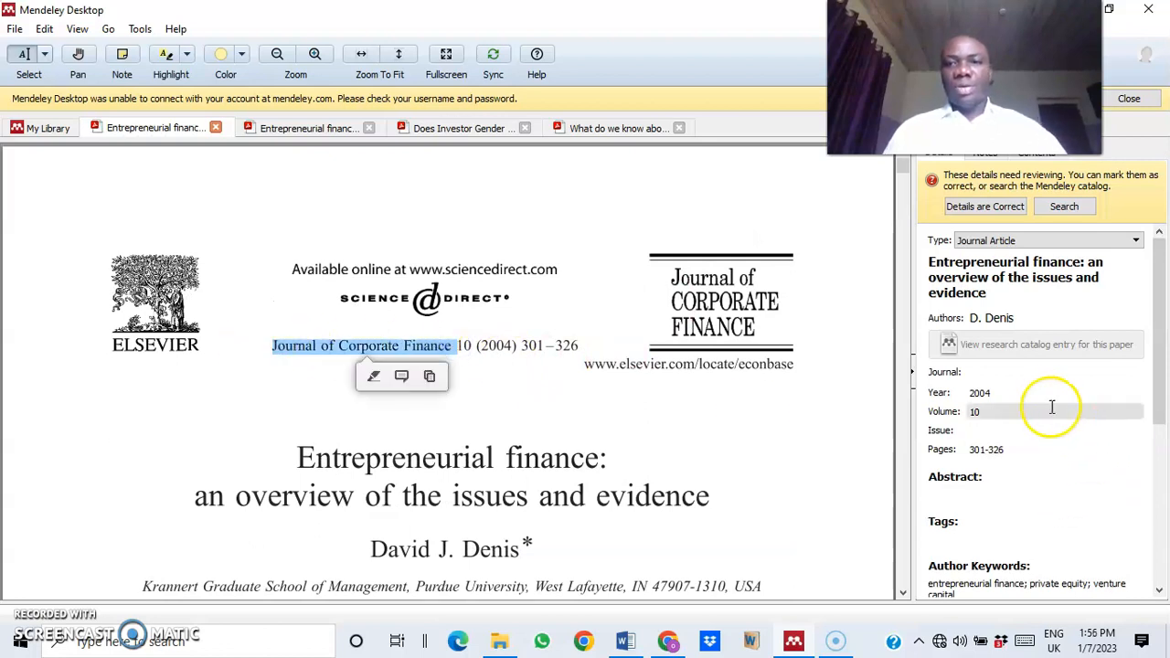
left_click(1027, 375)
key("ctrl+v")
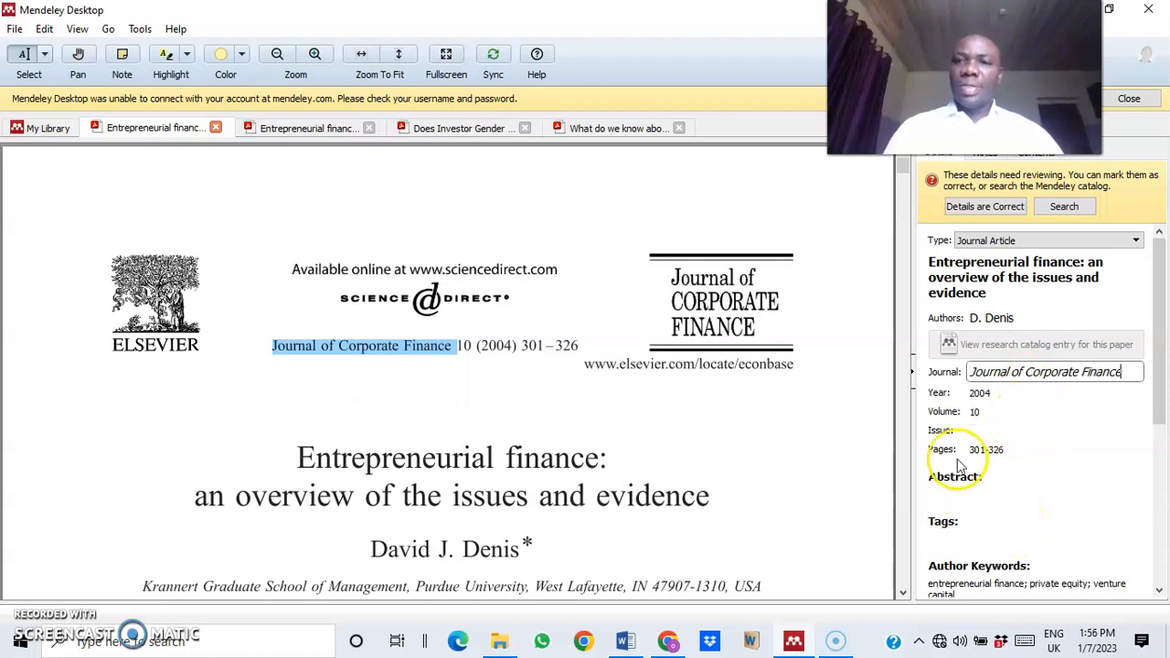
left_click(1117, 454)
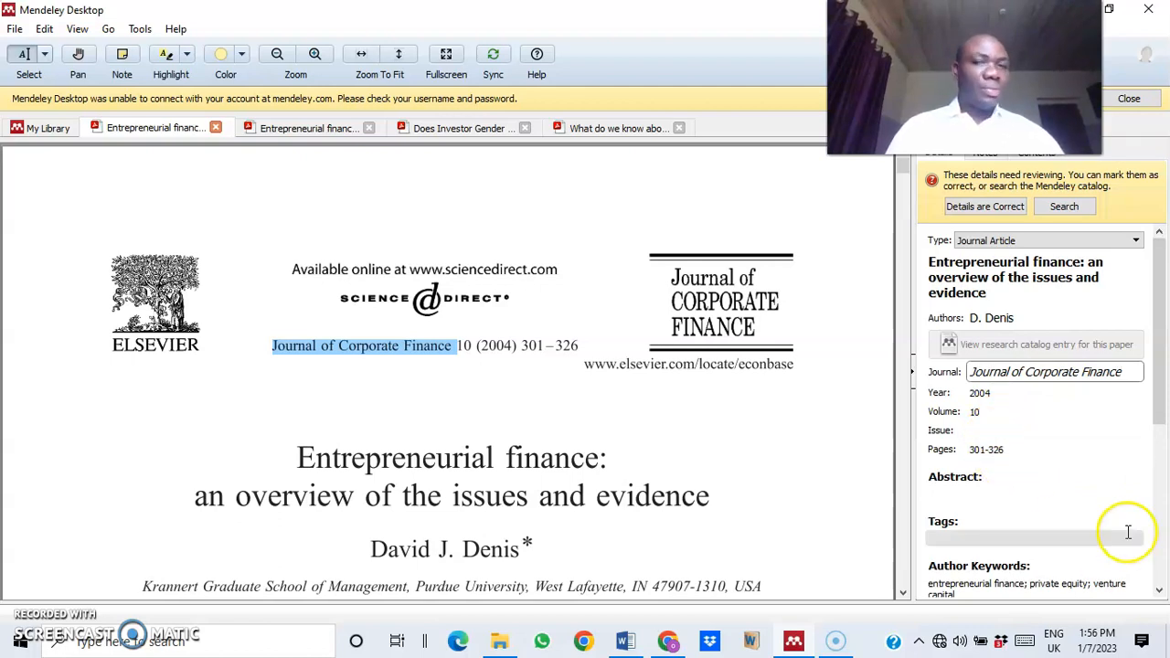
scroll(774, 448, "down", 2)
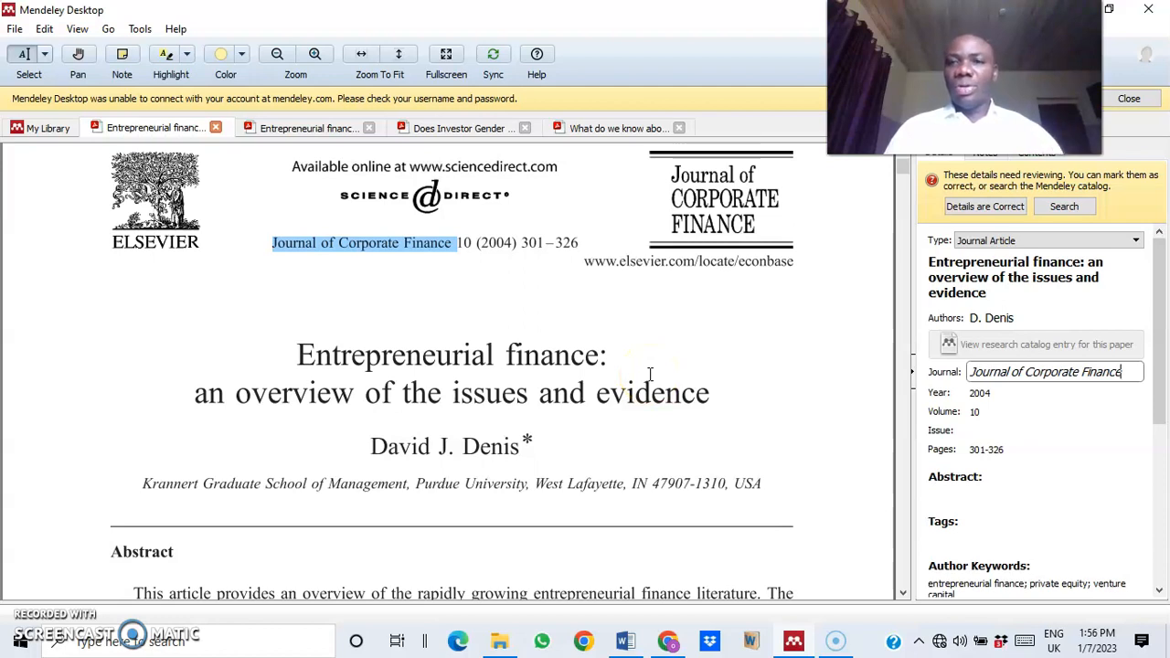
Step: Set the document type to Thesis and review the detail fields offered for that type
left_click(1042, 242)
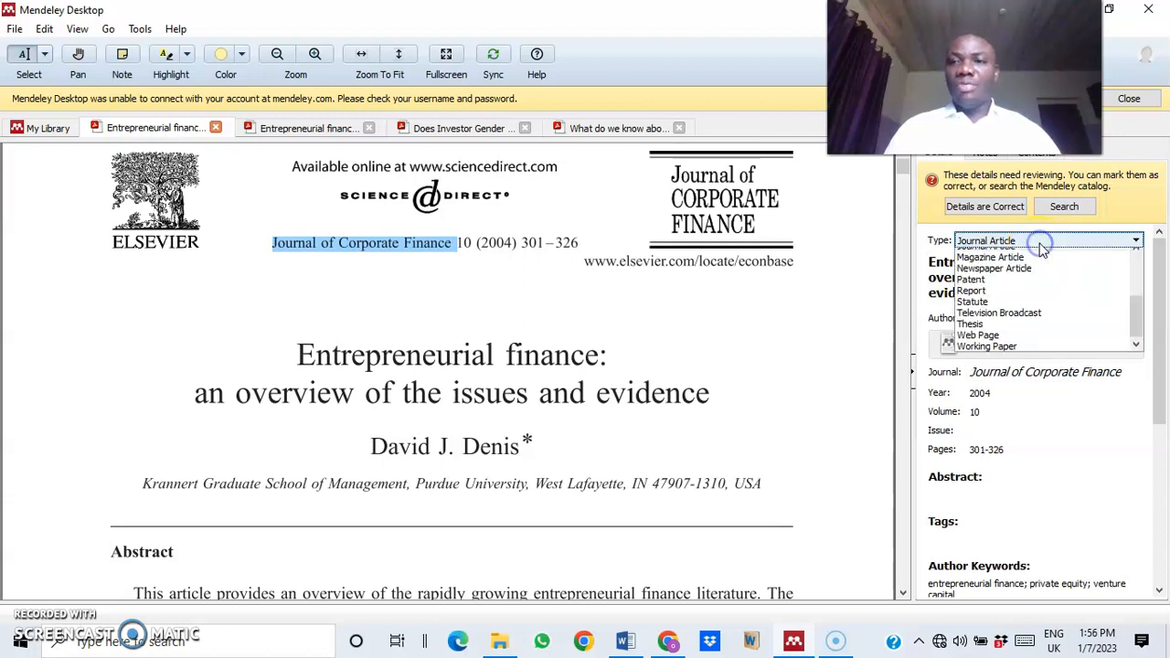
left_click(1000, 332)
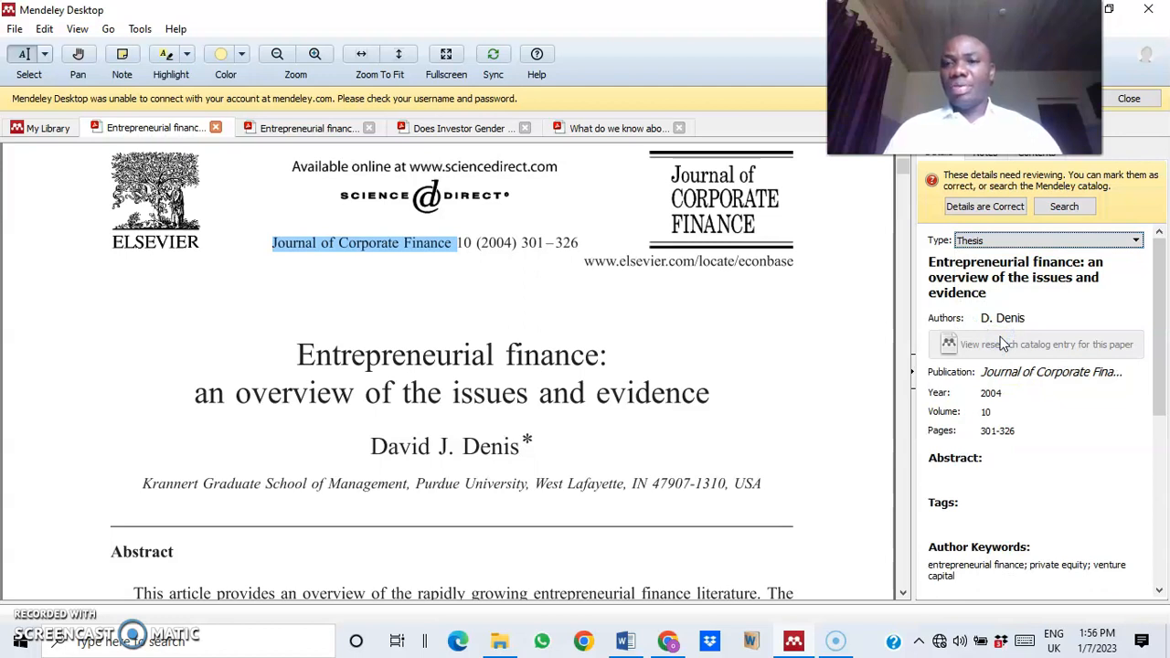
scroll(1050, 496, "down", 3)
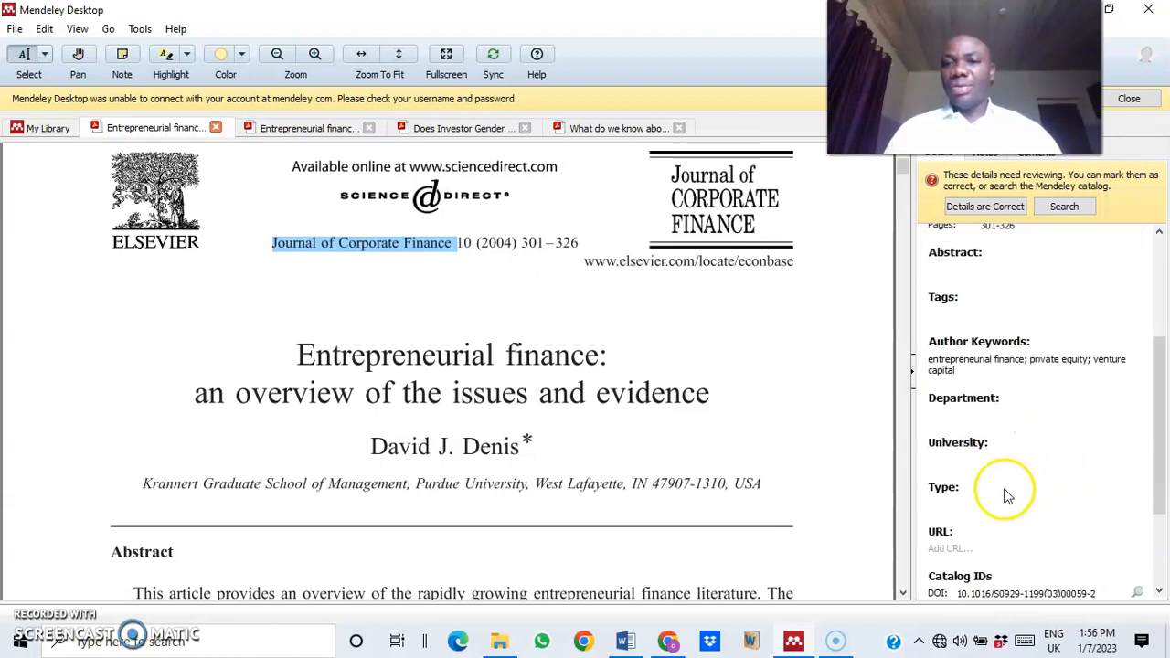
scroll(1000, 448, "up", 3)
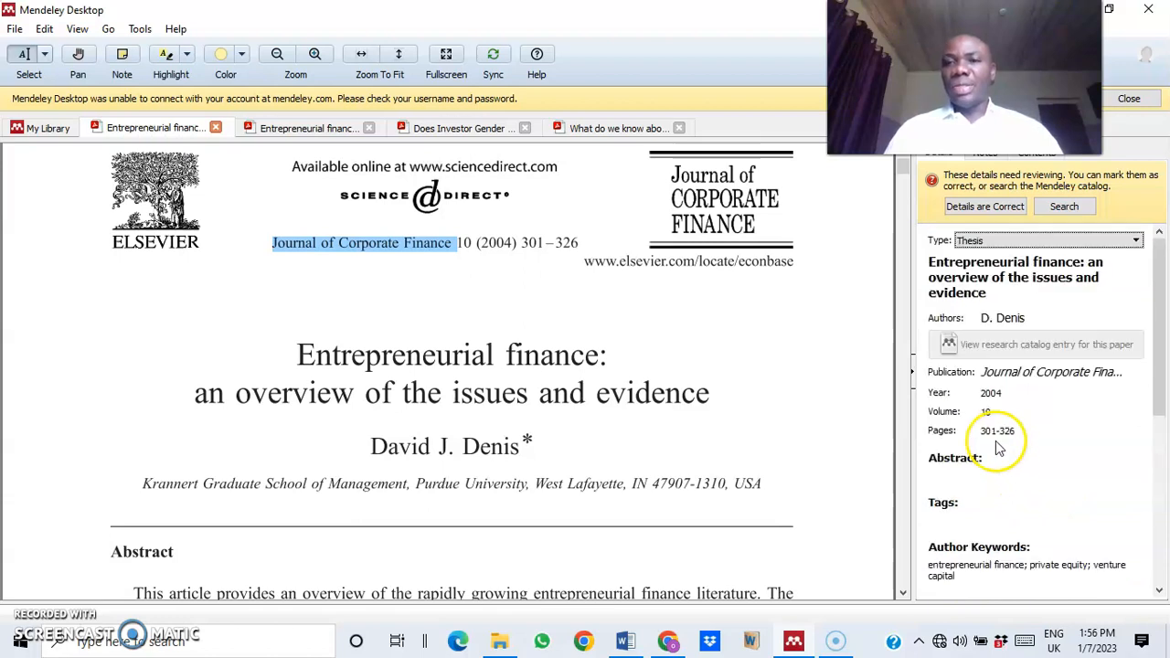
Step: Set the document type to Working Paper and return to the library's document list
left_click(1132, 240)
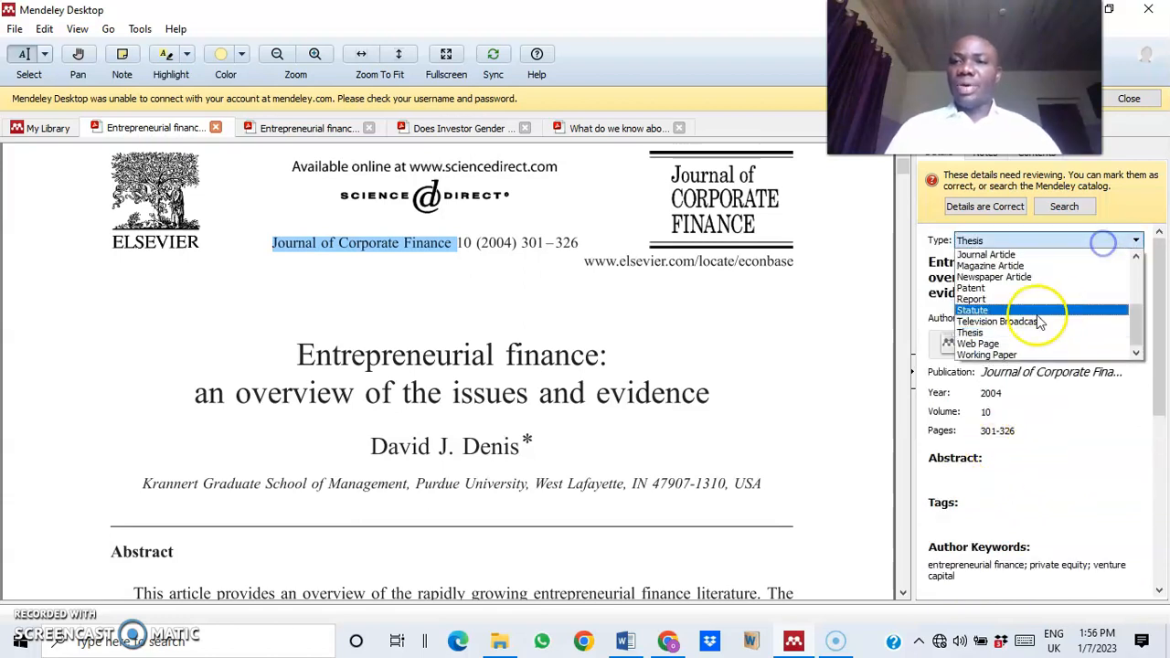
left_click(1003, 356)
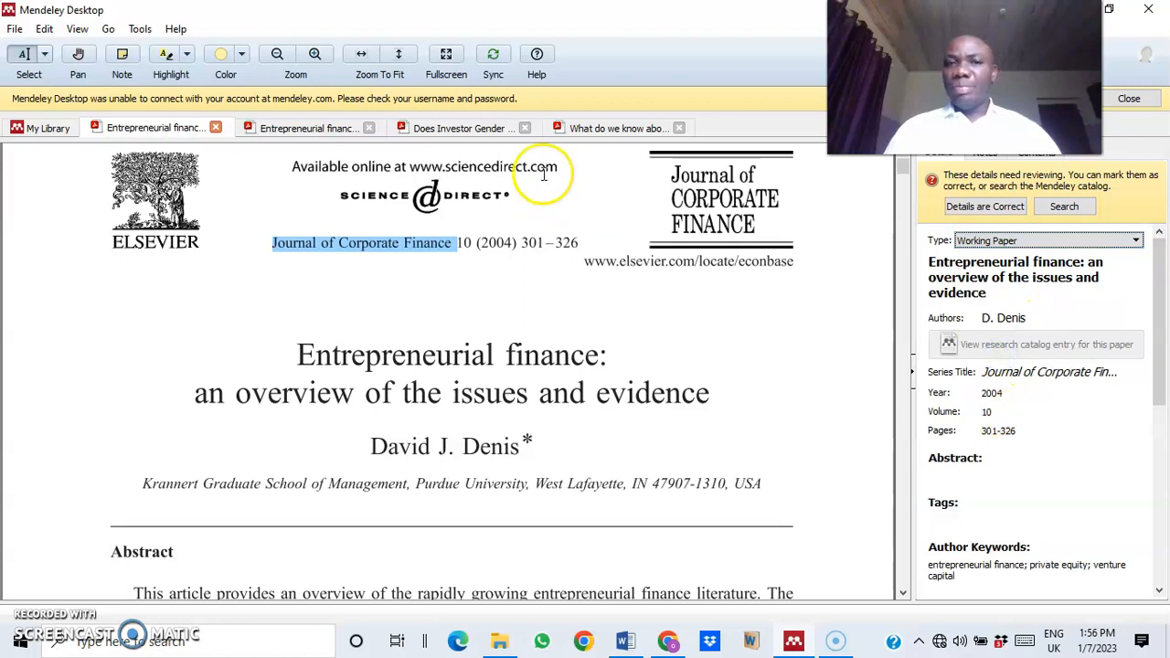
left_click(46, 128)
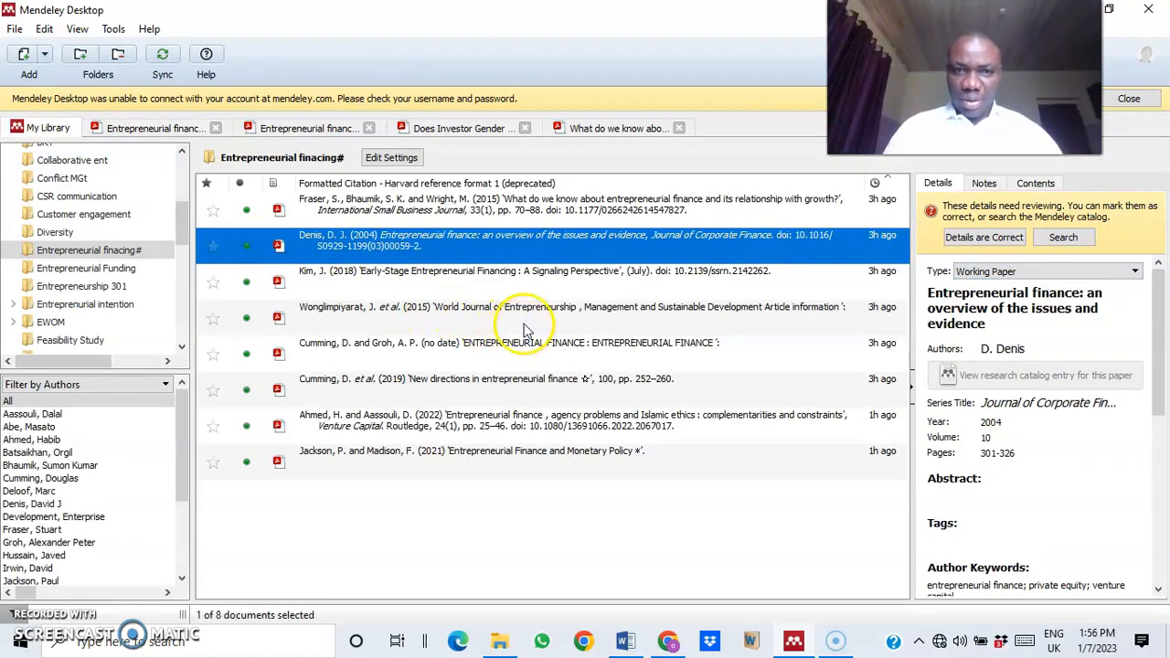
Step: Open "Entrepreneurial Finance and Monetary Policy" and look through its first page for publication details
left_click(534, 454)
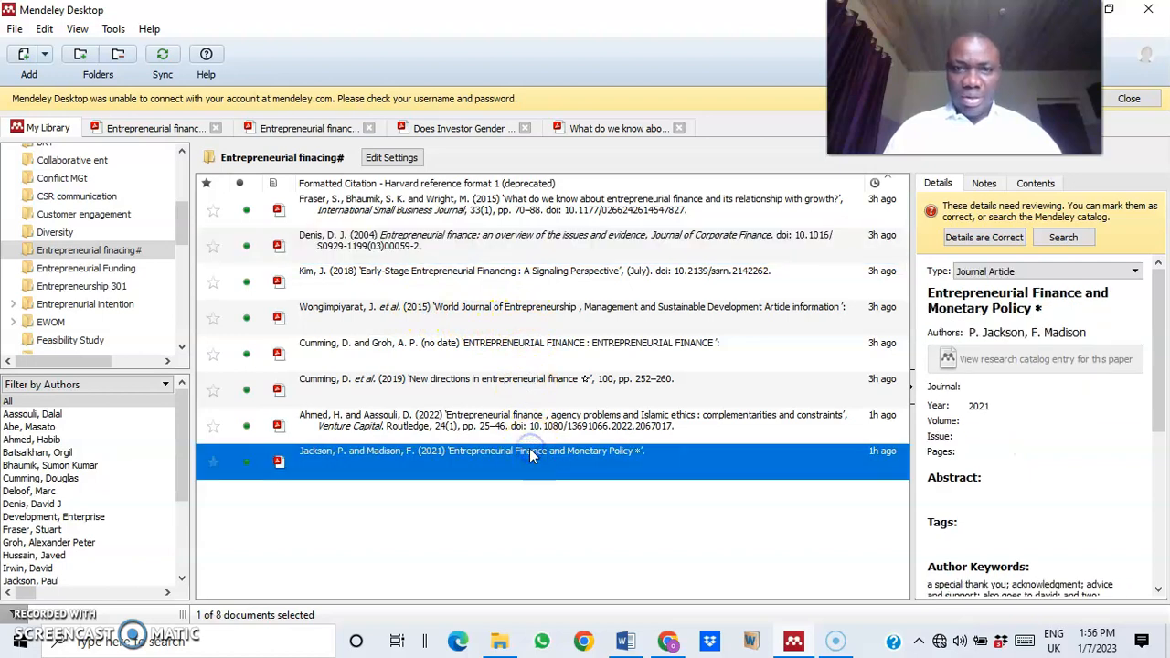
double_click(533, 454)
left_click(528, 419)
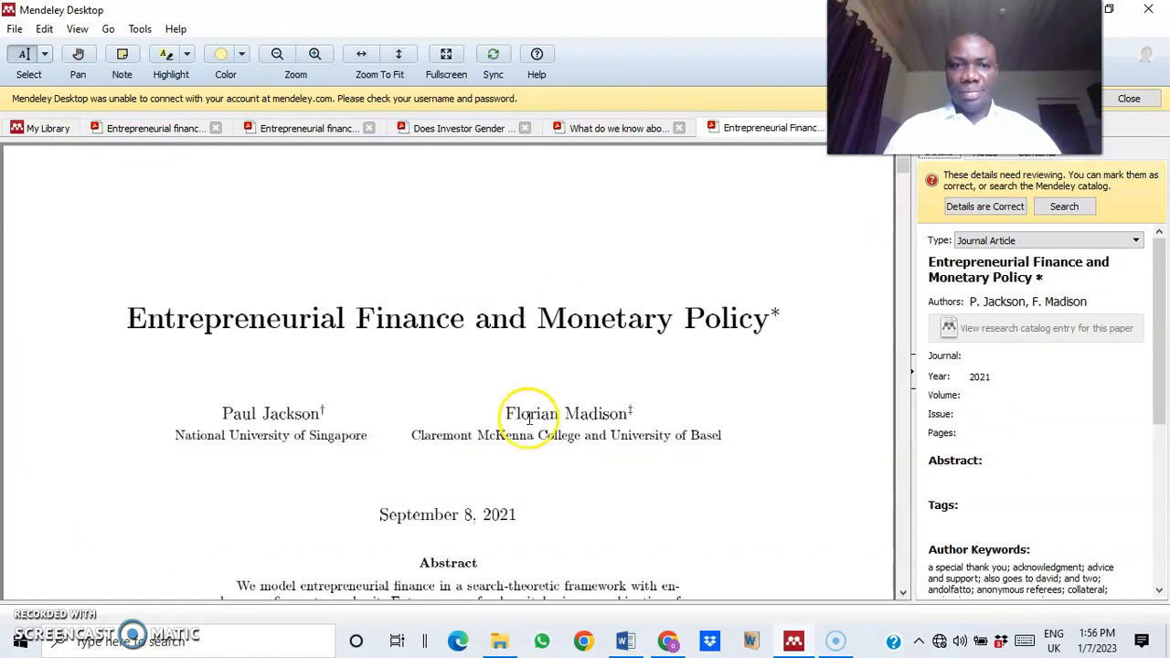
scroll(528, 418, "down", 3)
scroll(528, 418, "down", 3)
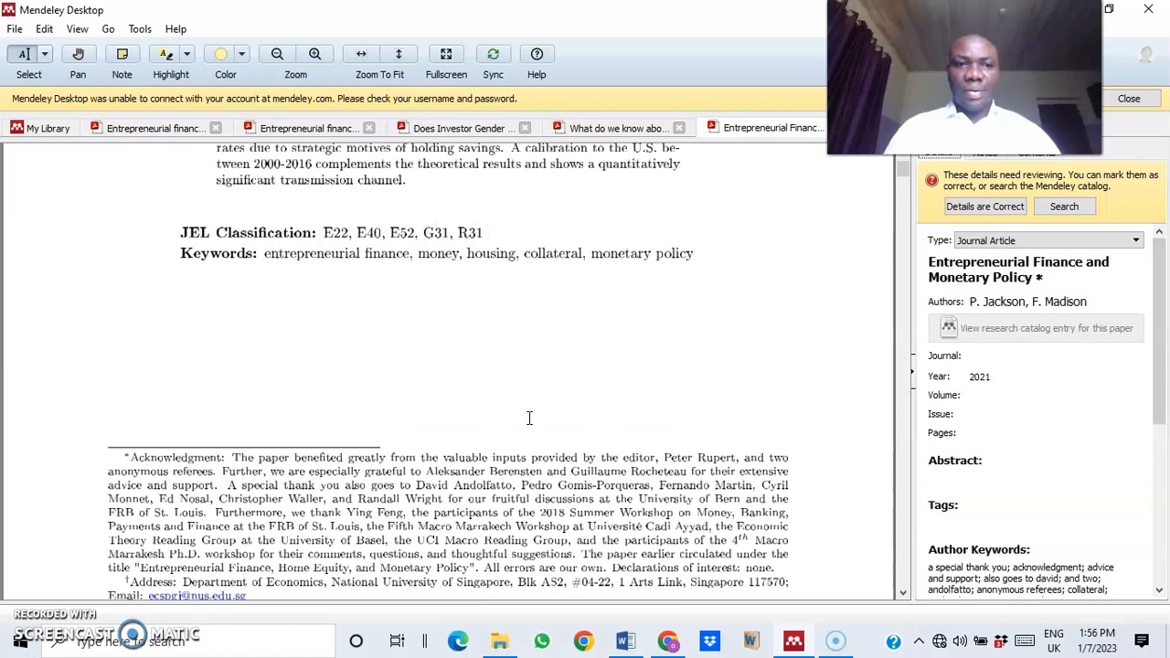
scroll(529, 418, "up", 6)
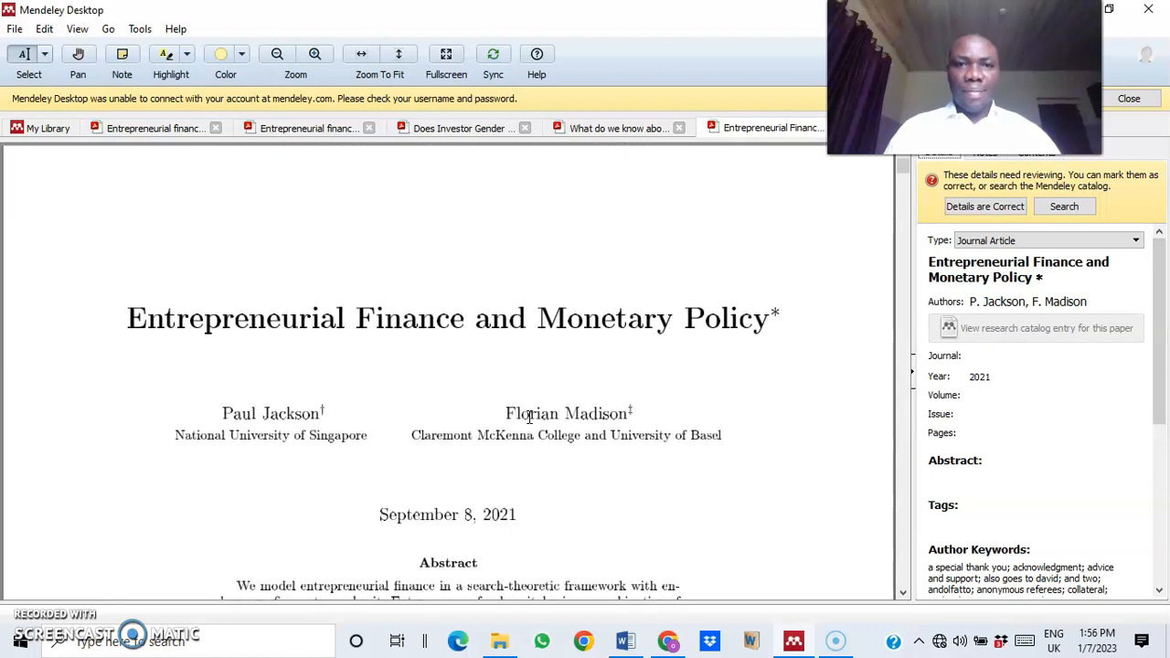
Step: Open the undated "ENTREPRENEURIAL FINANCE" document from the library and look over its title page
left_click(43, 127)
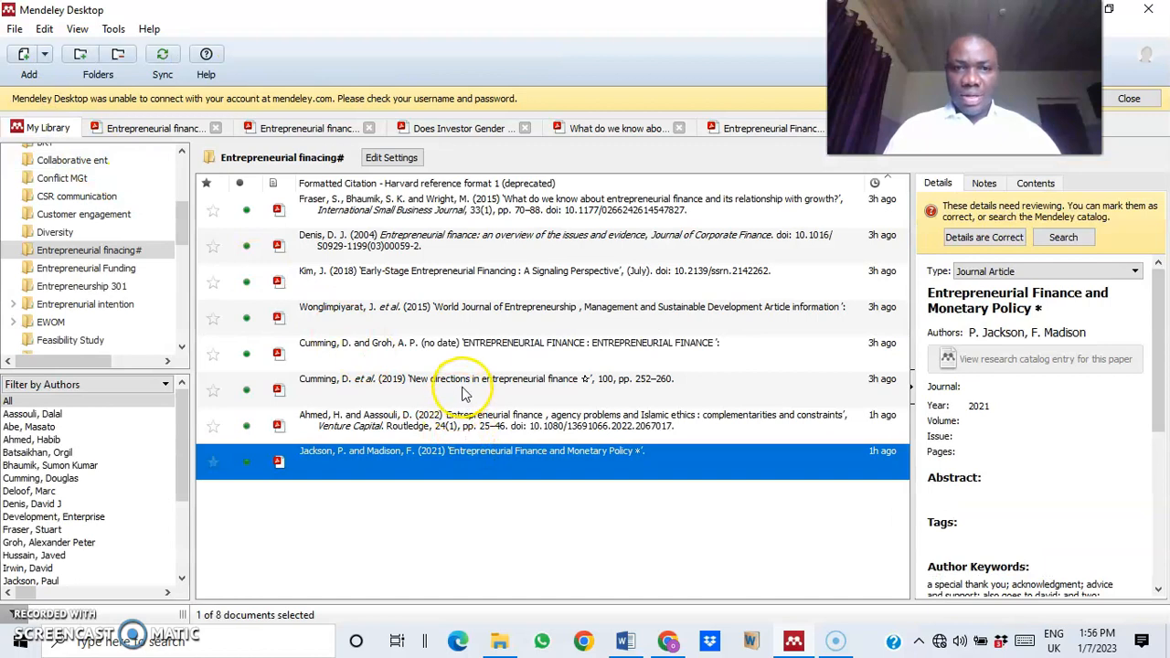
double_click(484, 351)
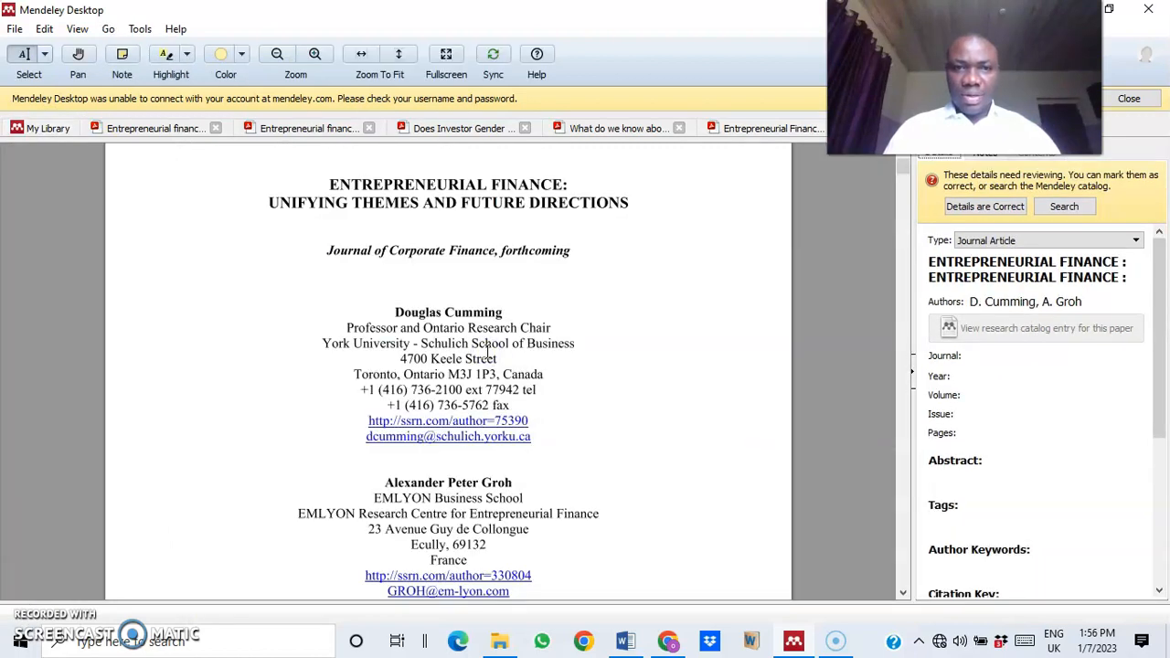
scroll(487, 351, "down", 2)
Step: Open "New directions in entrepreneurial finance" and copy "Journal of Banking and Finance" from its header into the Journal detail
left_click(48, 128)
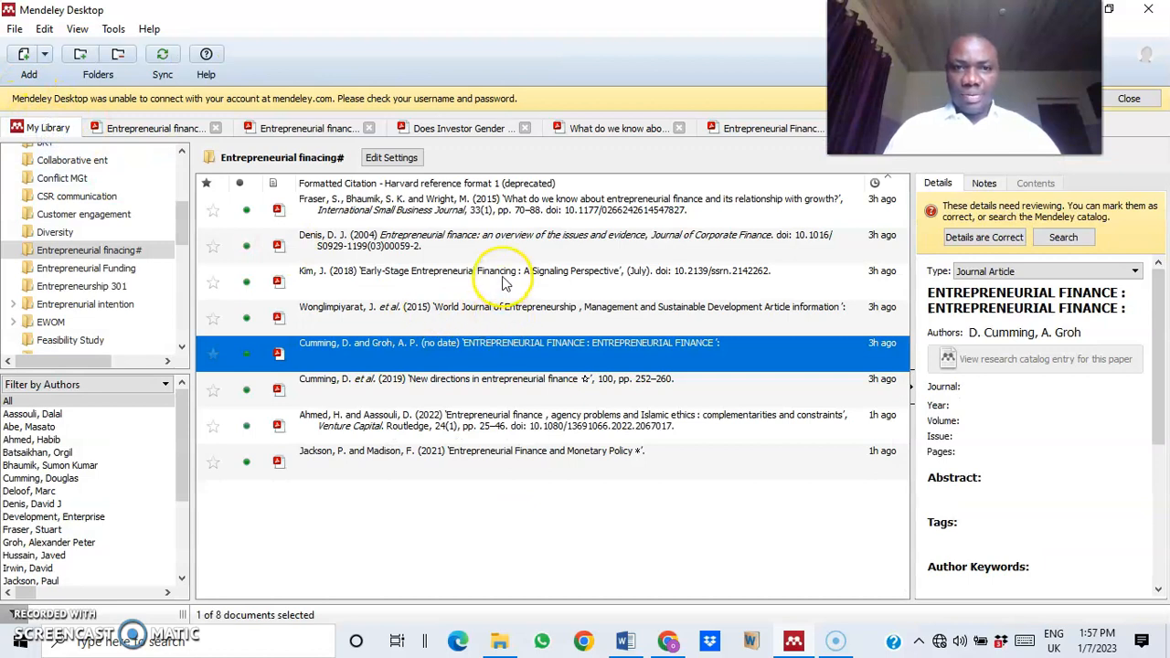
double_click(516, 396)
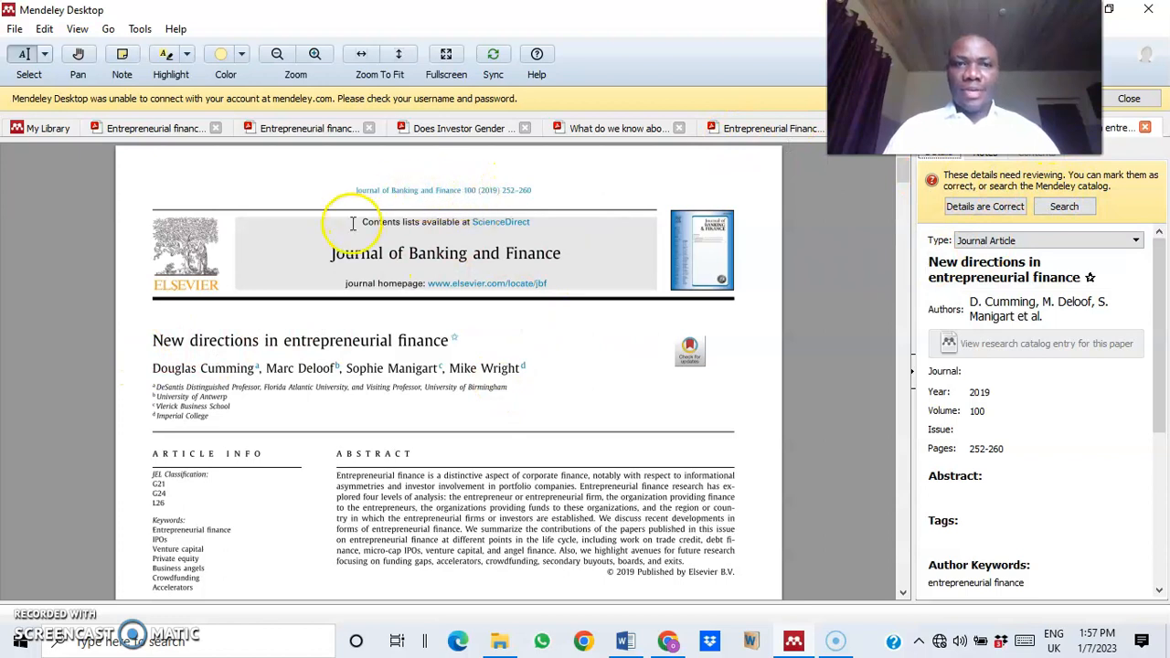
left_click_drag(356, 192, 386, 187)
scroll(382, 316, "down", 5)
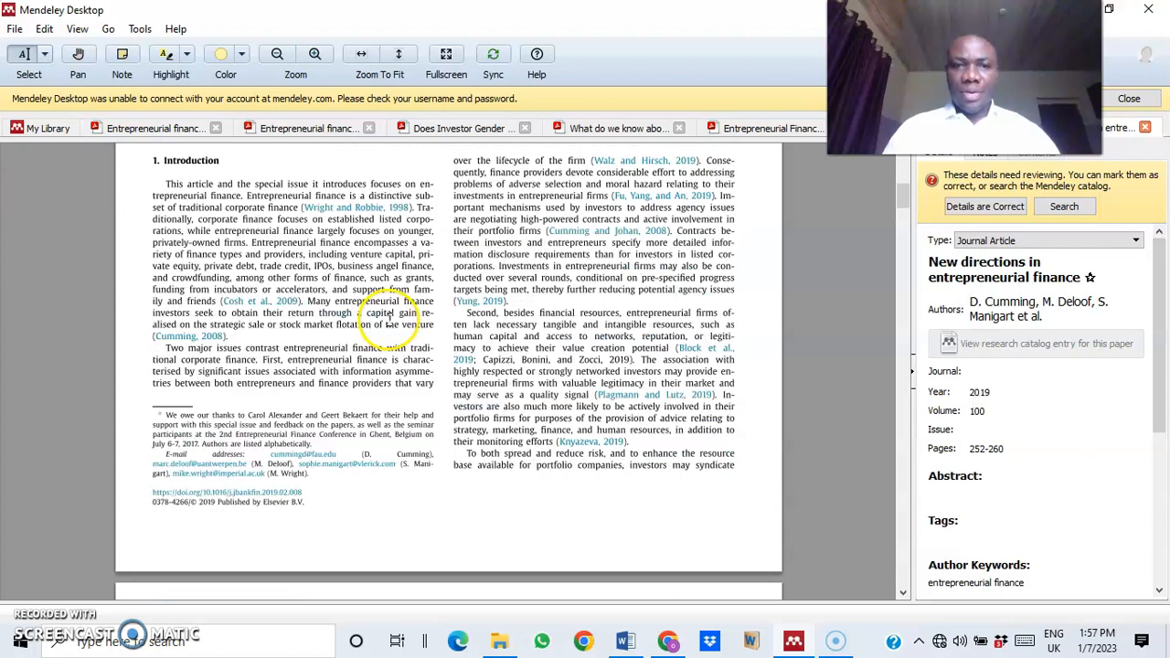
scroll(393, 336, "up", 5)
left_click_drag(560, 203, 331, 202)
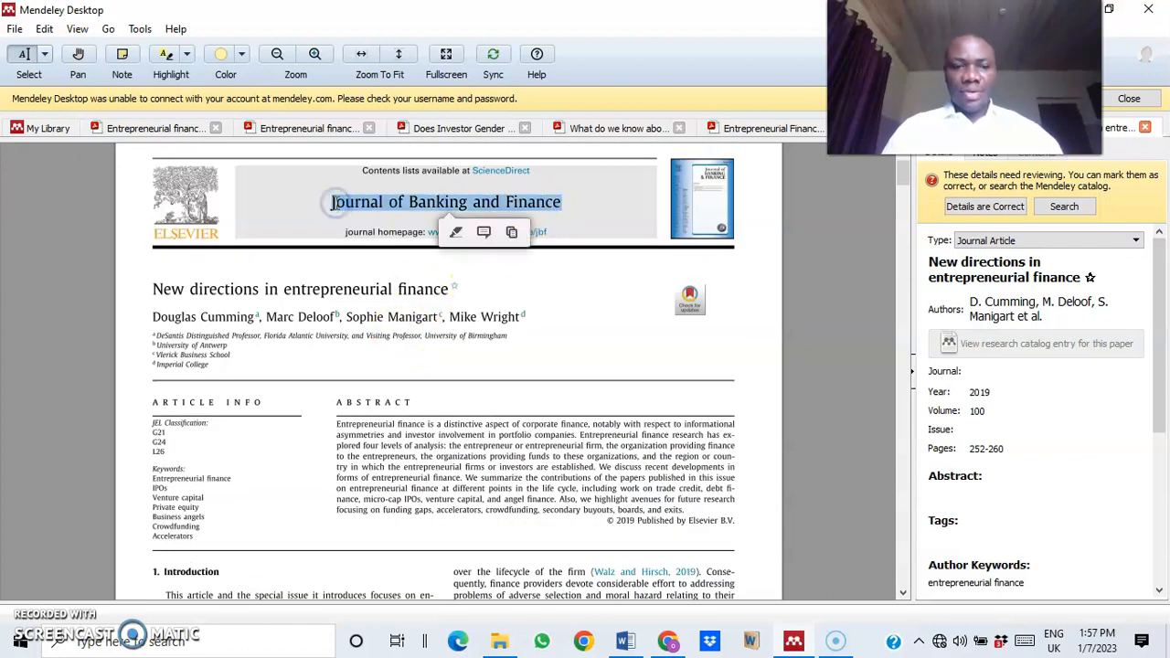
left_click(1023, 369)
type("Journal of Banking and Finance")
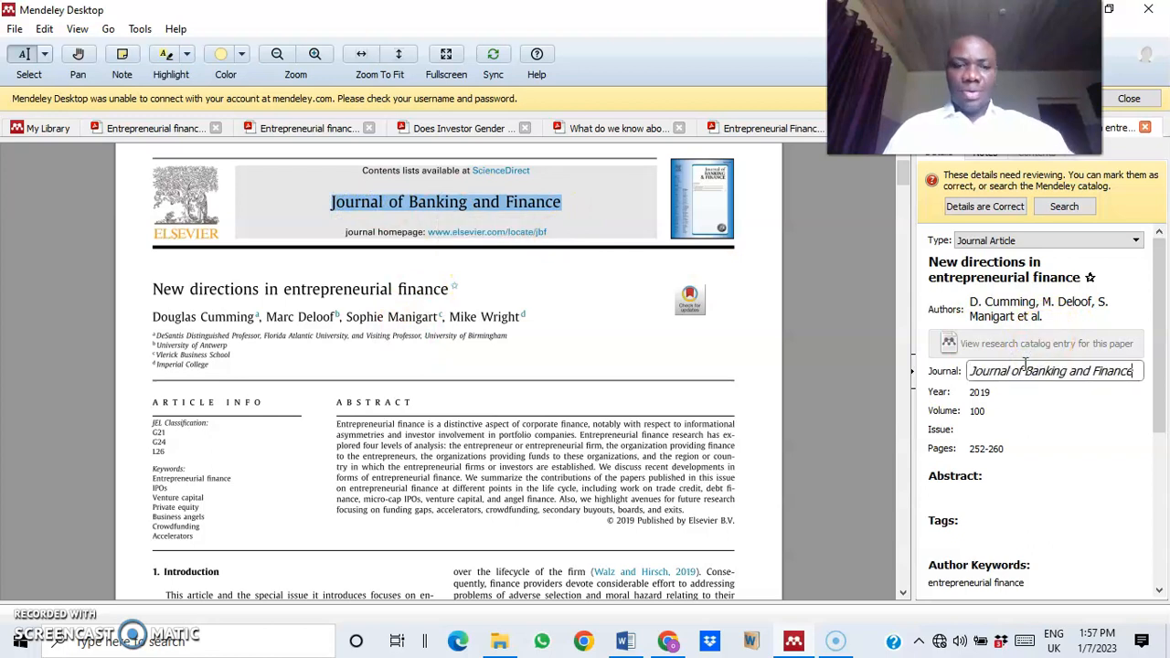
scroll(632, 411, "up", 1)
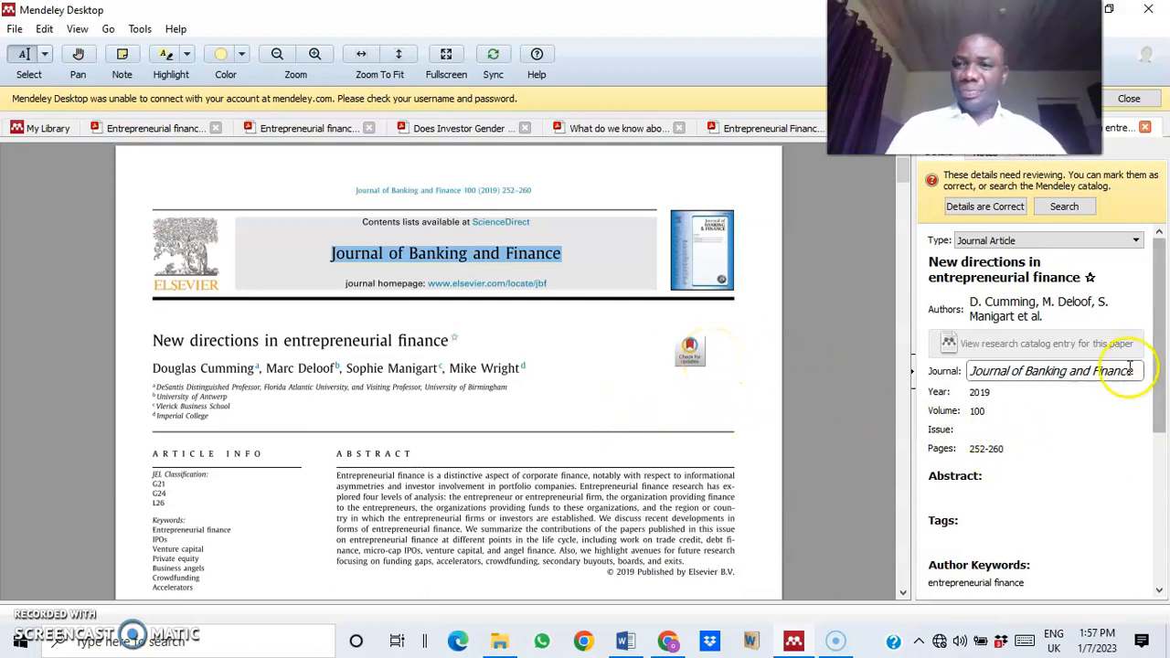
Step: Check the article's full author list in the document details and hide the details beside the article
left_click(1051, 300)
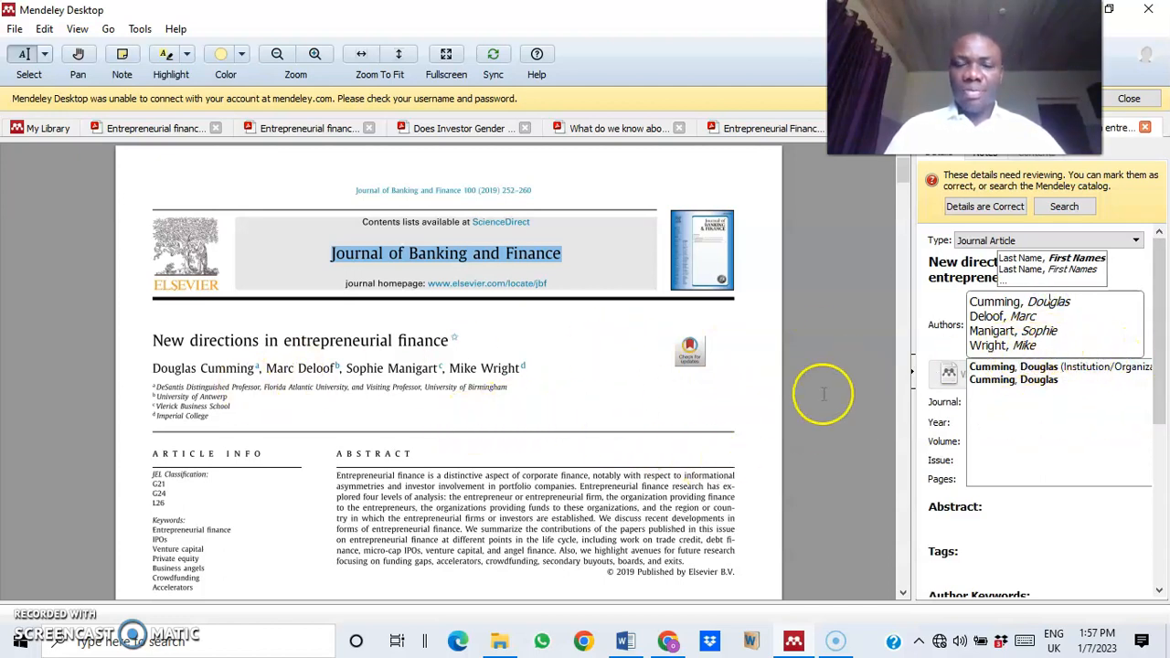
left_click(908, 374)
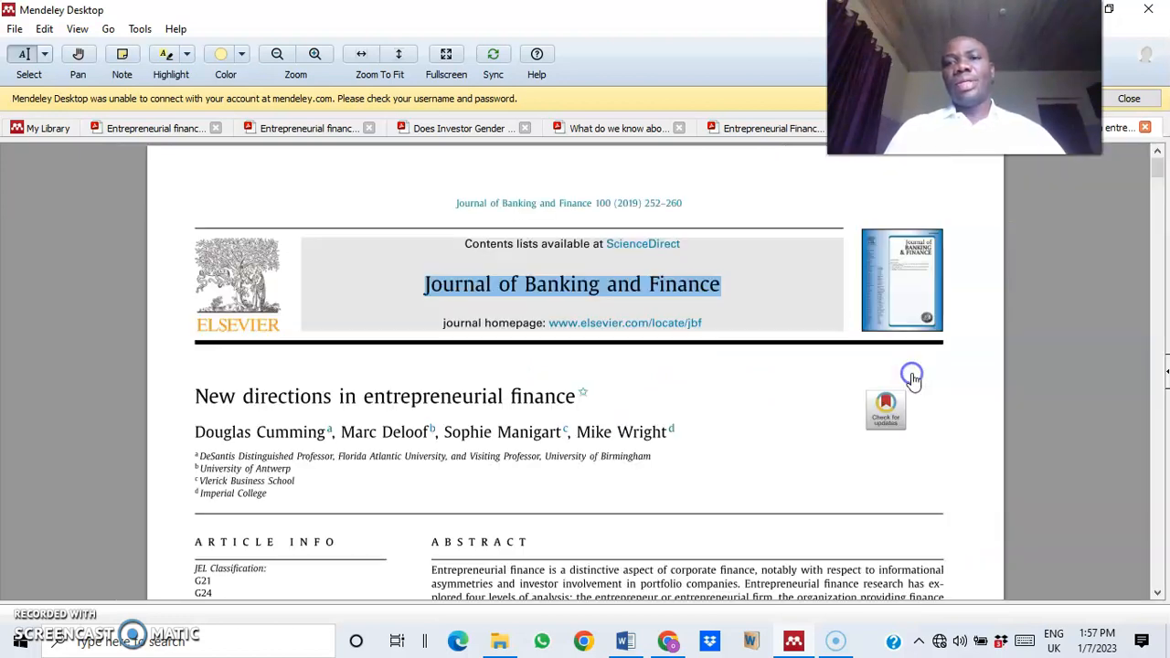
left_click(911, 375)
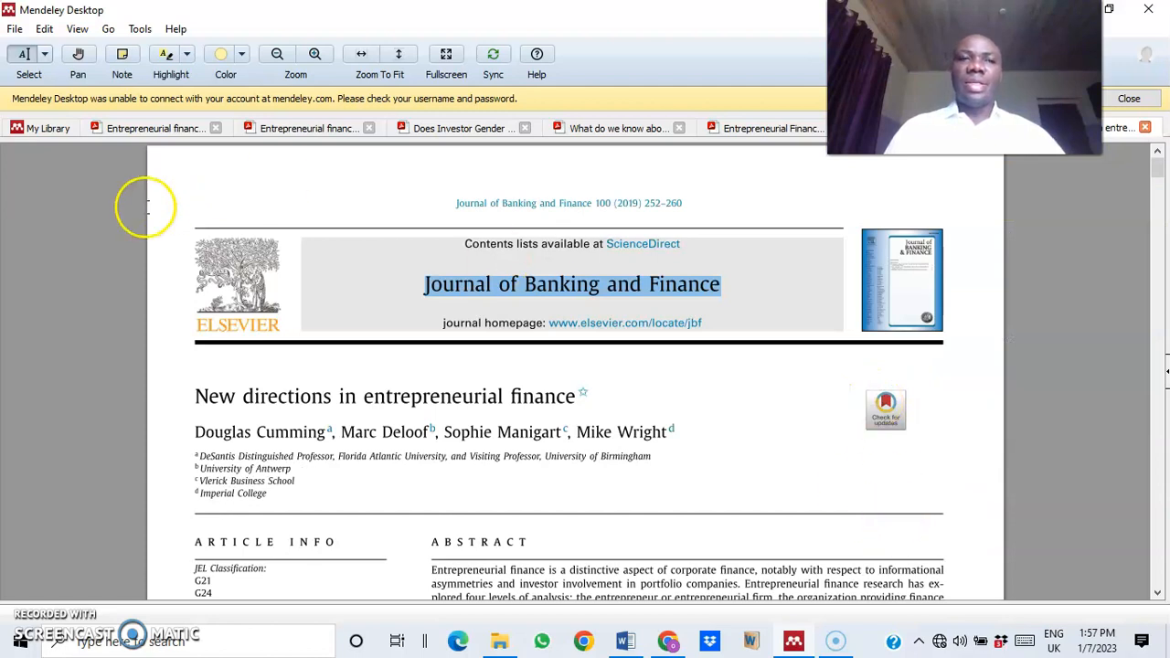
Step: Open "Entrepreneurial finance: an overview of the issues and evidence" from the library, look over its first page and return to the library
left_click(44, 128)
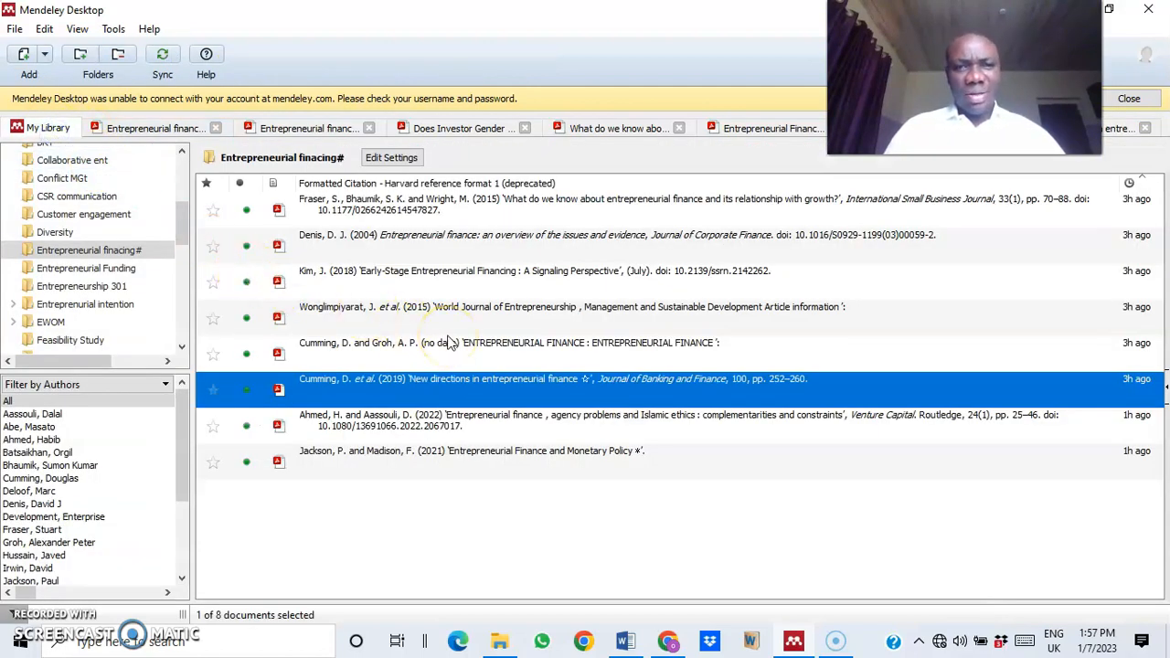
double_click(525, 242)
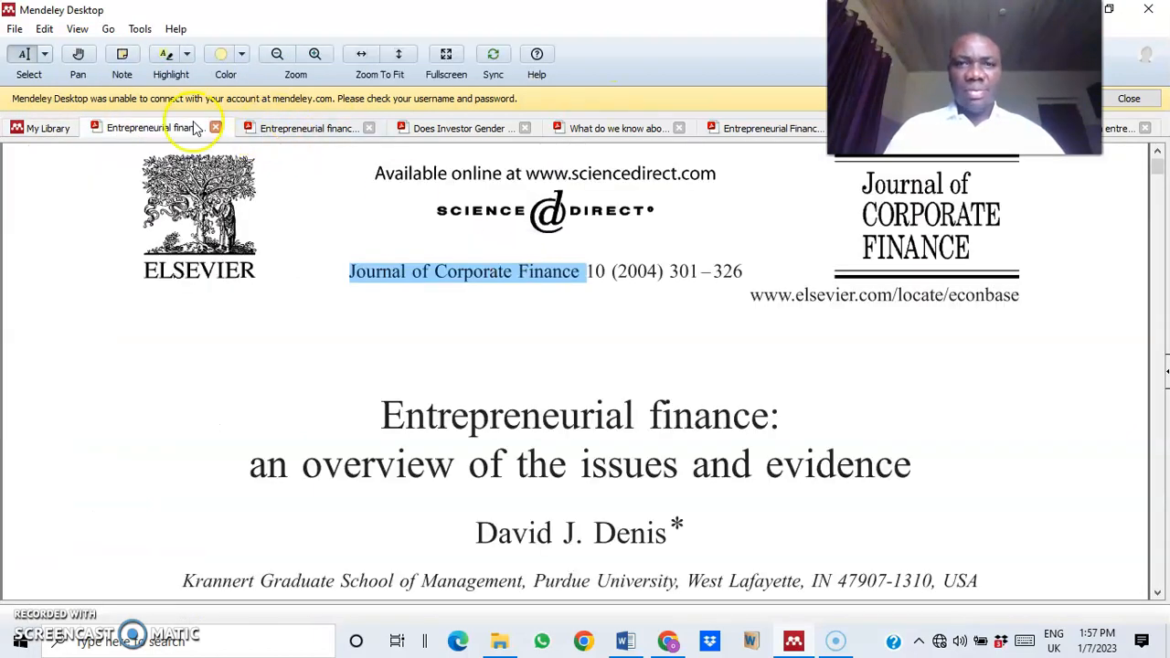
left_click(43, 128)
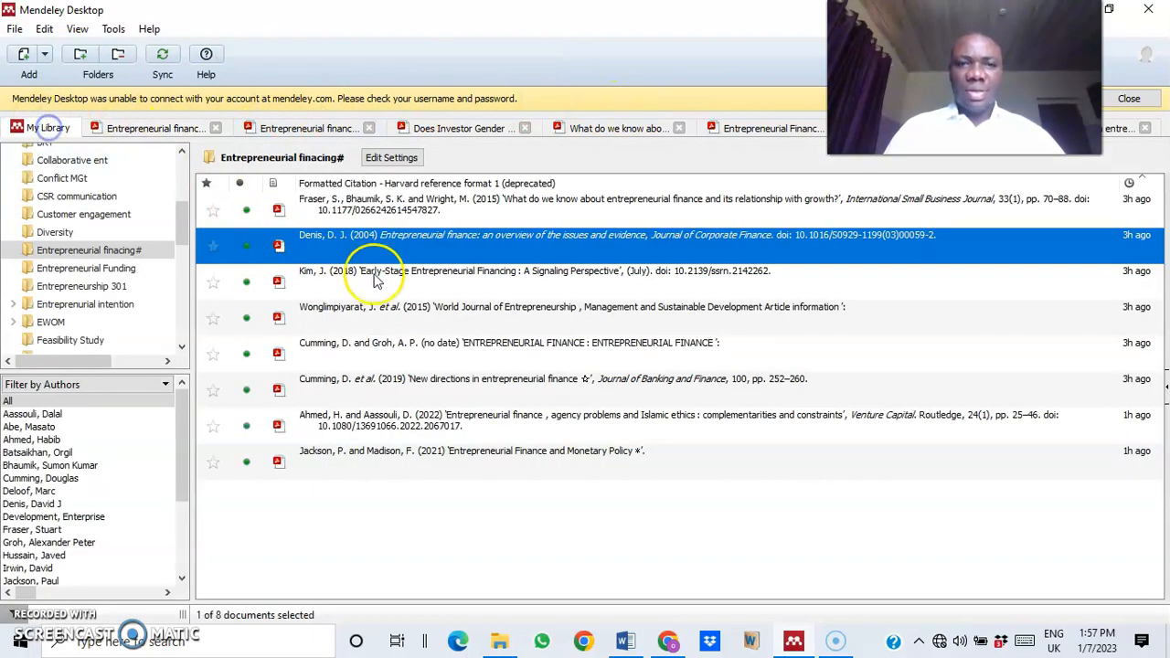
Step: Open the 2015 "World Journal of Entrepreneurship" document and move "World Journal of Entrepreneurship" from its title detail into the Journal detail
double_click(406, 320)
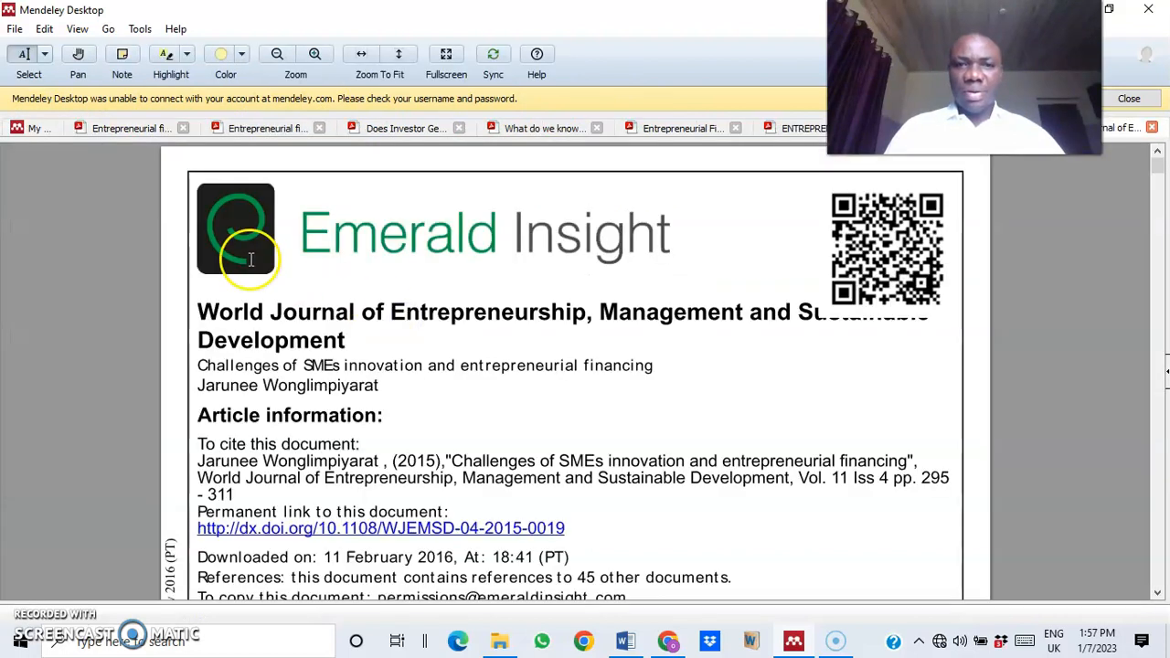
left_click(1164, 376)
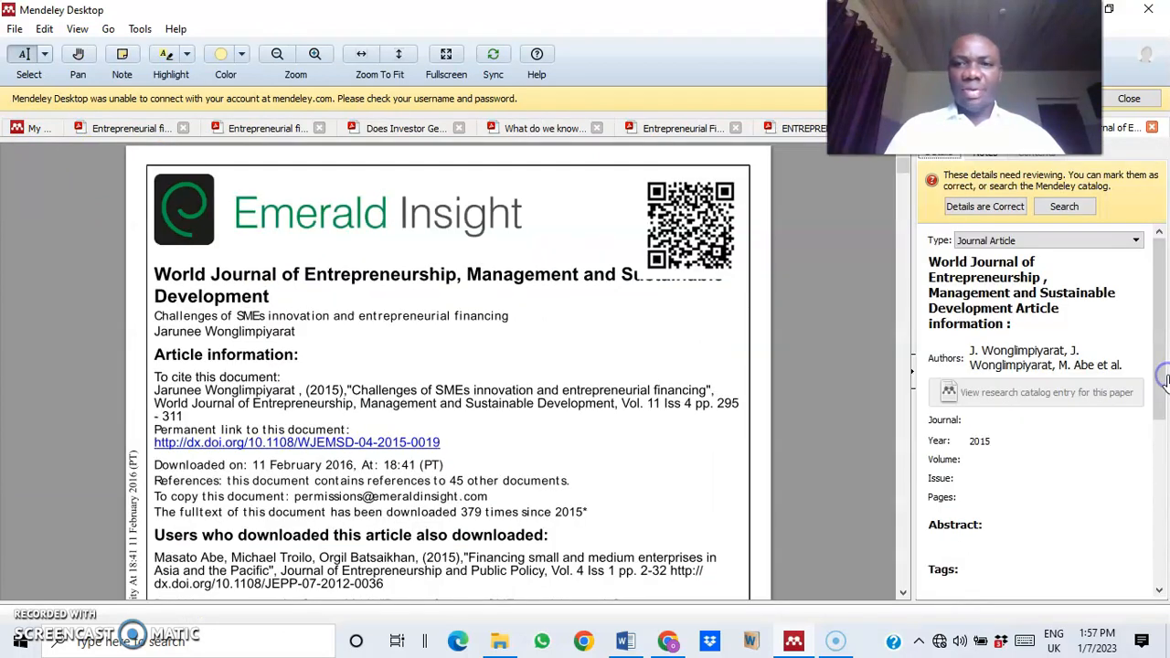
left_click(1042, 285)
left_click_drag(1040, 278, 936, 262)
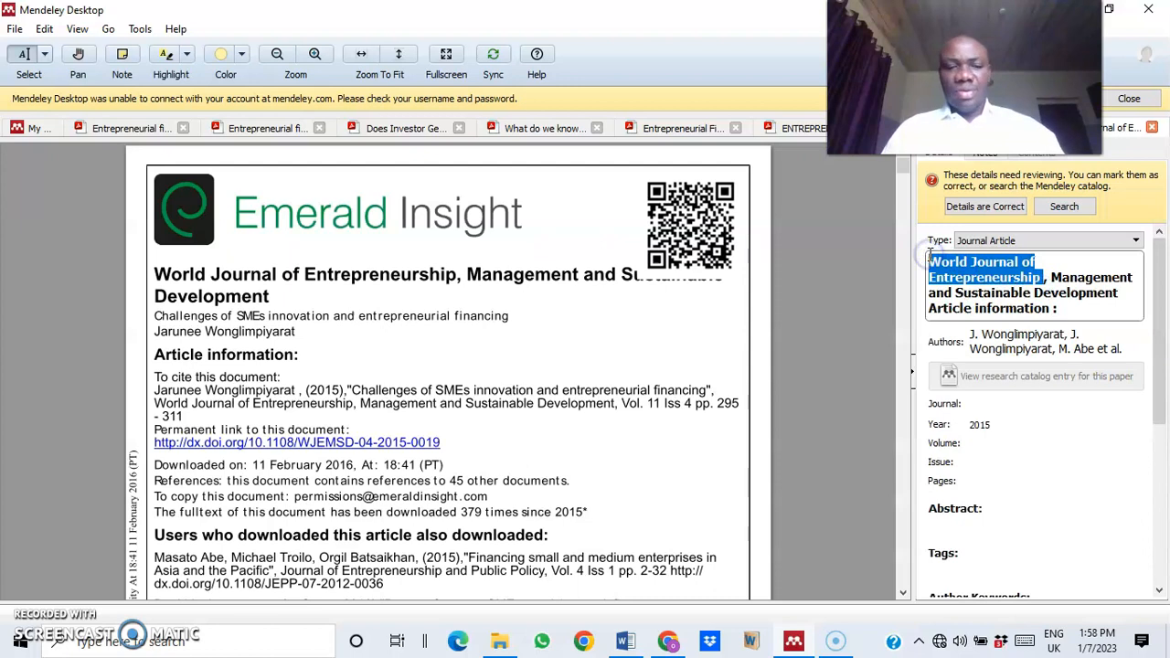
key("ctrl+x")
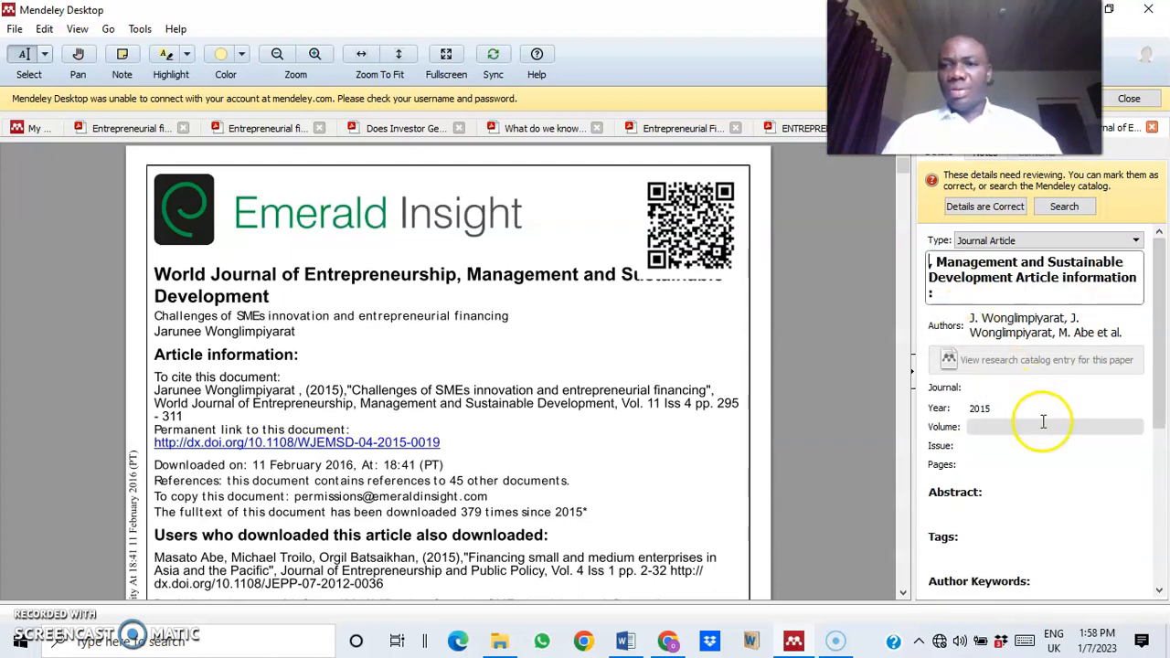
left_click(1034, 390)
key("ctrl+v")
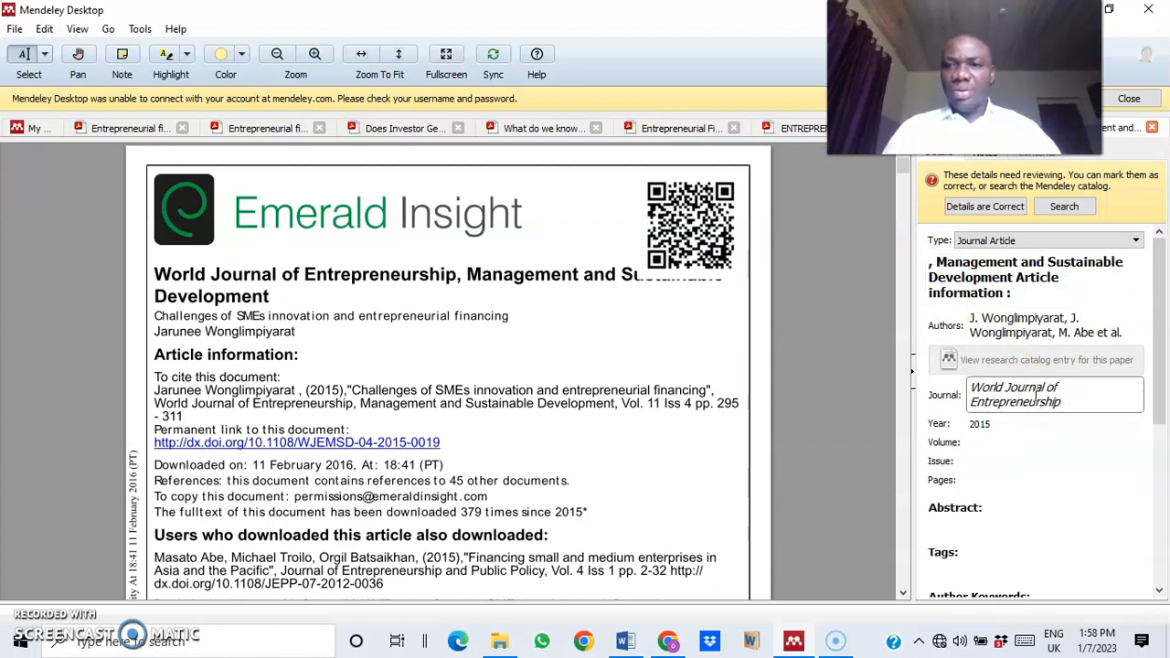
Step: Replace the remaining title with "Challenges of SMEs innovation and entrepreneurial financing", copied from the citation on the first page
left_click(969, 279)
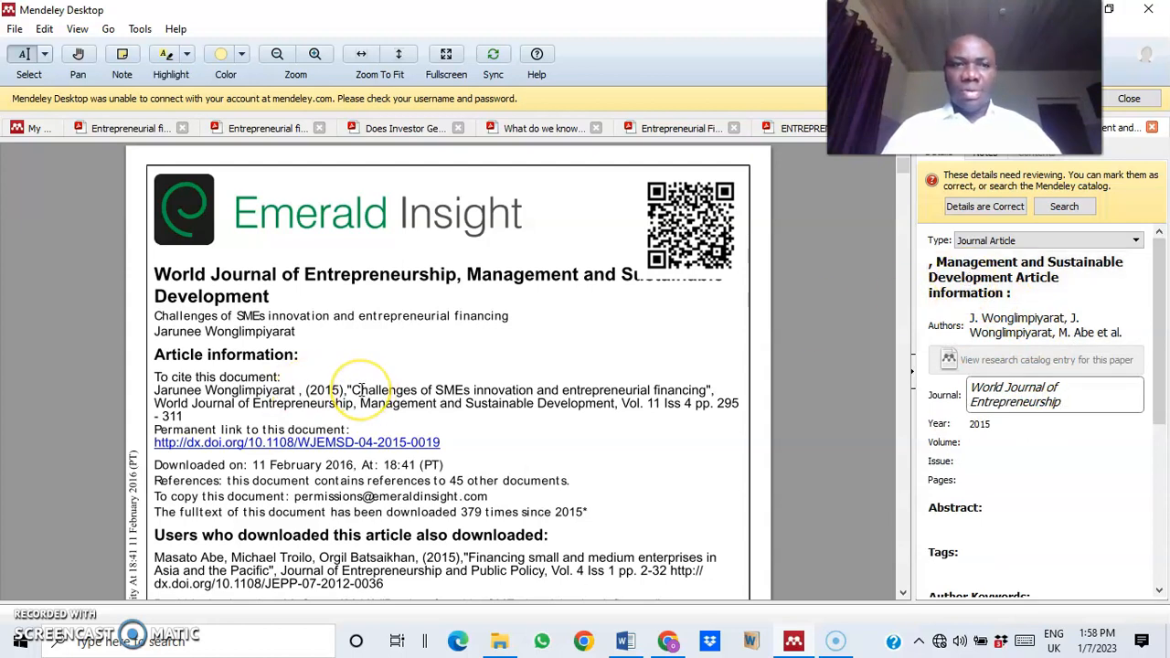
left_click_drag(353, 390, 708, 390)
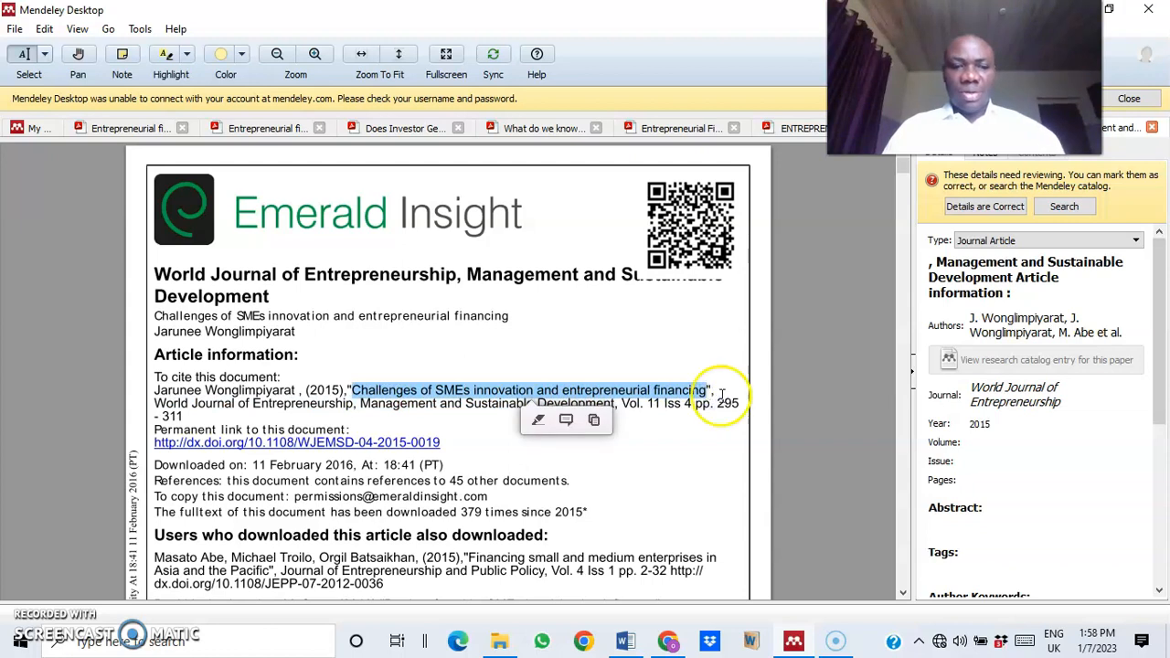
left_click_drag(934, 258, 1024, 316)
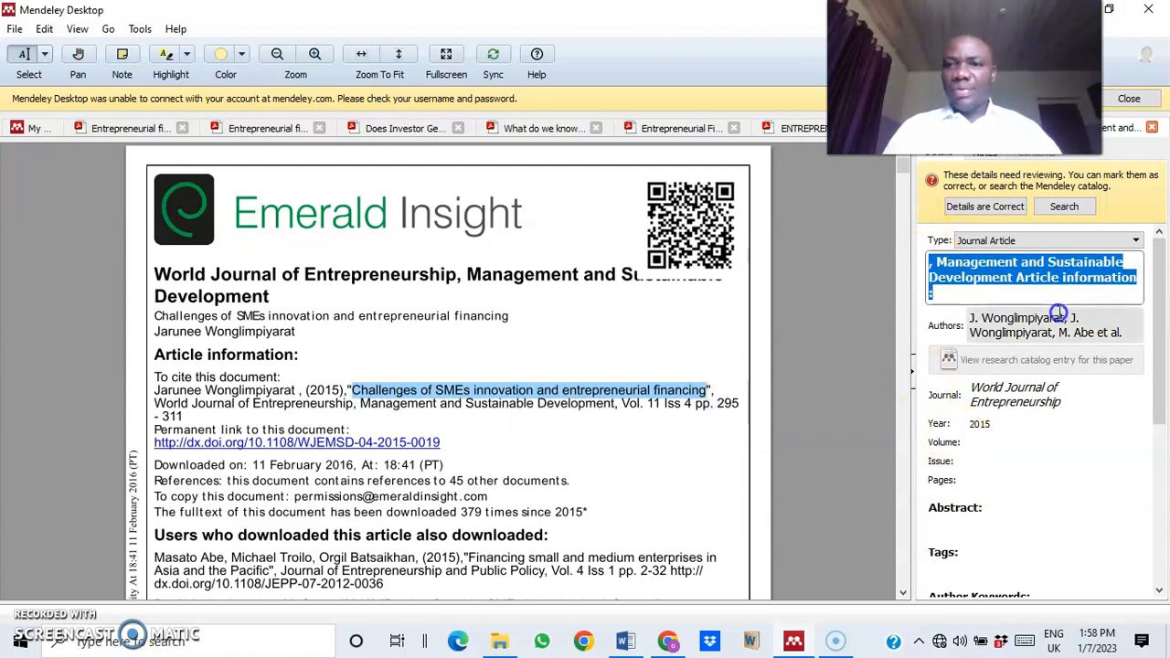
key("ctrl+v")
Step: Remove the duplicate and unrelated names from the article's authors, keeping only the first author
left_click(1015, 309)
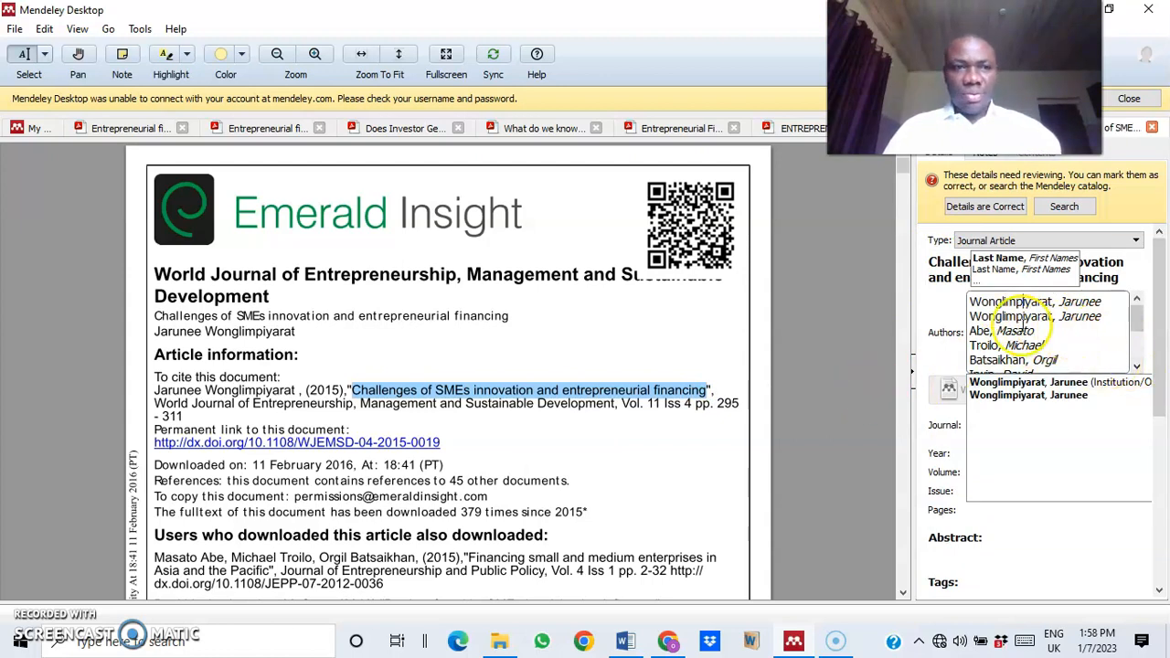
left_click_drag(970, 327, 1029, 395)
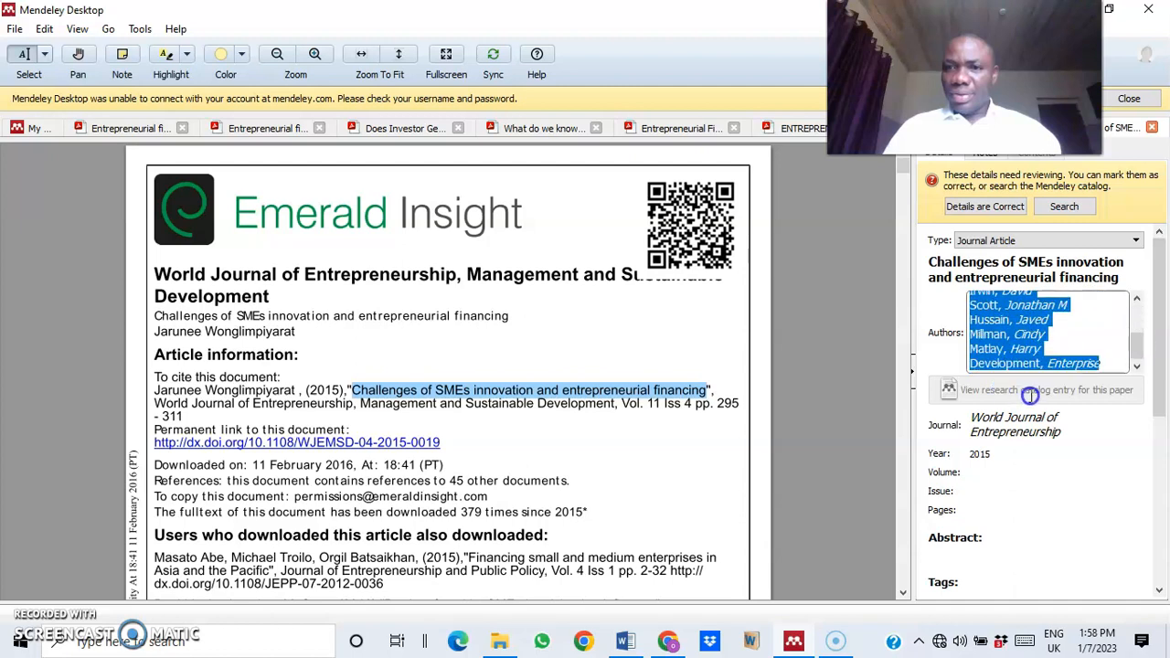
key("BackSpace")
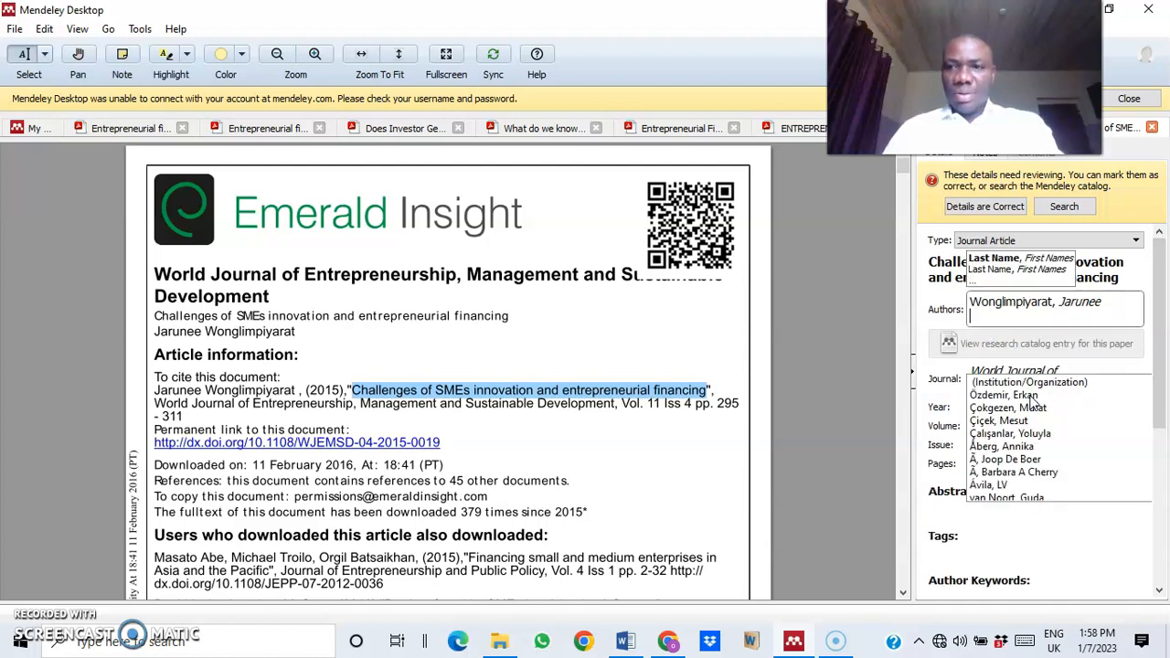
key("BackSpace")
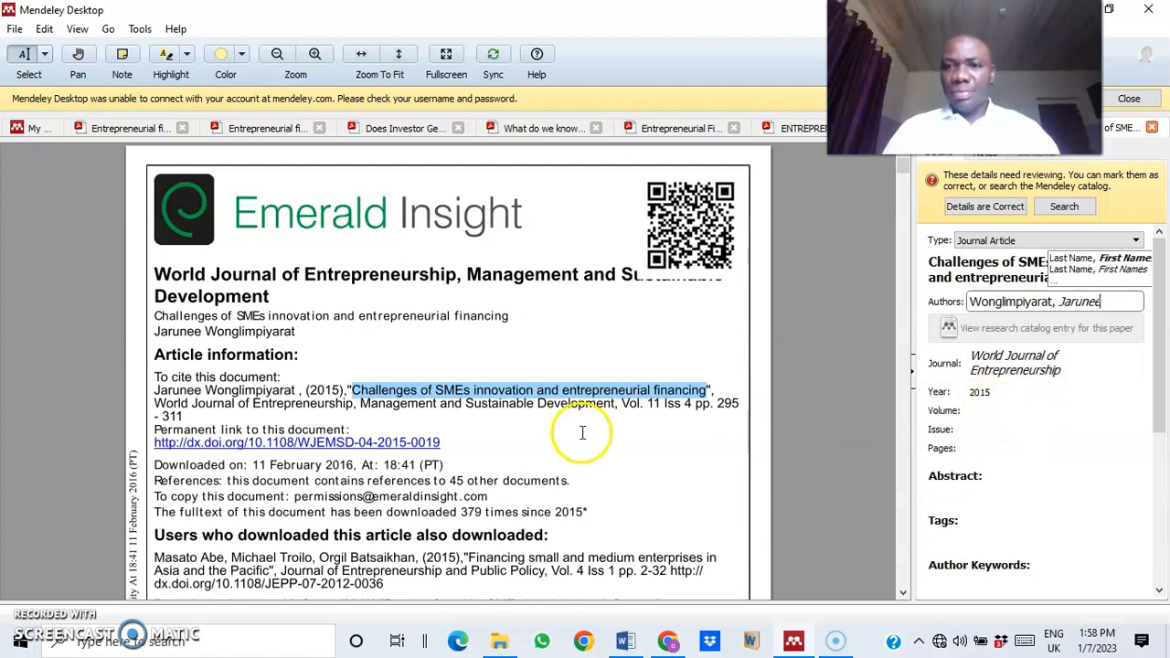
Step: Set the article's volume to 11, issue to 4 and pages to 295-311
left_click(1029, 408)
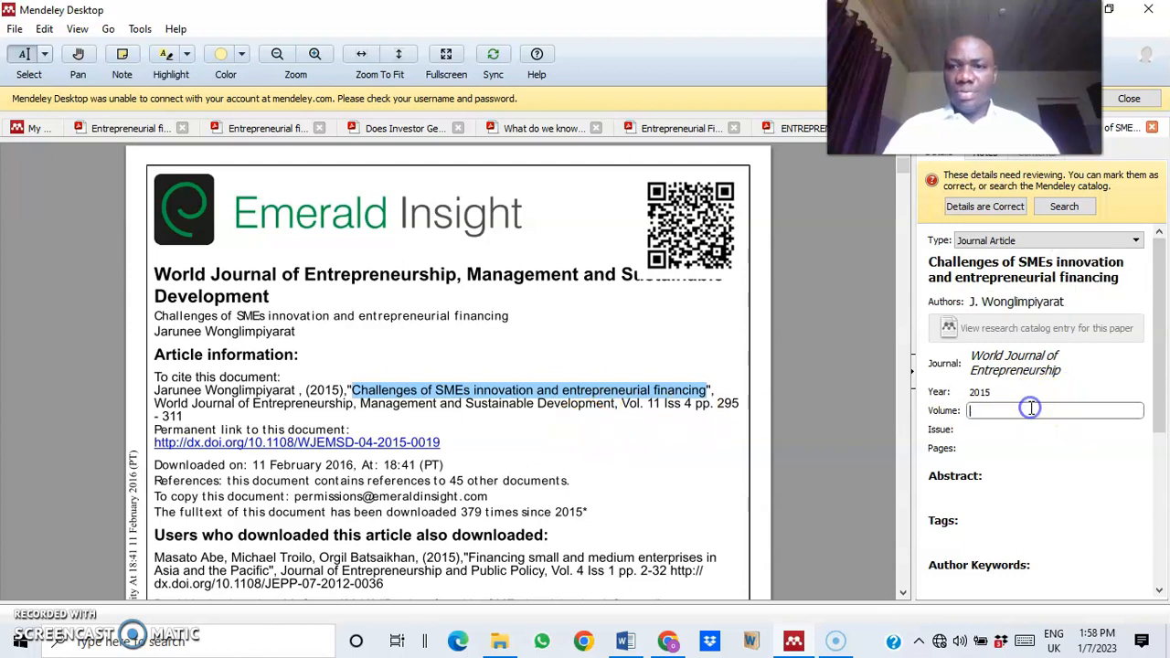
key("Tab")
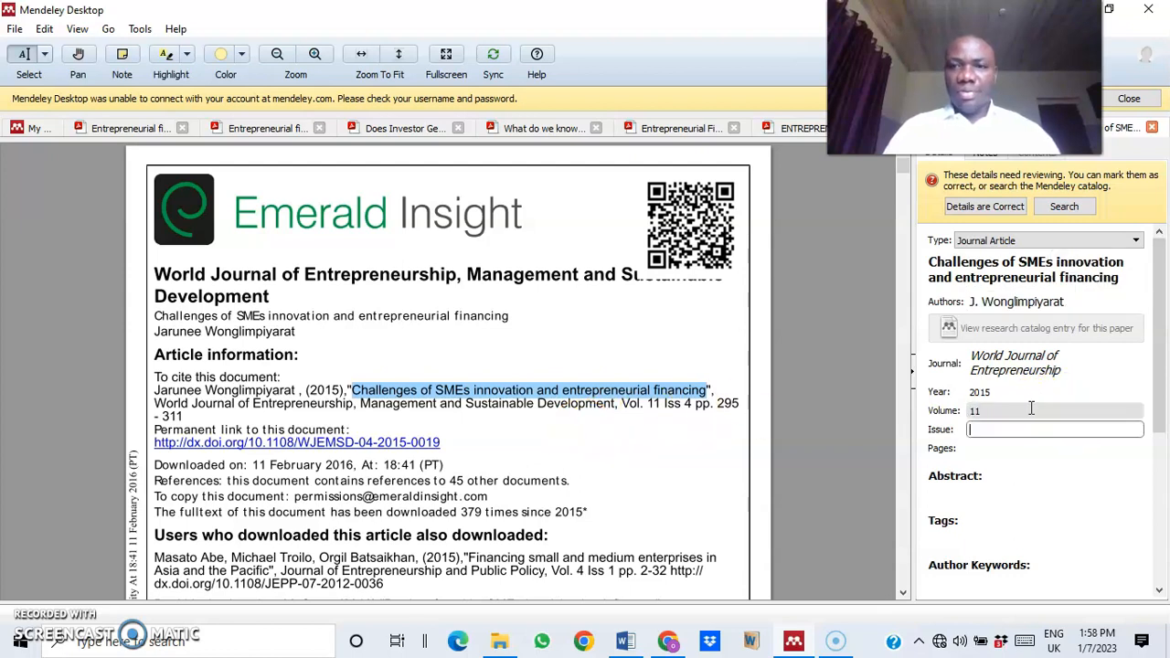
key("Tab")
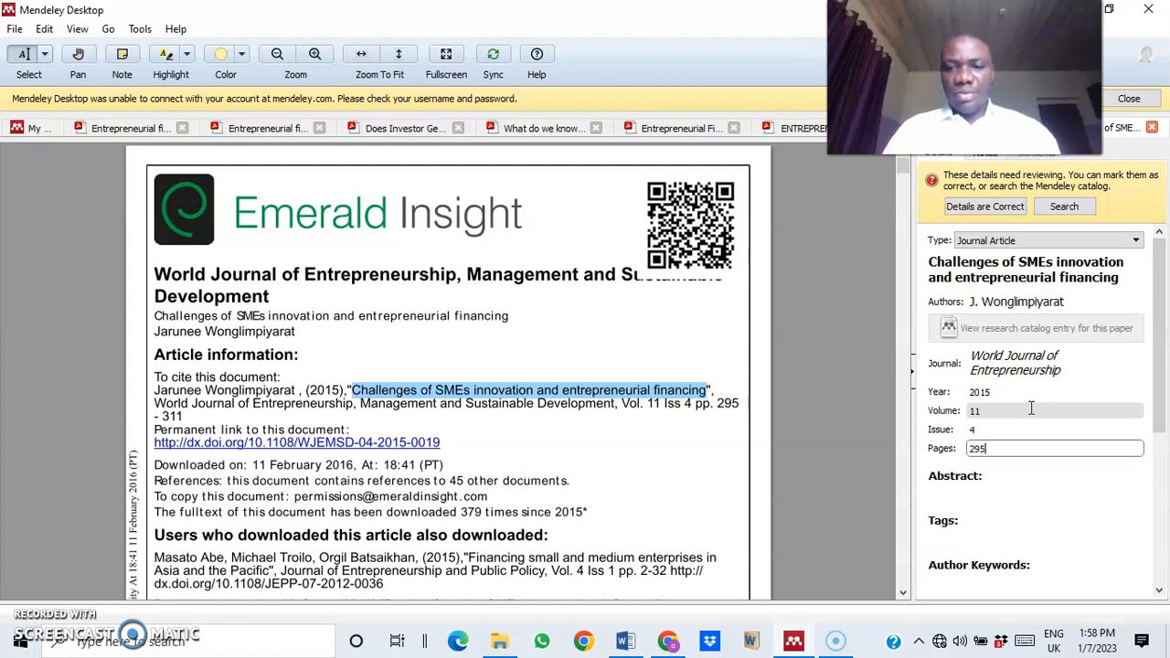
type("295-311")
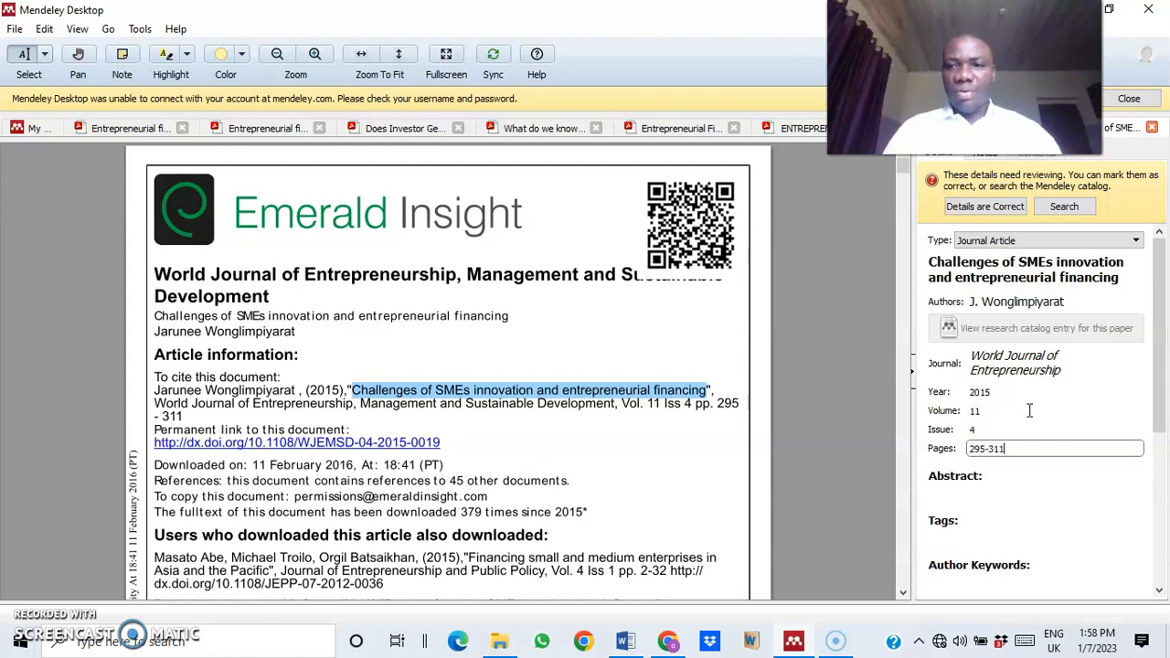
left_click(678, 438)
Step: Look through the article's title, abstract and publication details on page 3 and return to the library
scroll(621, 539, "down", 10)
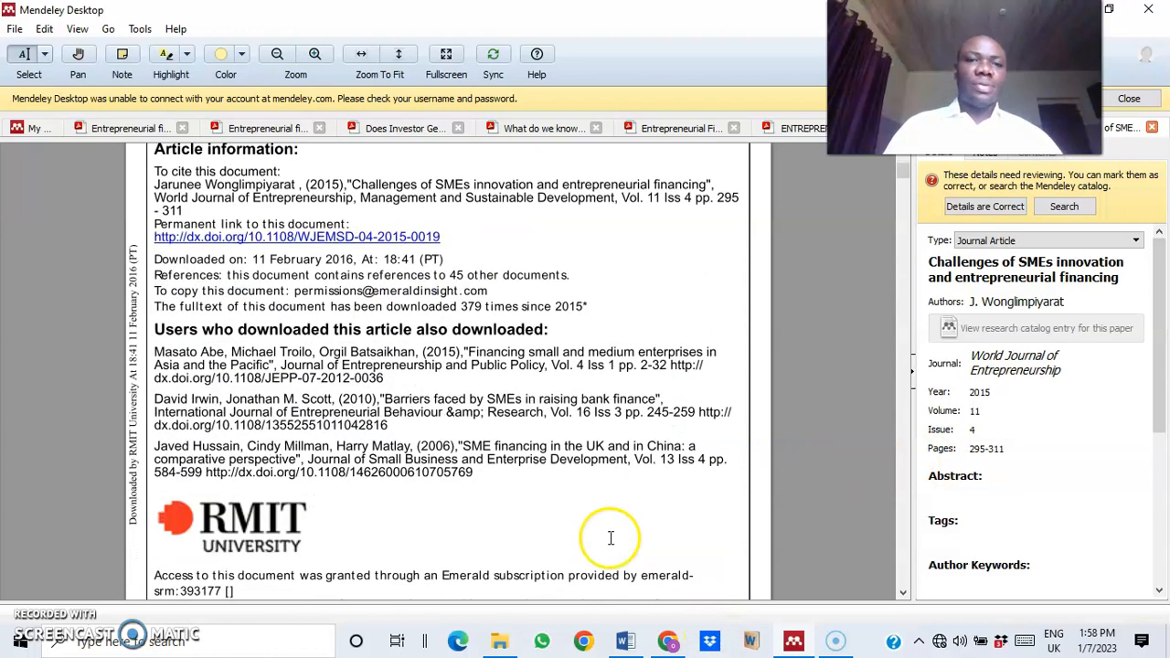
scroll(631, 541, "down", 8)
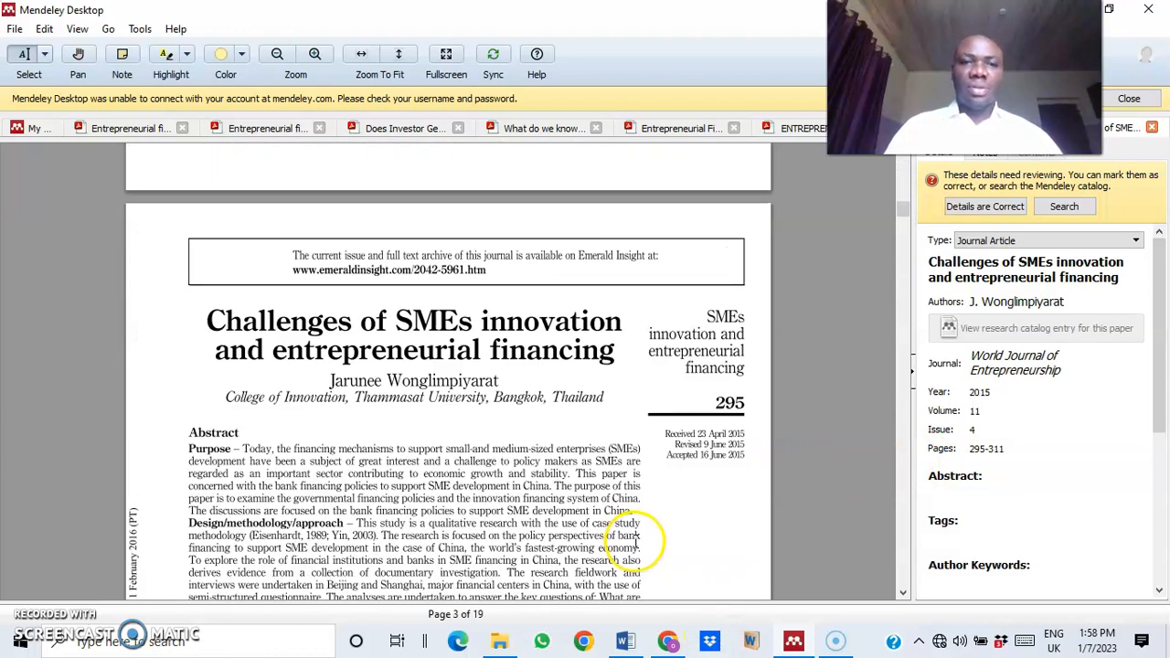
scroll(637, 539, "down", 3)
scroll(637, 539, "down", 4)
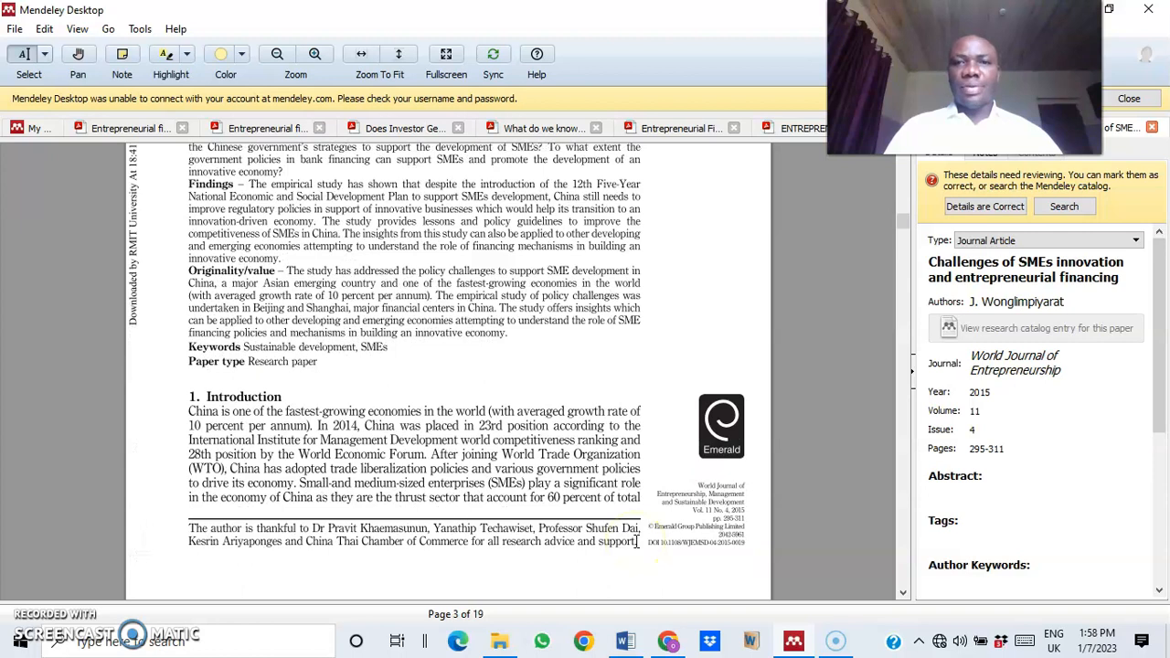
left_click(41, 128)
Step: Change the document type of "Challenges of SMEs innovation and entrepreneurial financing" to Working Paper and review the fields this type offers
left_click(1031, 271)
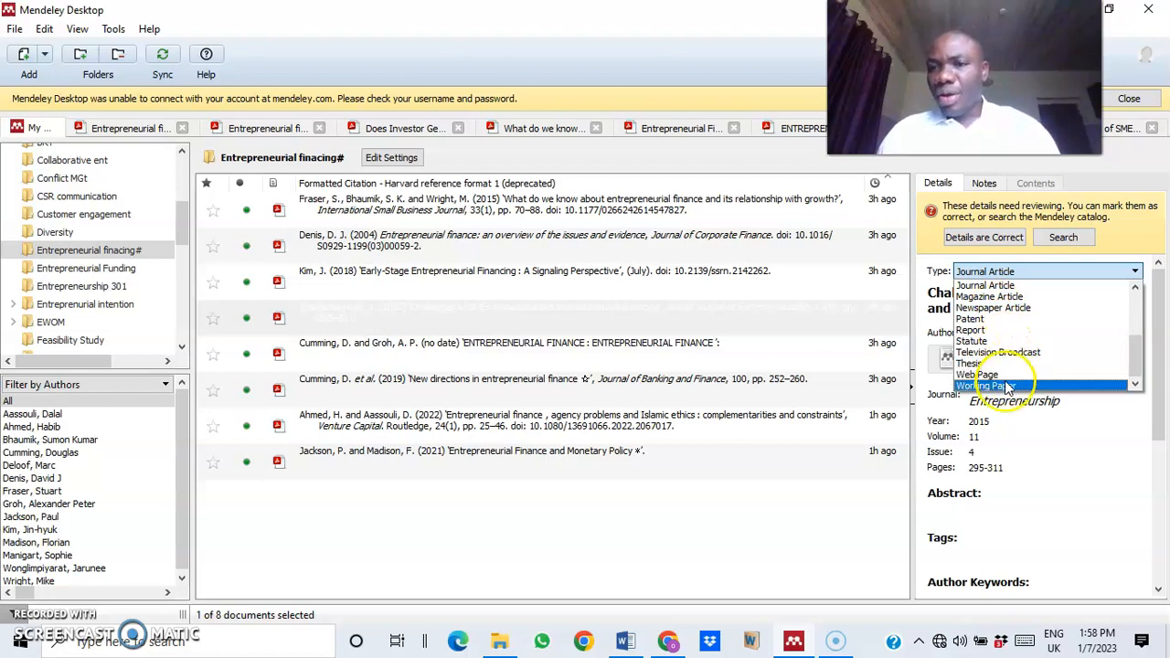
left_click(994, 385)
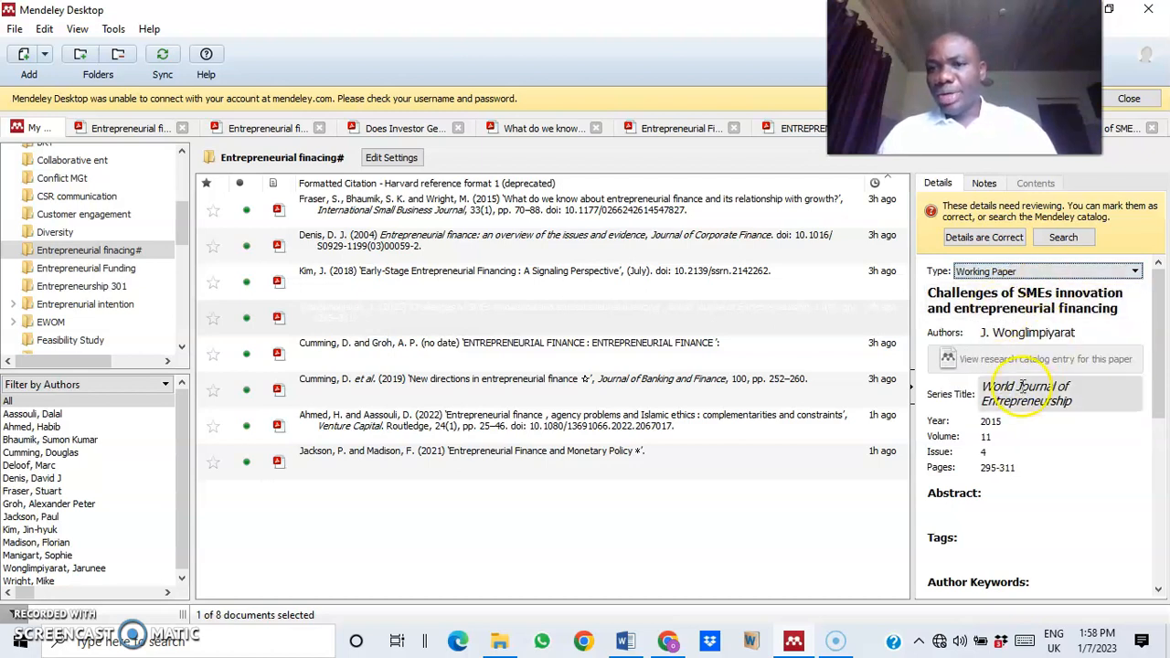
scroll(991, 452, "down", 5)
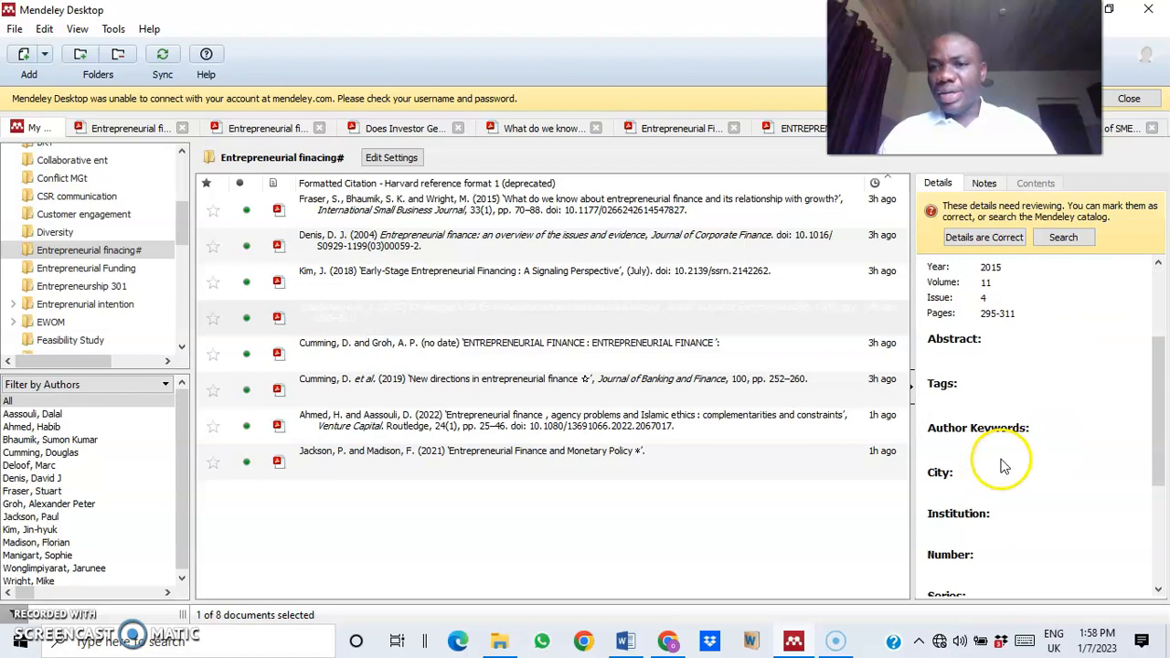
scroll(987, 402, "up", 3)
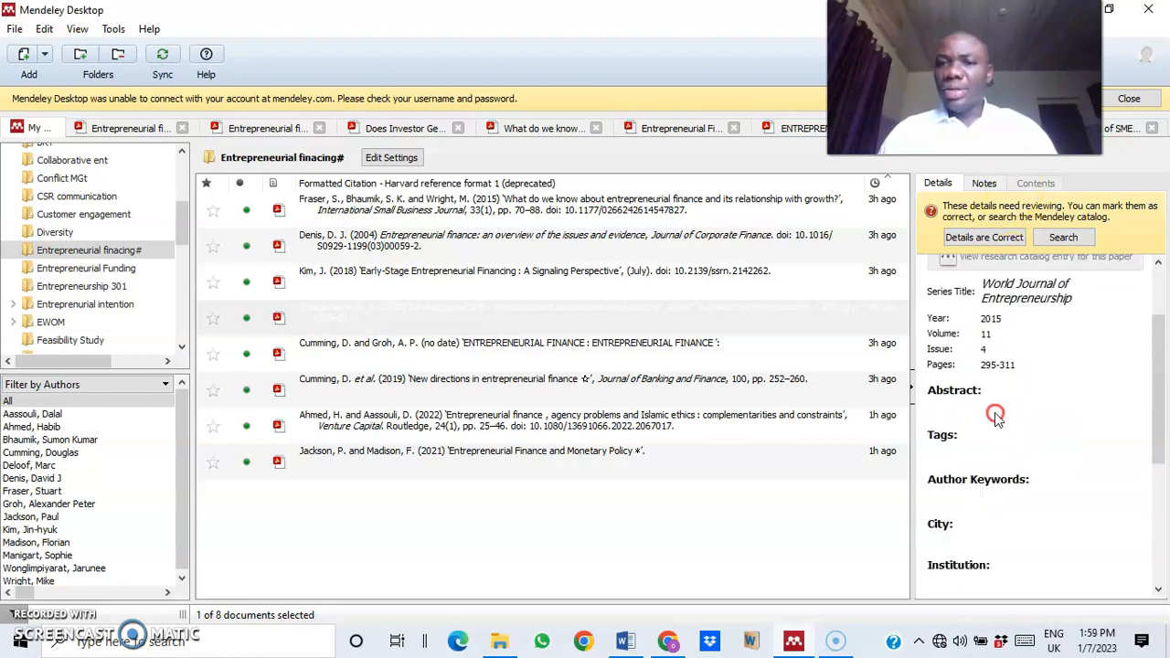
scroll(995, 418, "down", 2)
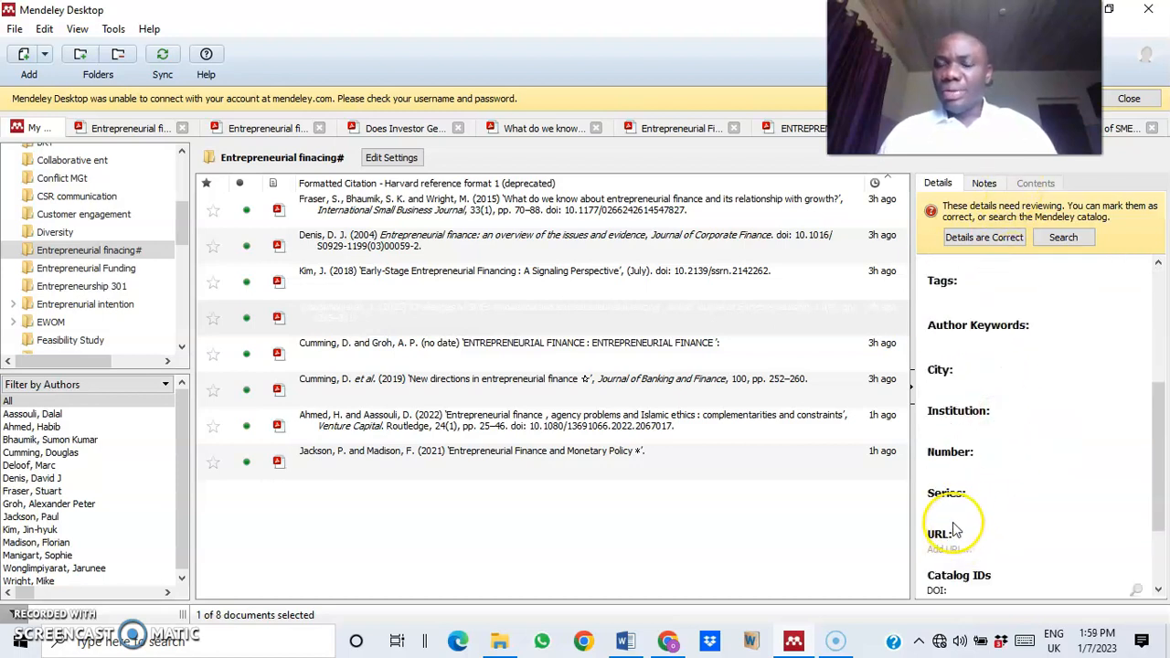
scroll(997, 321, "up", 5)
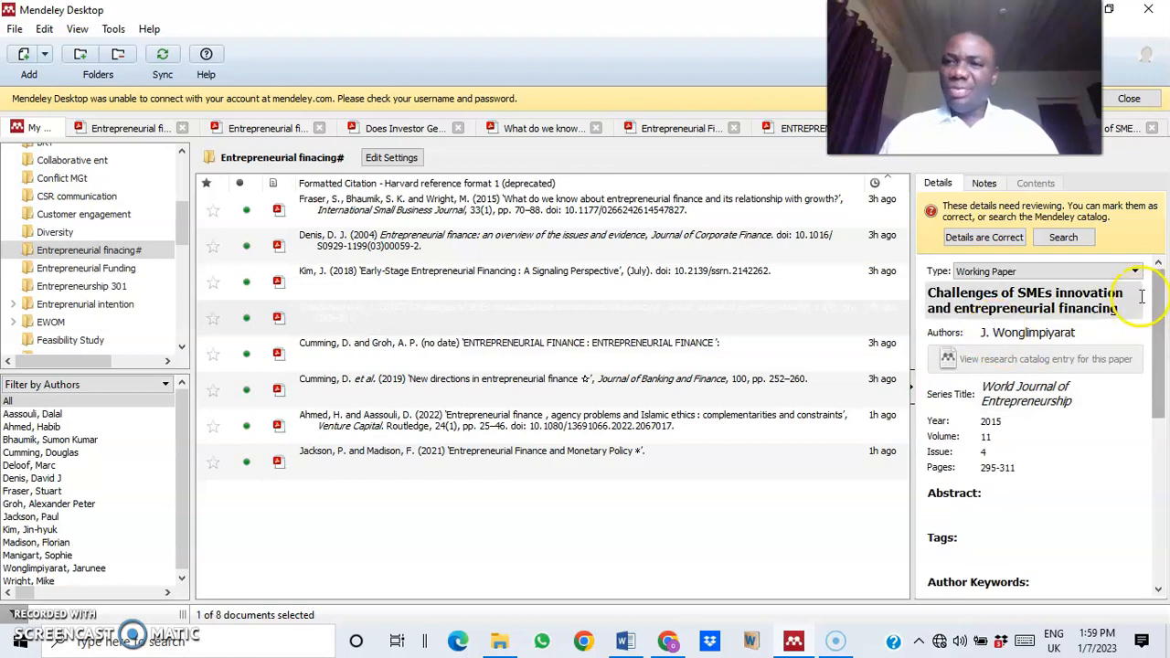
Step: Switch the document type to Conference Proceedings and review its fields, such as editors and publisher
left_click(1113, 271)
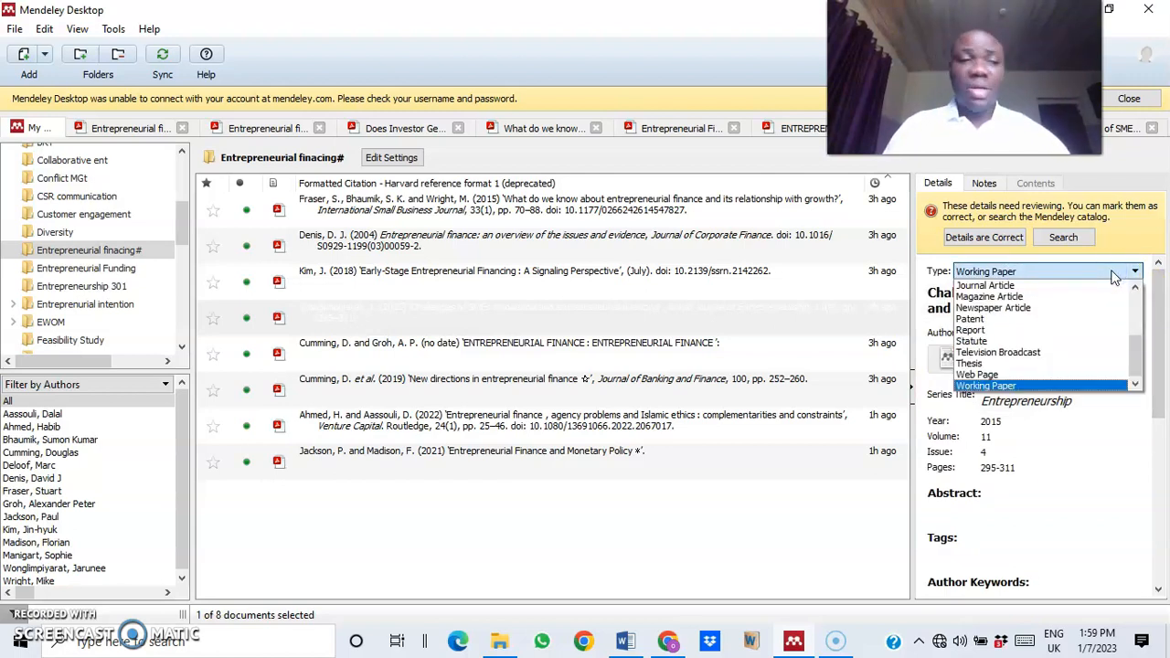
scroll(1042, 320, "up", 2)
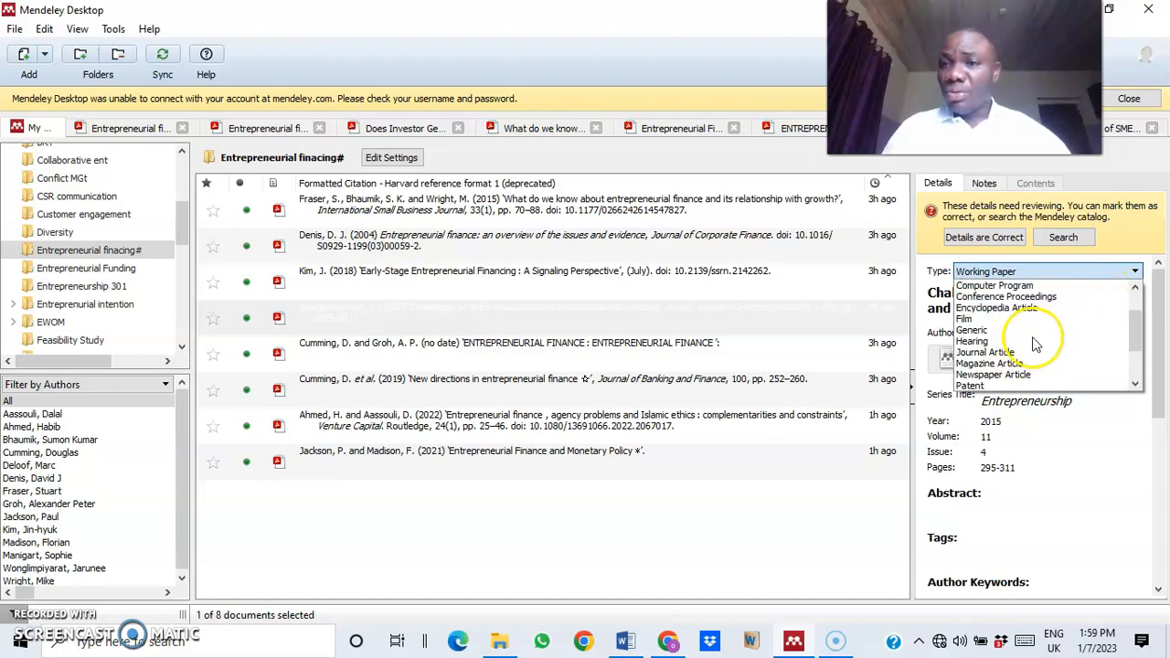
left_click(1014, 297)
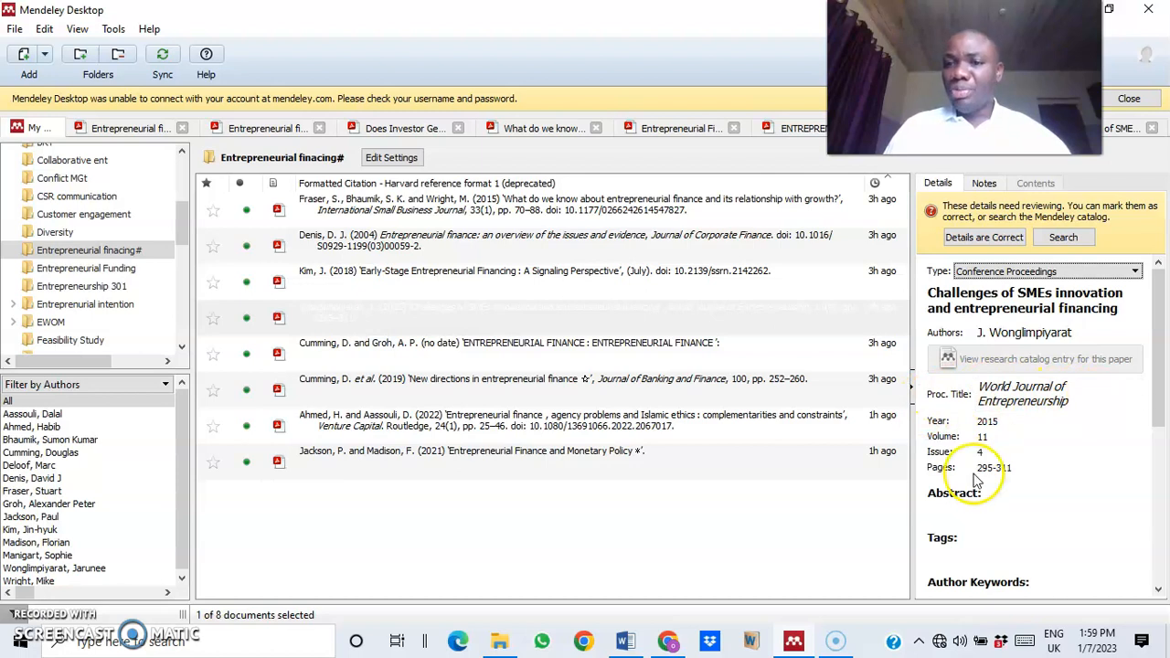
scroll(980, 483, "down", 3)
scroll(978, 482, "down", 1)
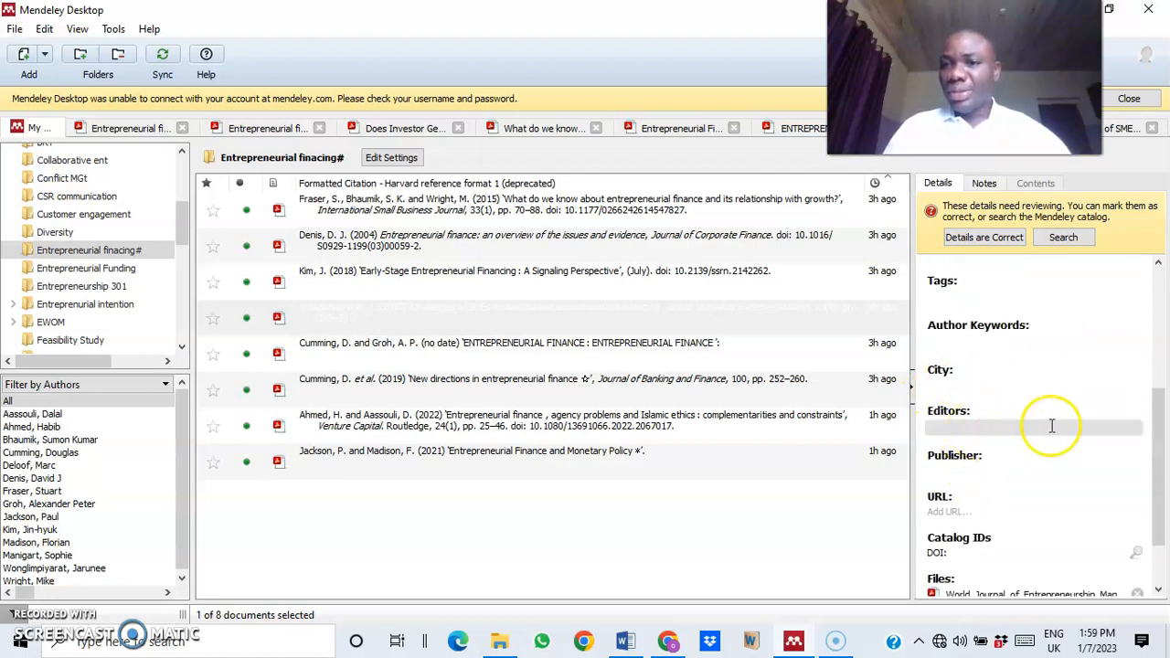
scroll(1005, 489, "down", 1)
scroll(1037, 498, "up", 5)
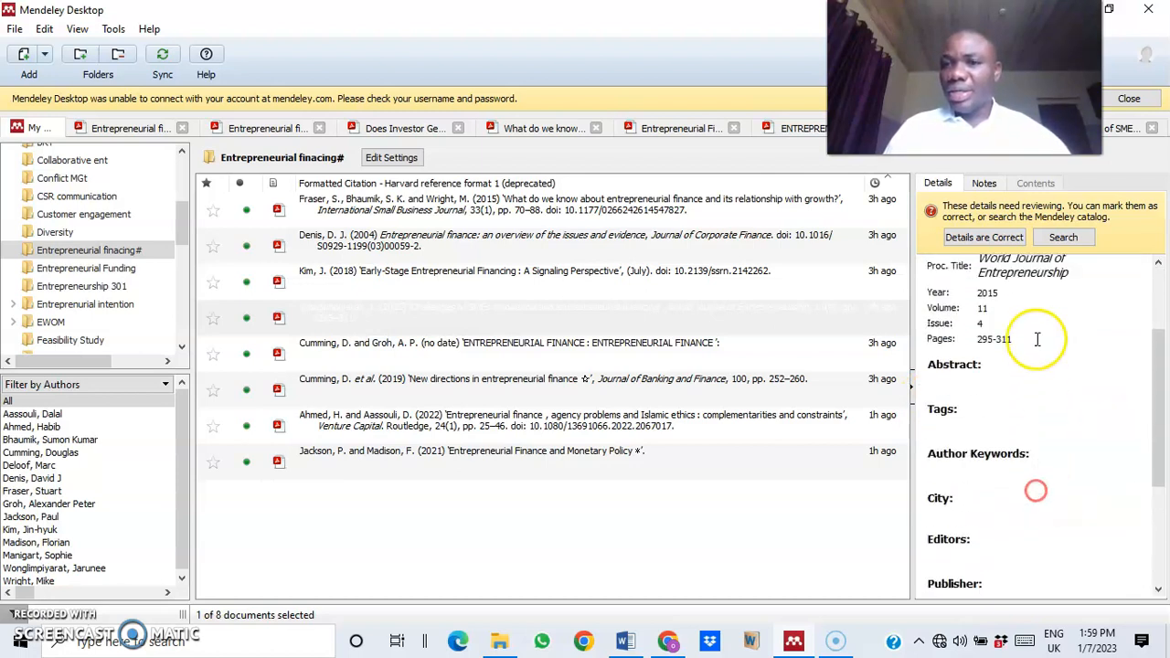
Step: Set the document type to Book Section
left_click(1034, 271)
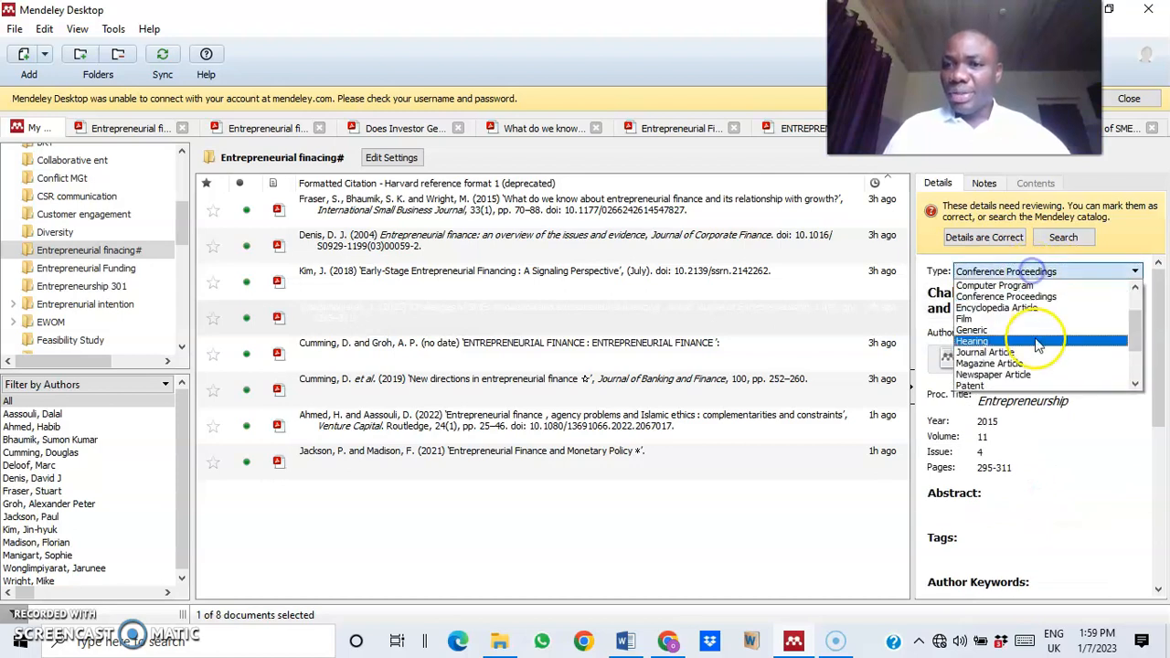
scroll(1096, 348, "up", 3)
left_click(1047, 305)
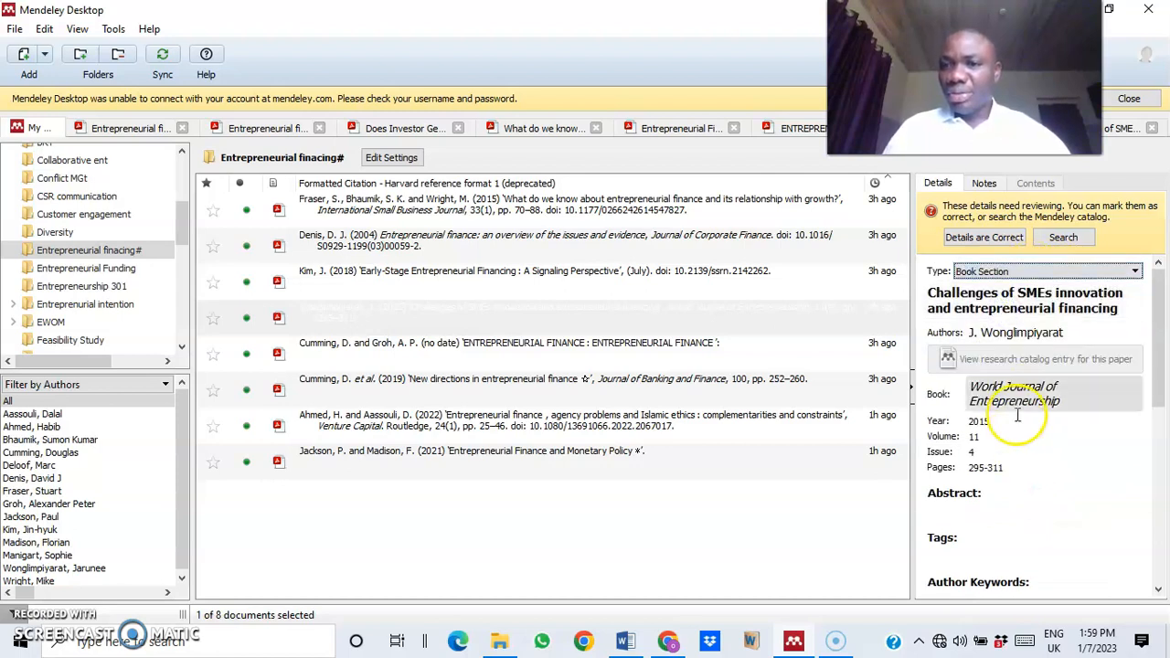
Step: Review the fields offered by the Book Section type, such as chapter, edition, editors and publisher
scroll(1052, 439, "down", 2)
scroll(1051, 437, "down", 2)
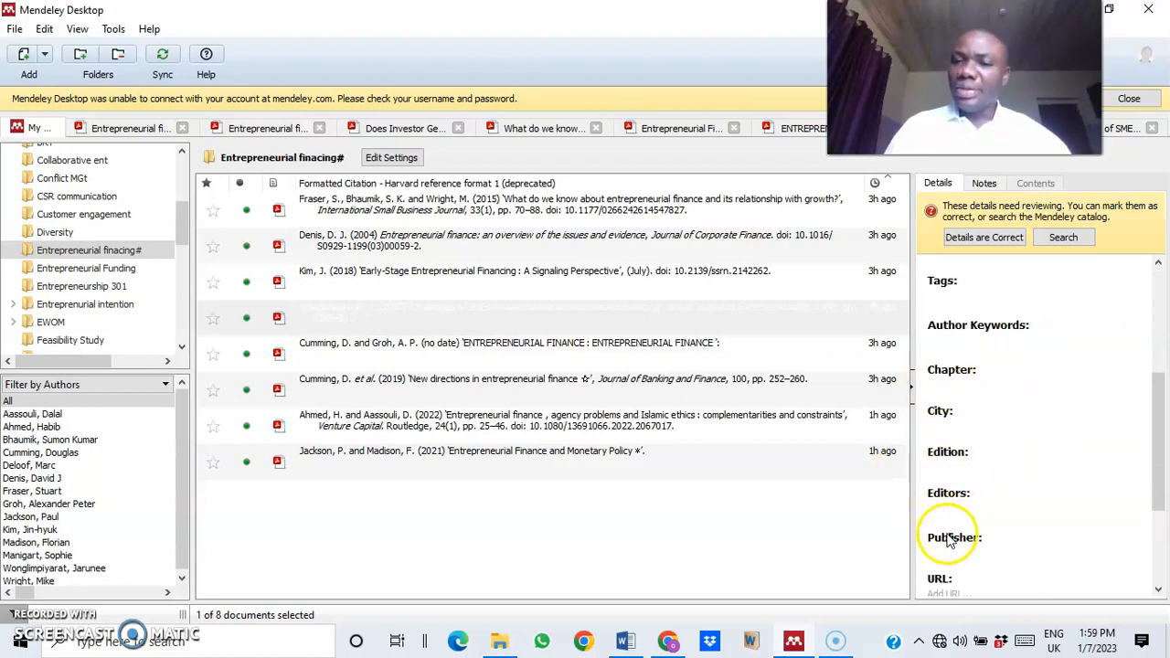
scroll(955, 530, "down", 2)
scroll(970, 461, "up", 4)
scroll(976, 448, "up", 3)
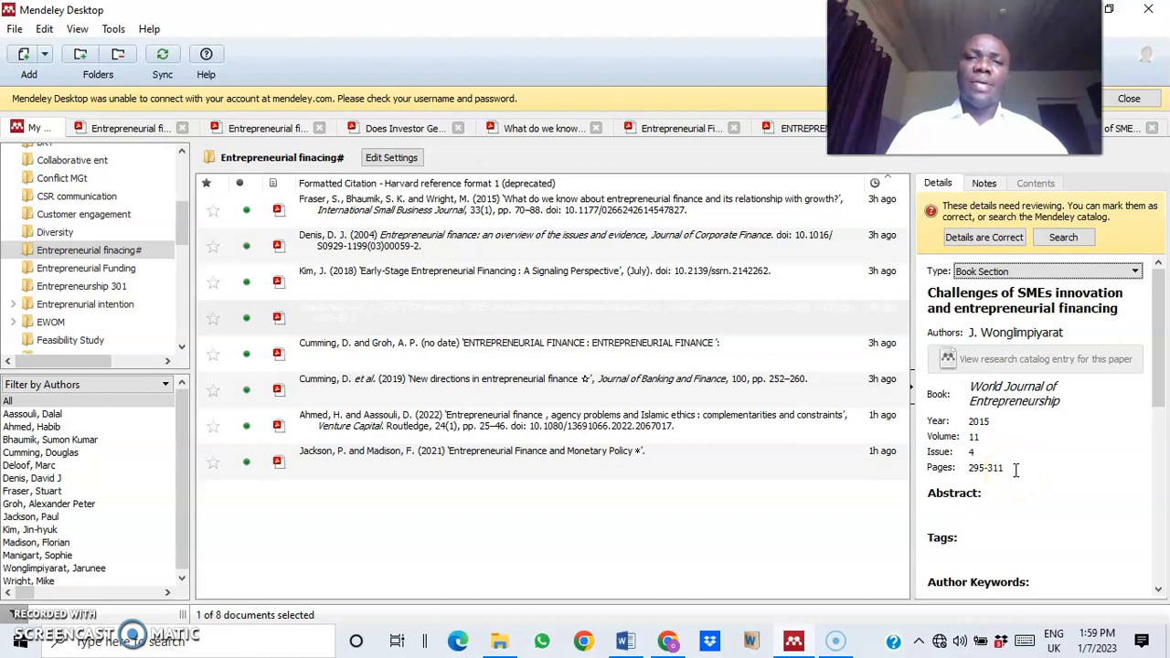
Step: Open the article titled "ENTREPRENEURIAL FINANCE : ENTREPRENEURIAL FINANCE :" and set its journal to "Journal of Corporate Finance", copied from the PDF's first page
double_click(650, 362)
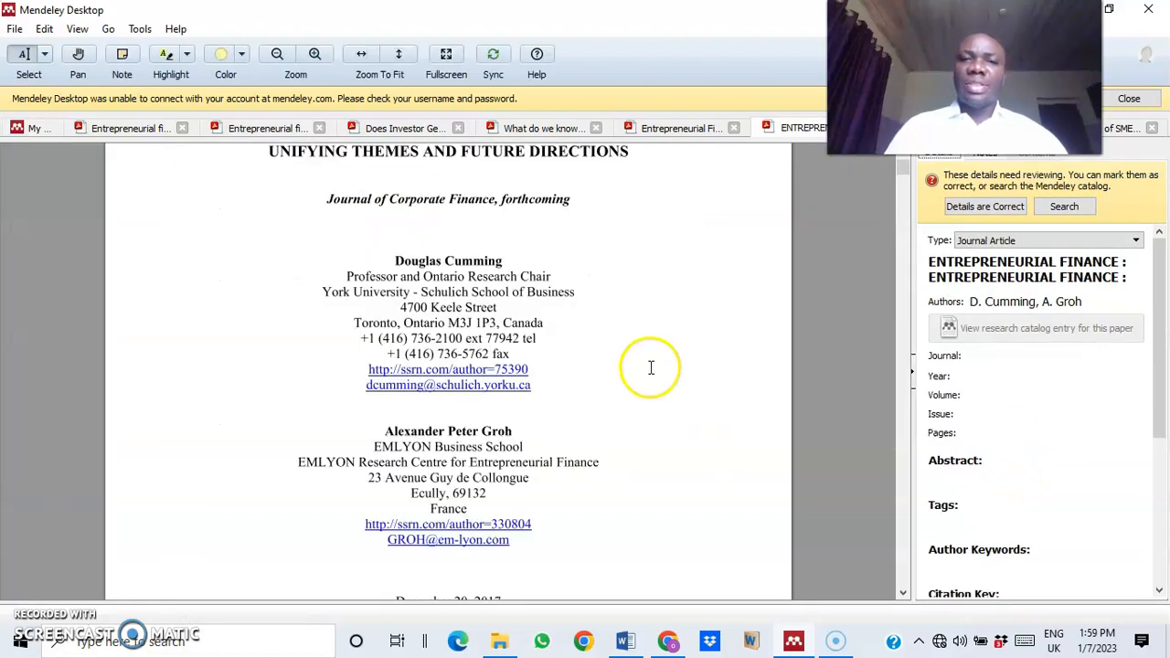
left_click_drag(330, 203, 496, 198)
key("ctrl+c")
left_click(1009, 356)
key("ctrl+v")
left_click(1033, 374)
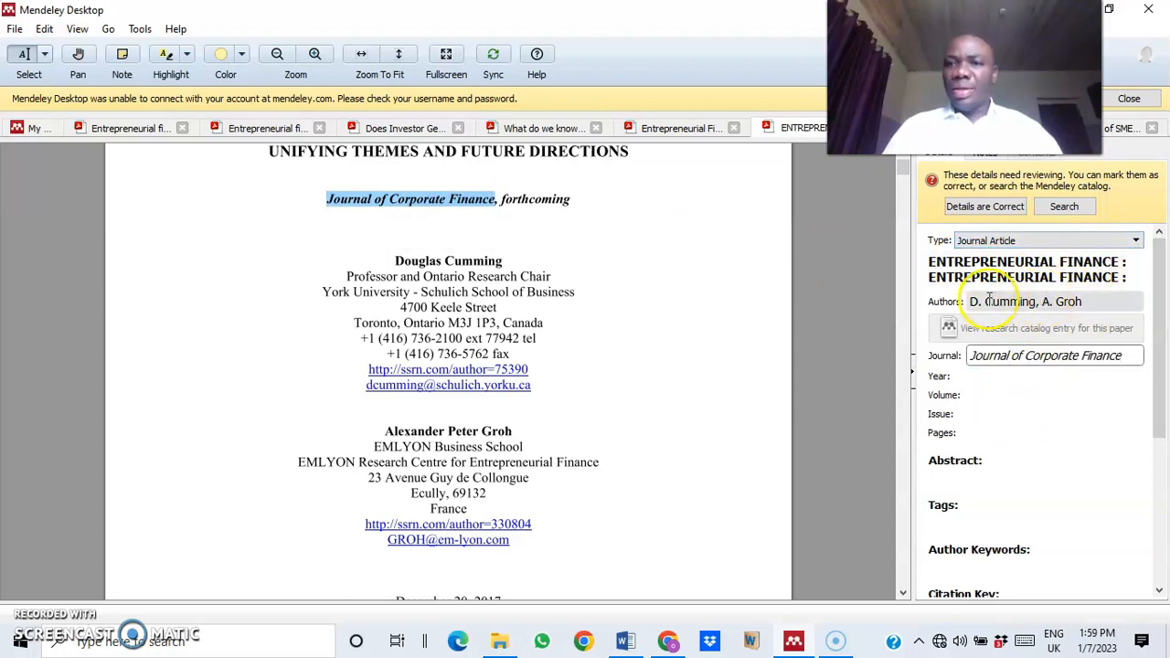
Step: Replace the article's title with "ENTREPRENEURIAL FINANCE: UNIFYING THEMES AND FUTURE DIRECTIONS", copied from the PDF's first page
scroll(273, 265, "up", 2)
left_click_drag(327, 230, 625, 253)
key("ctrl+c")
left_click(928, 270)
left_click_drag(928, 262, 1120, 292)
key("ctrl+v")
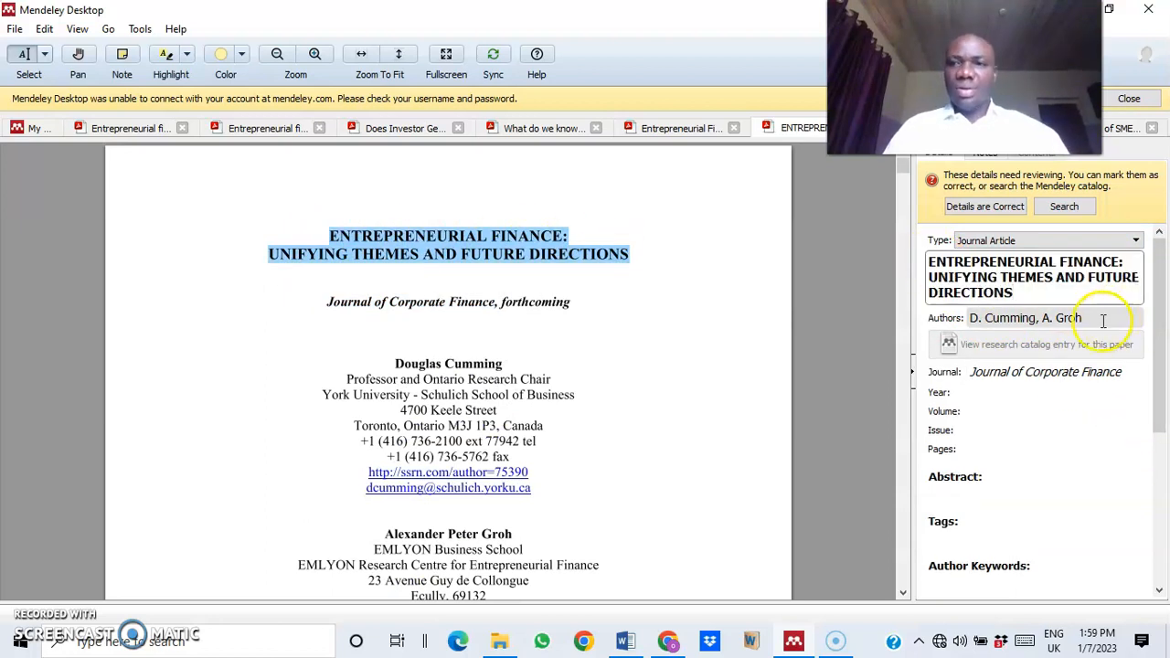
Step: Look through the article's first four pages for its year, volume, issue and page numbers
scroll(466, 395, "down", 10)
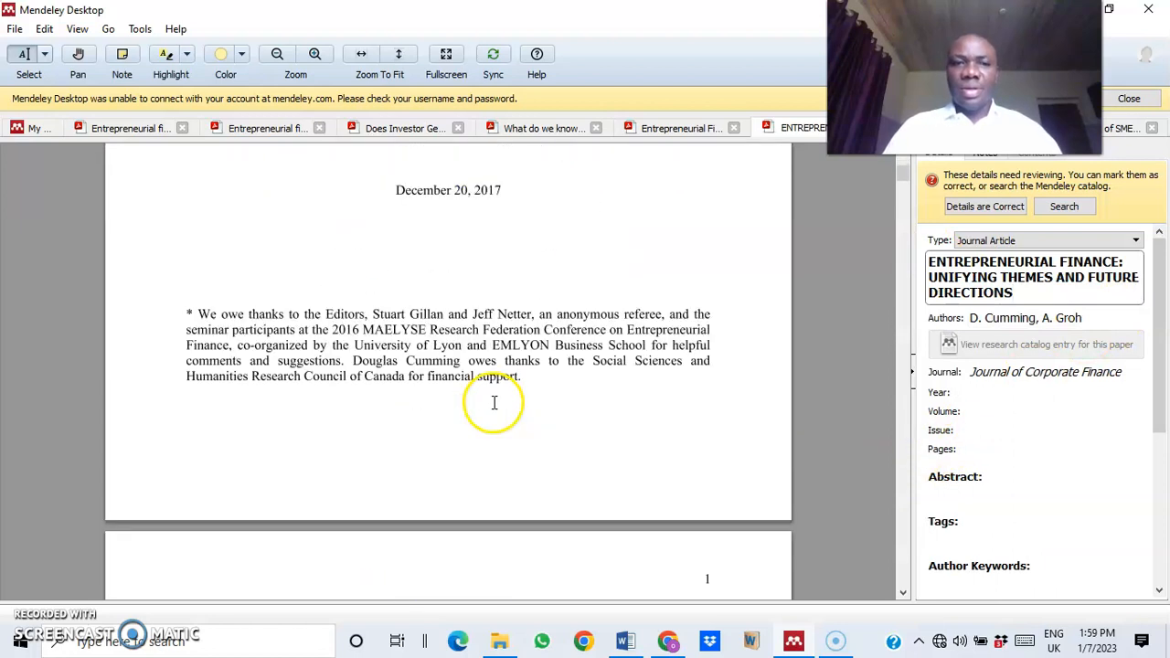
scroll(497, 404, "down", 8)
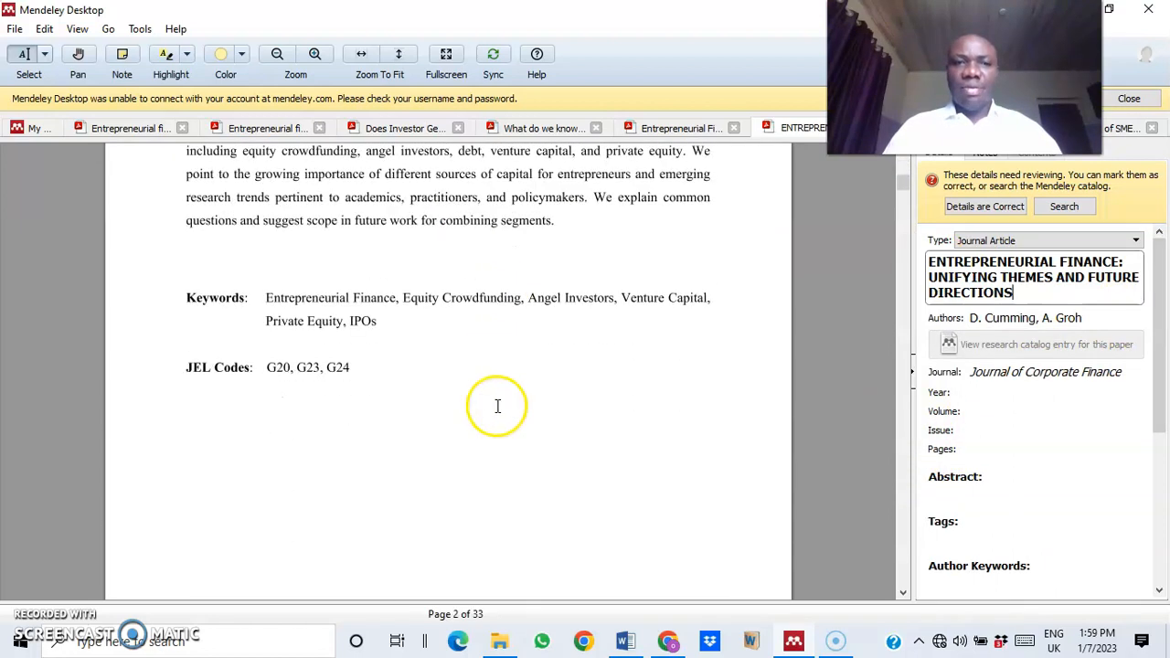
scroll(499, 405, "up", 5)
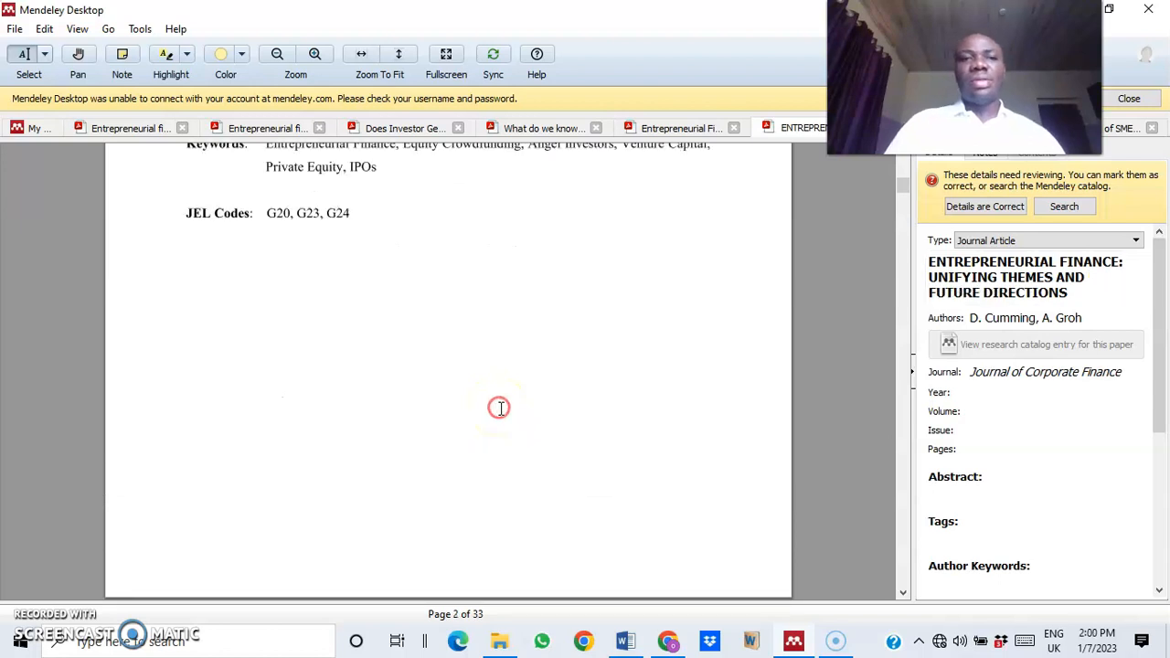
scroll(498, 405, "down", 6)
scroll(512, 417, "down", 3)
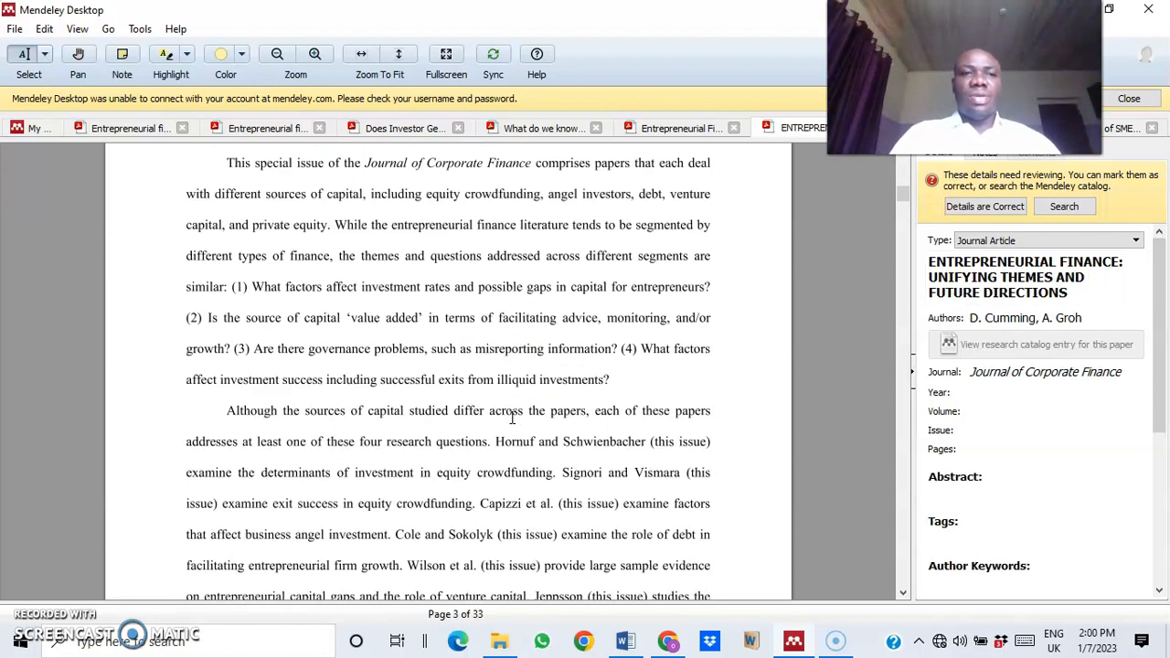
scroll(512, 417, "down", 5)
scroll(512, 417, "down", 5)
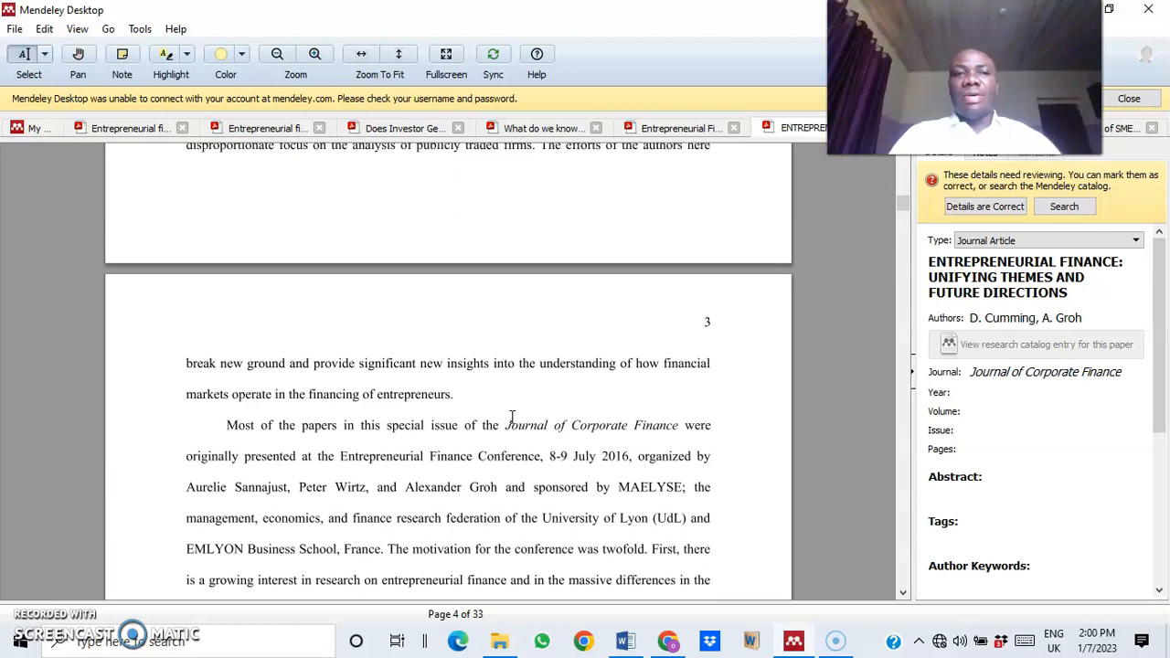
scroll(512, 417, "up", 18)
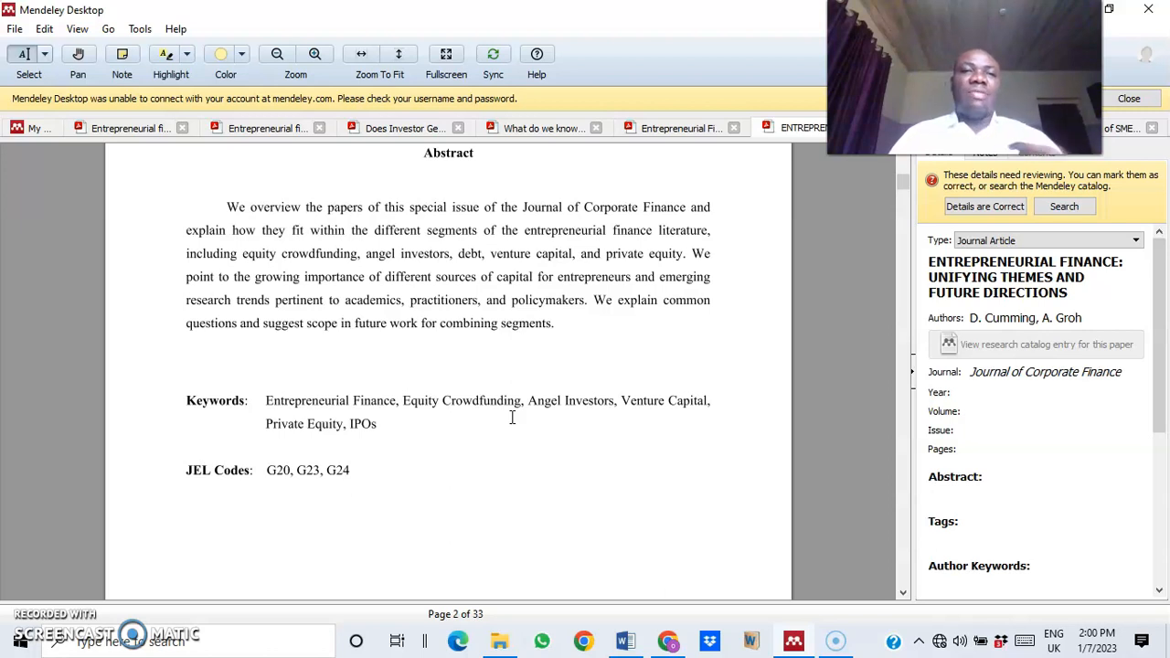
left_click(515, 429)
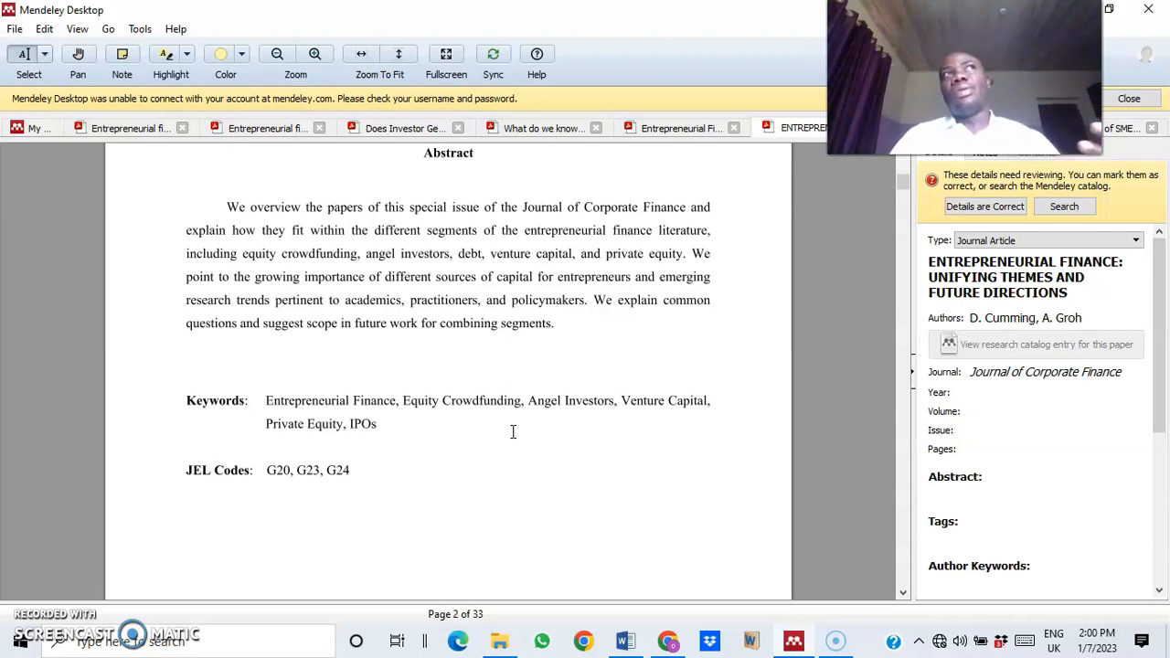
Step: Switch to Chrome and bring up the Google Scholar results for entrepreneurial financing
left_click(669, 641)
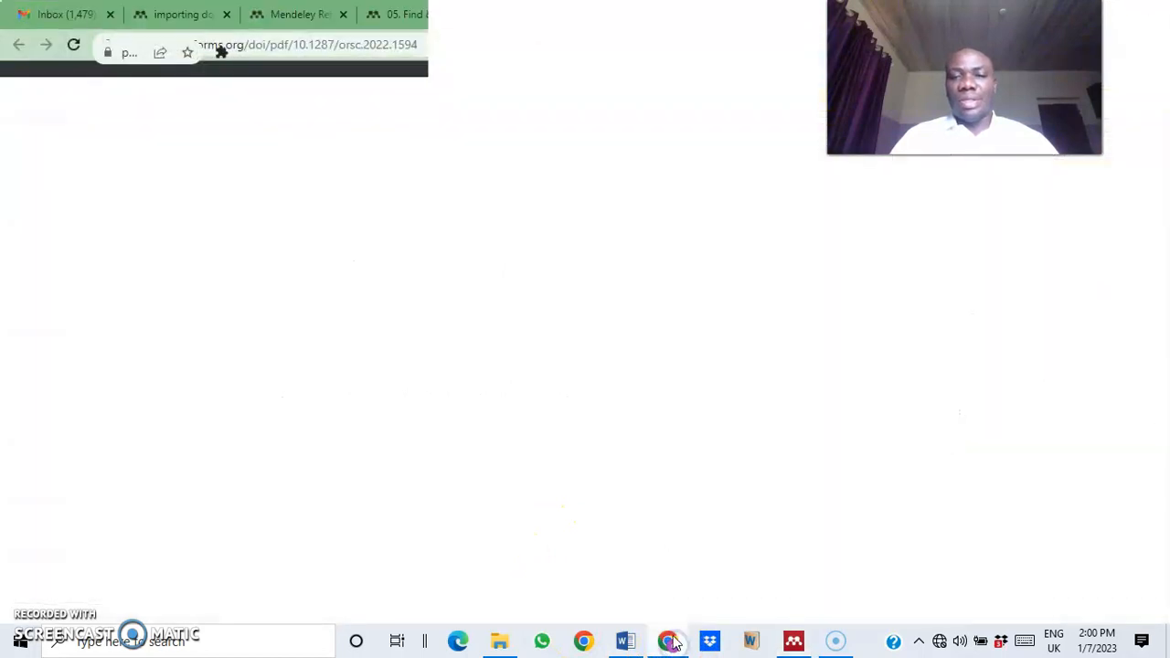
mouse_move(670, 641)
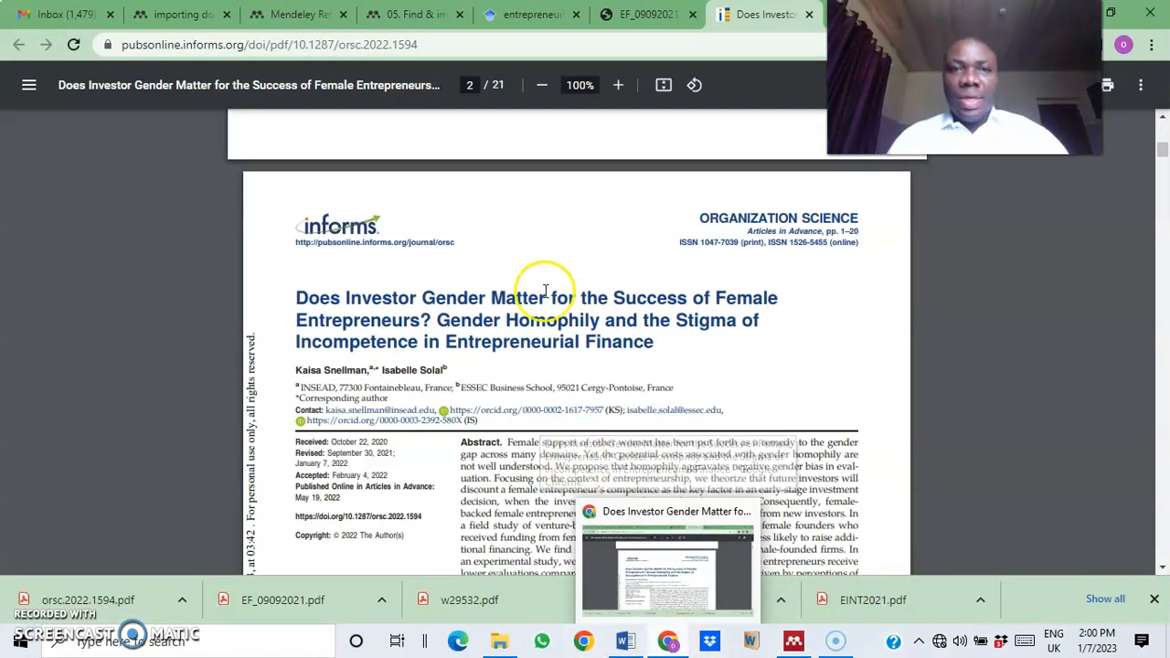
left_click(535, 14)
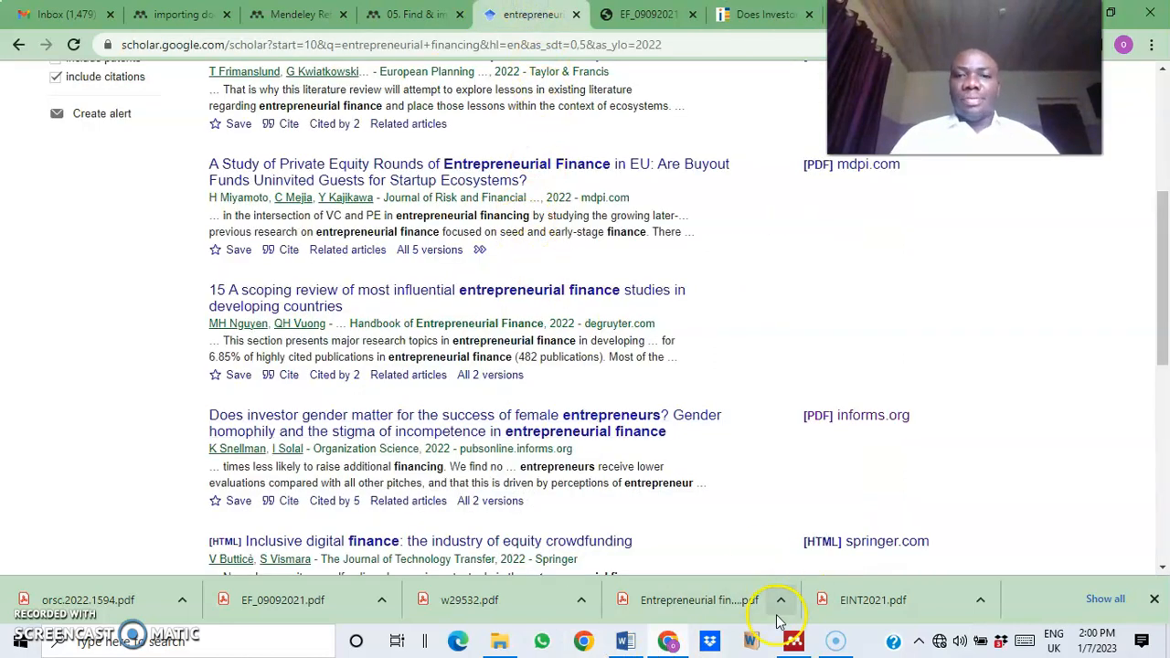
Step: Return to Mendeley Desktop and copy the article's title from page 2 of the PDF
left_click(791, 641)
scroll(862, 230, "up", 3)
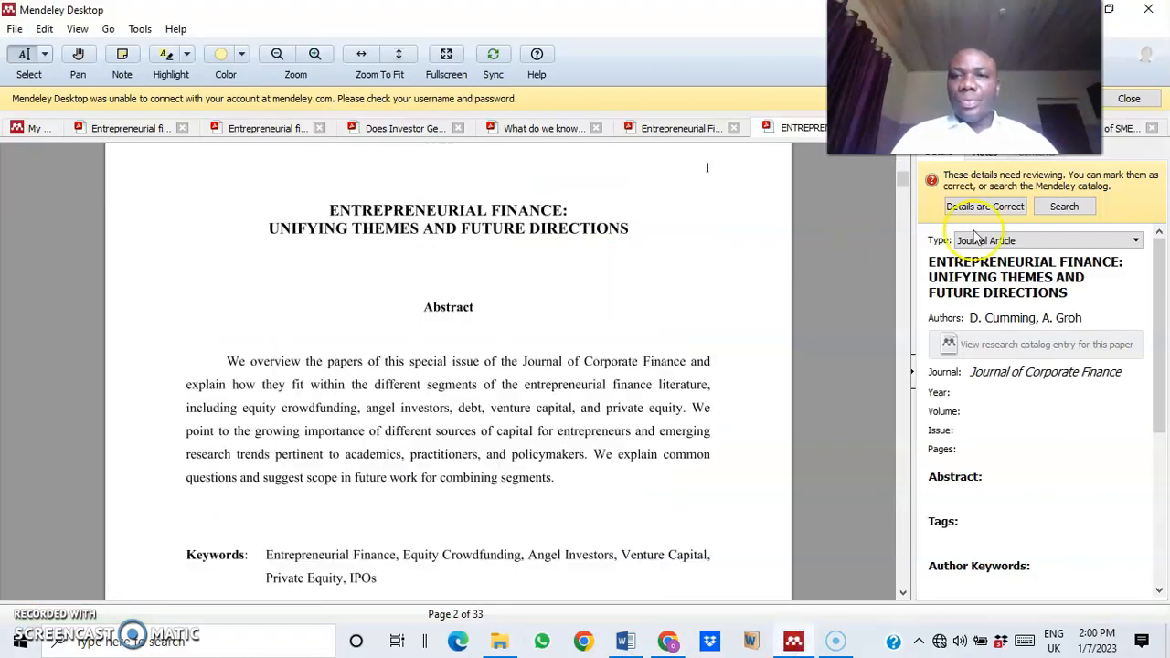
left_click_drag(332, 316, 634, 342)
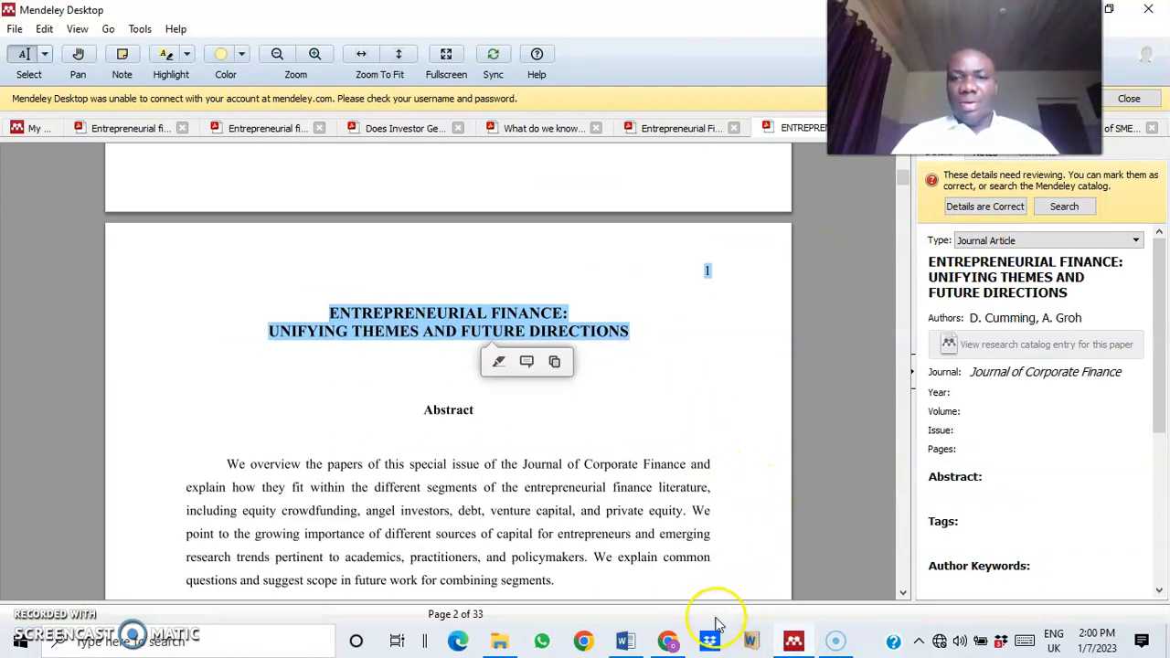
Step: Switch to Chrome and search Google Scholar for "ENTREPRENEURIAL FINANCE: UNIFYING THEMES AND FUTURE DIRECTIONS", removing the extra text pasted behind the title
left_click(666, 641)
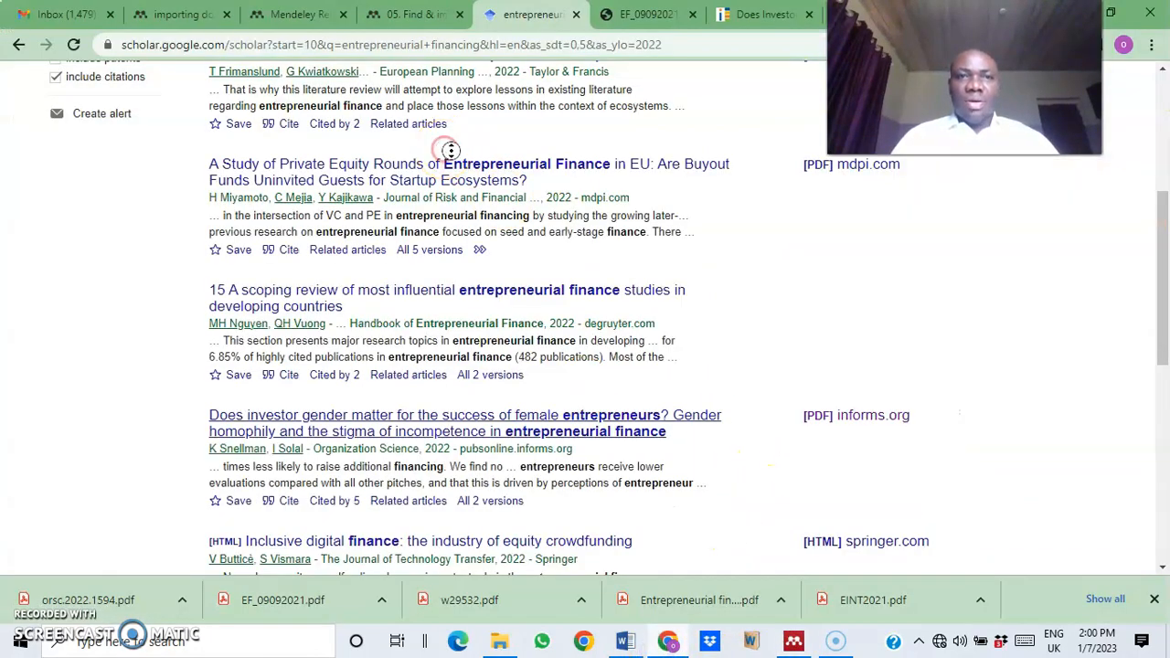
scroll(779, 163, "up", 1)
scroll(781, 181, "down", 1)
scroll(778, 178, "up", 3)
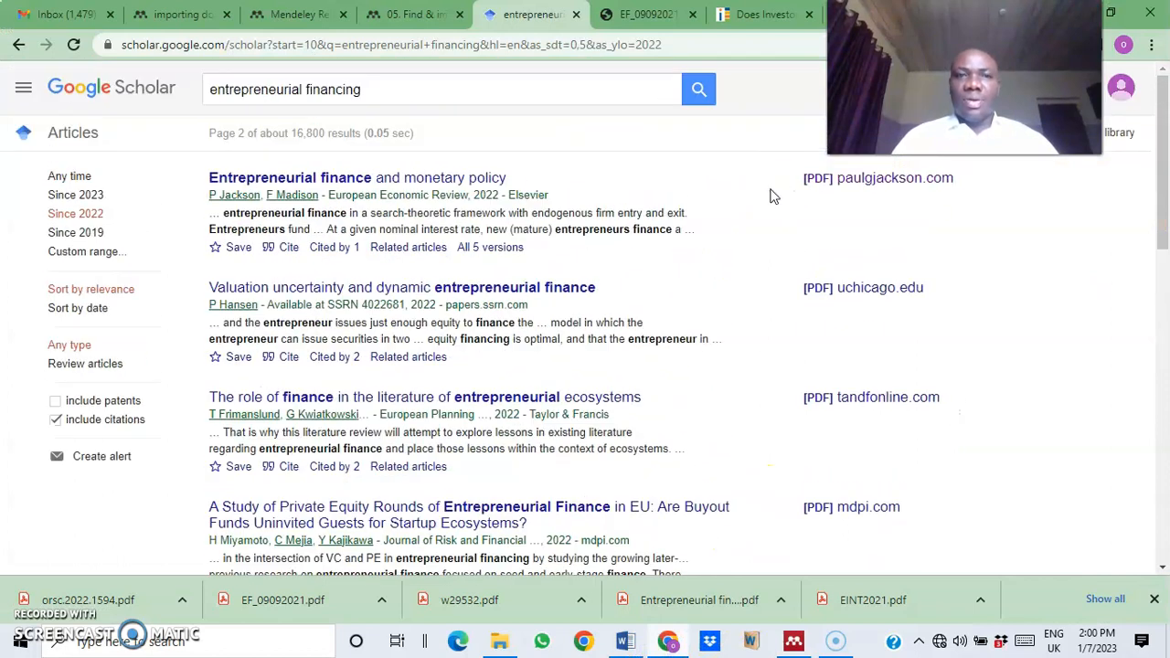
left_click_drag(381, 91, 205, 89)
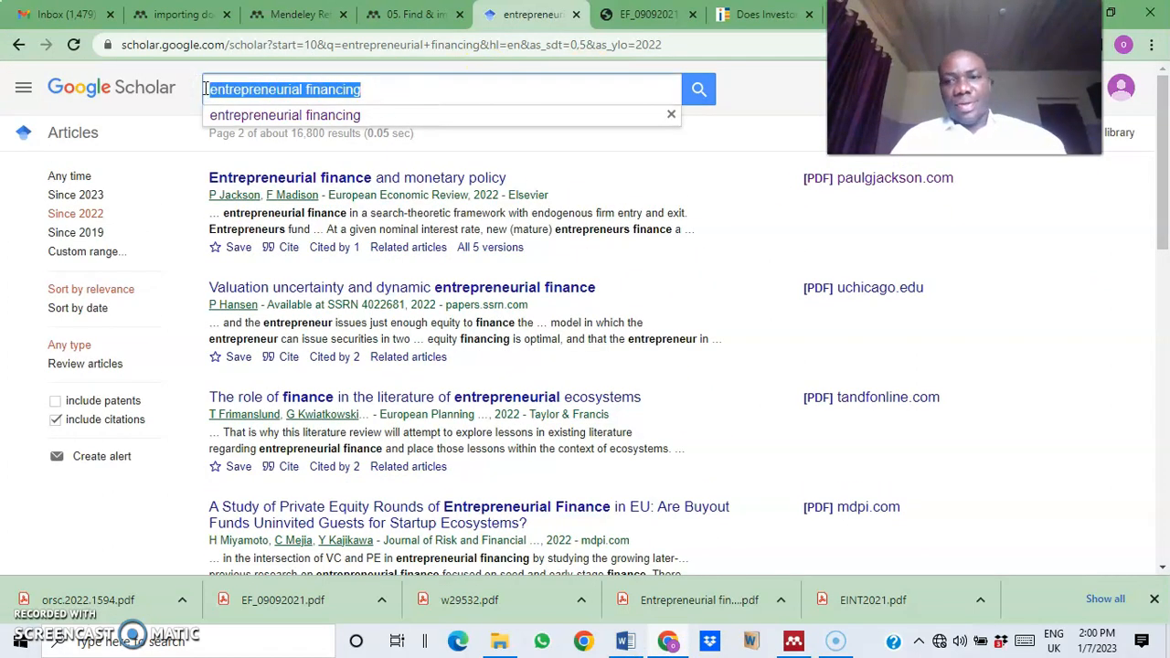
key("ctrl+v")
key("BackSpace")
key("BackSpace")
key("BackSpace")
key("BackSpace")
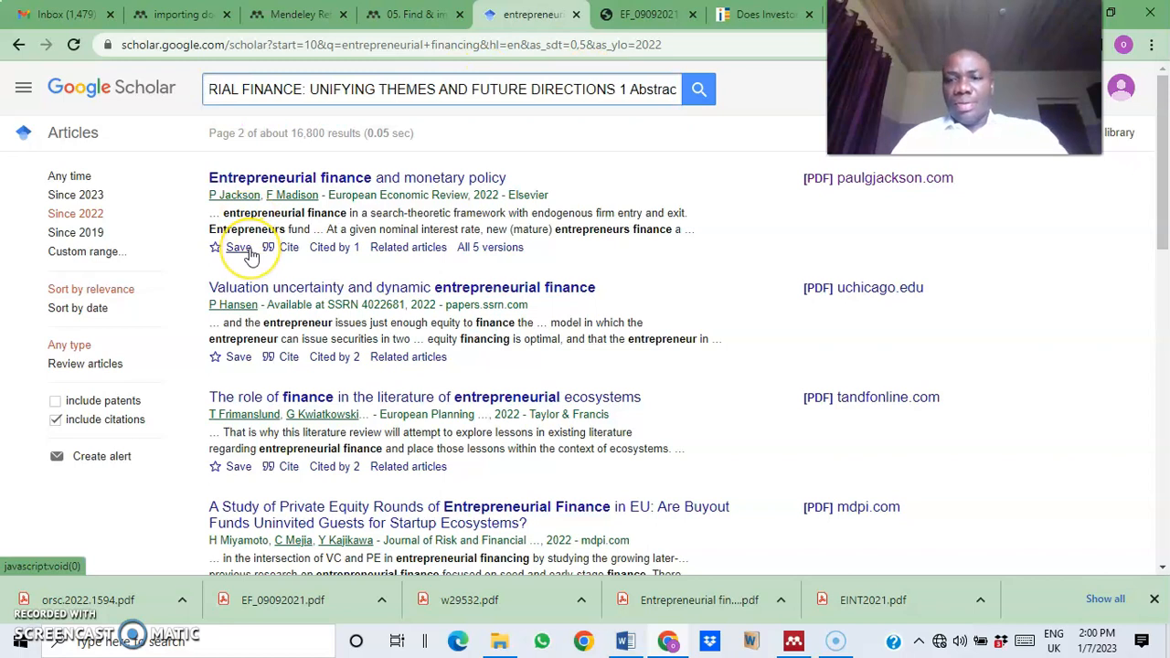
key("BackSpace")
key("BackSpace")
key("BackSpace")
key("BackSpace")
key("BackSpace")
key("BackSpace")
key("BackSpace")
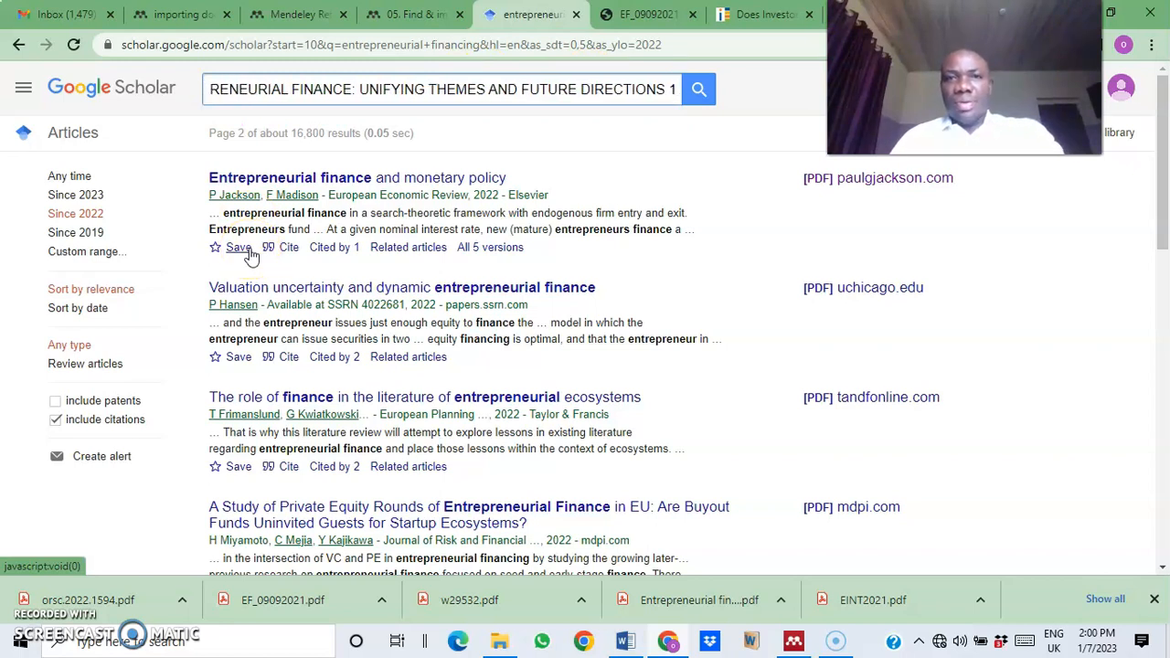
key("Return")
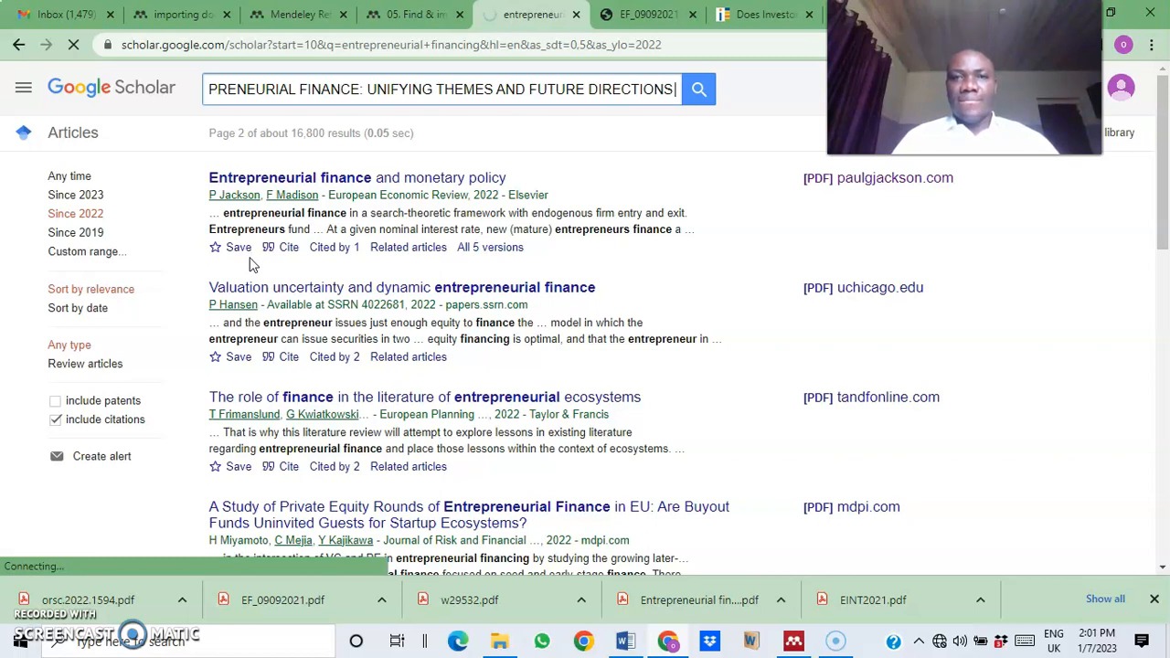
Step: Check the computer's network connection and reload the Google Scholar search page
left_click(792, 640)
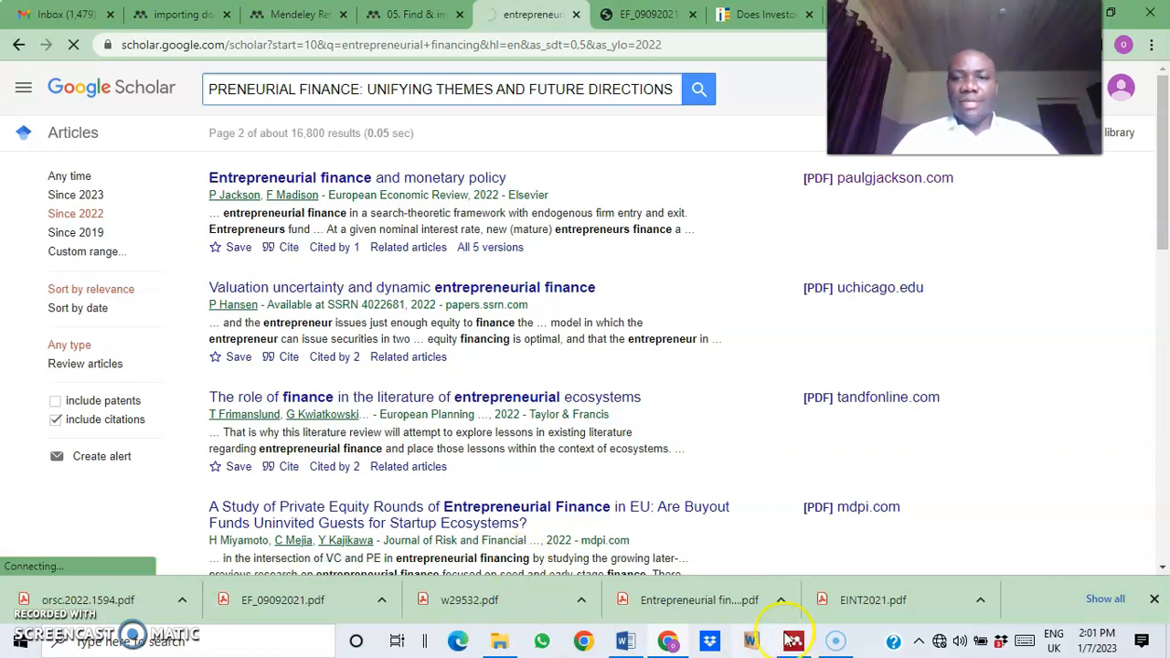
left_click(938, 646)
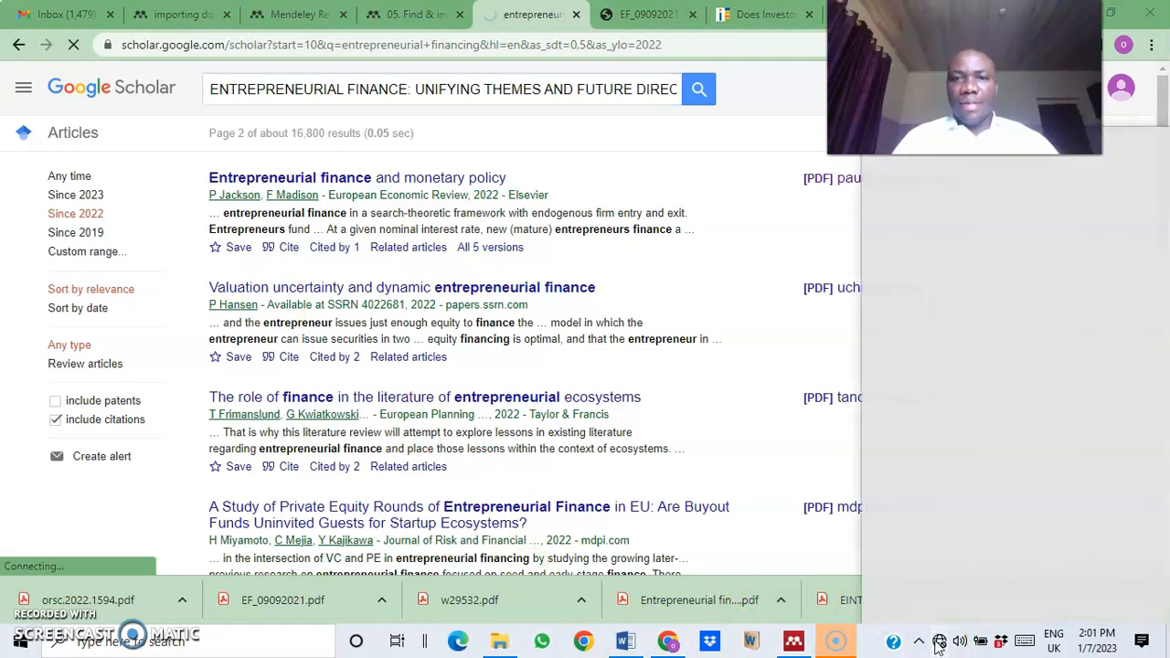
left_click(742, 416)
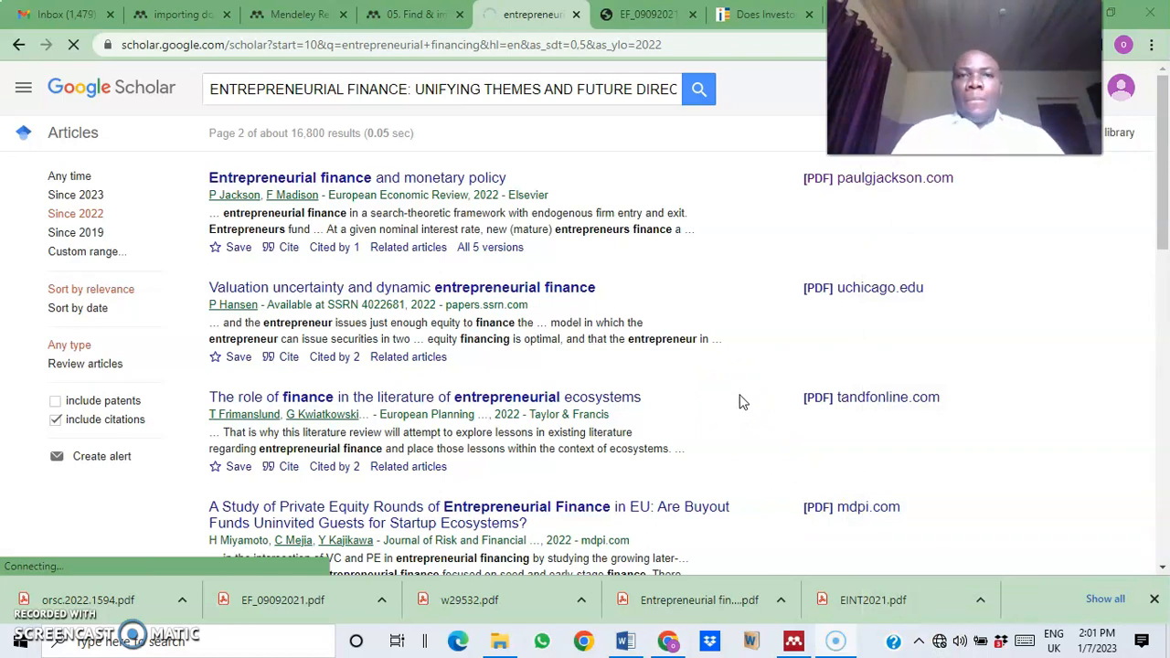
left_click(355, 481)
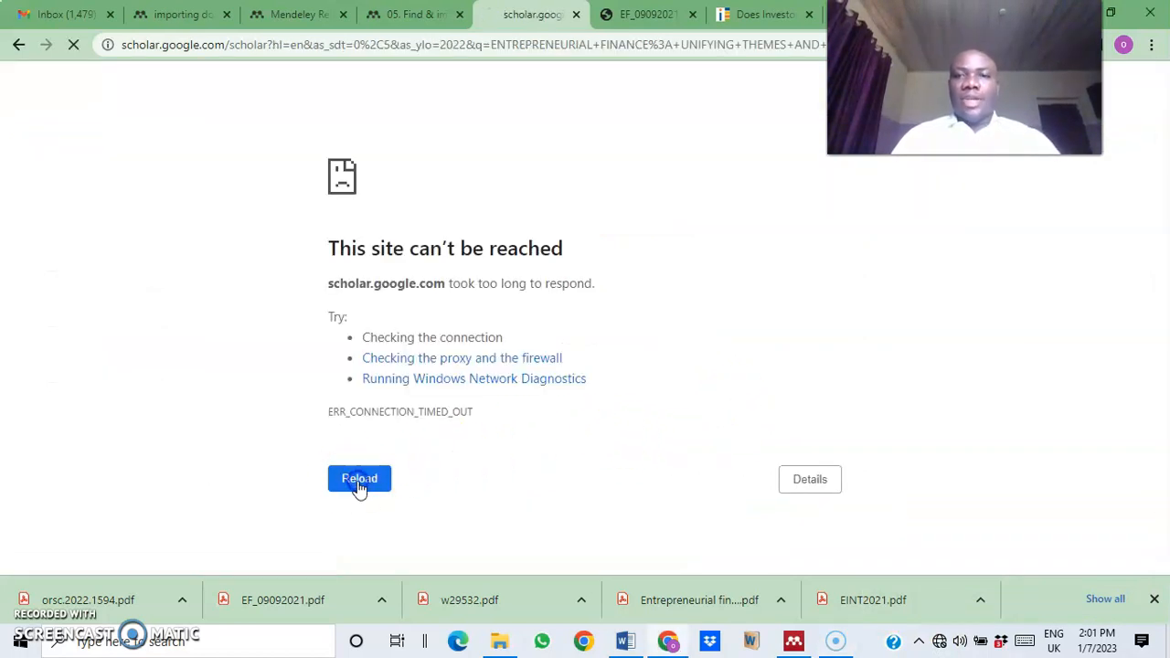
Step: Recheck the Wi-Fi connection status and go back to the previous Google Scholar results page
left_click(939, 641)
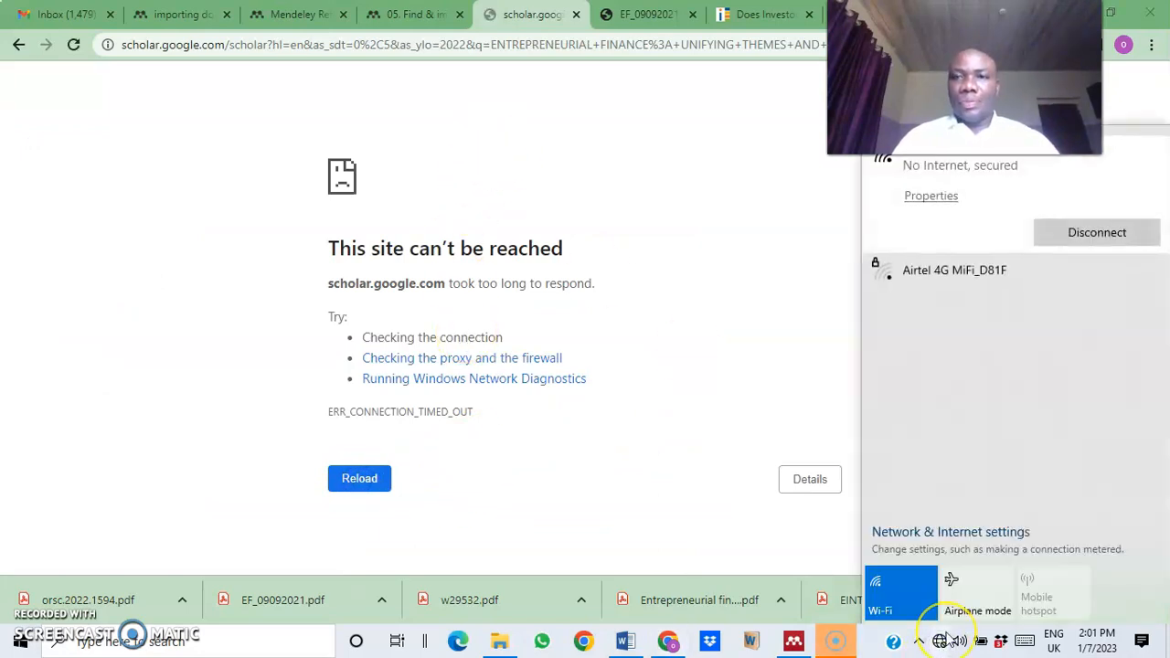
left_click(816, 295)
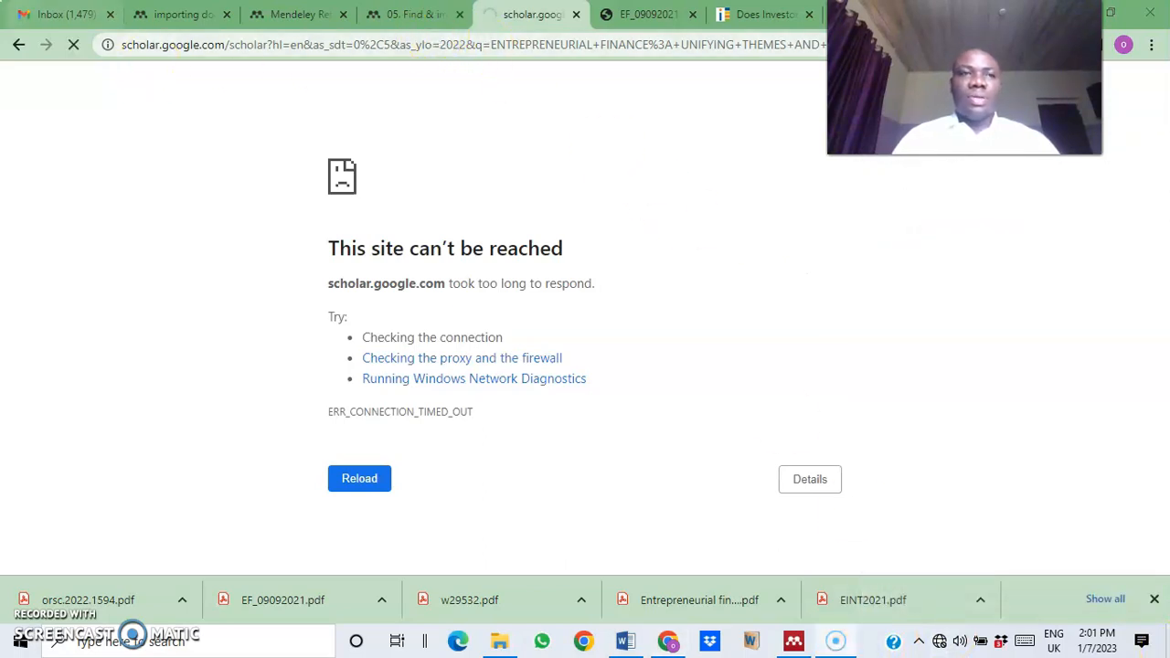
left_click(946, 643)
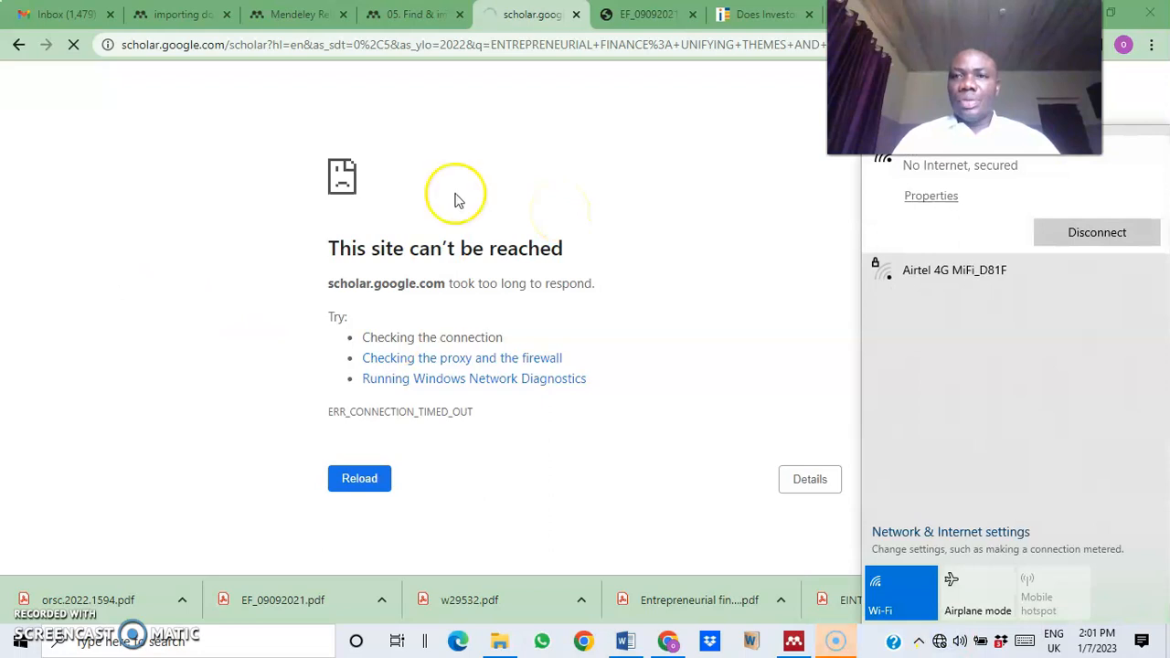
left_click(20, 52)
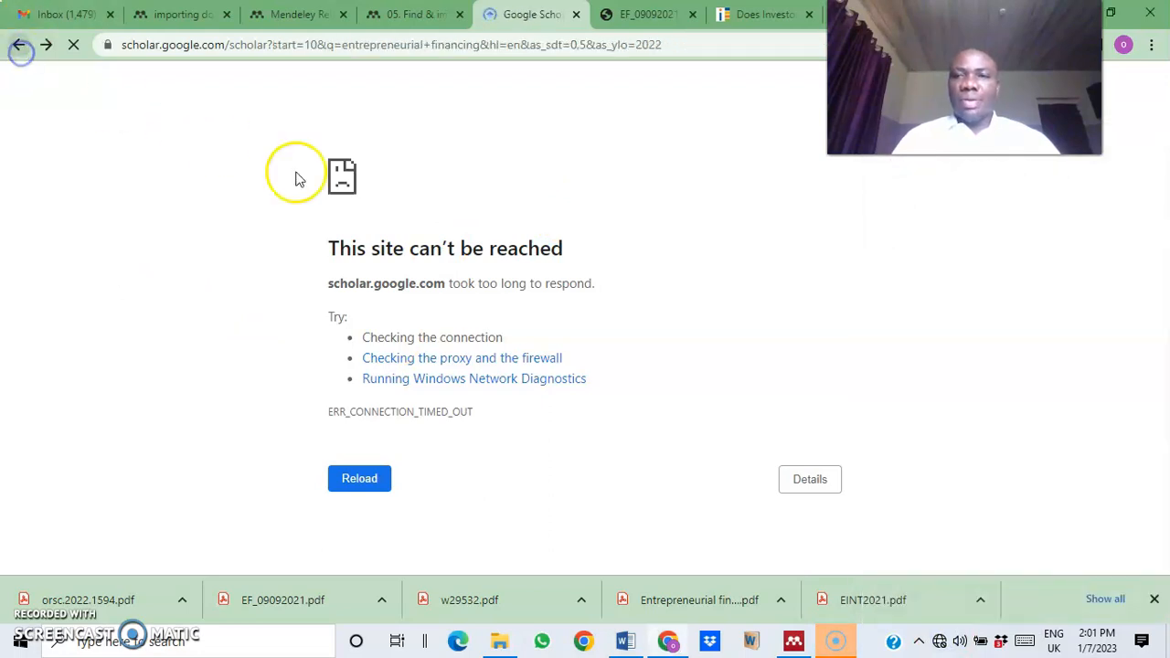